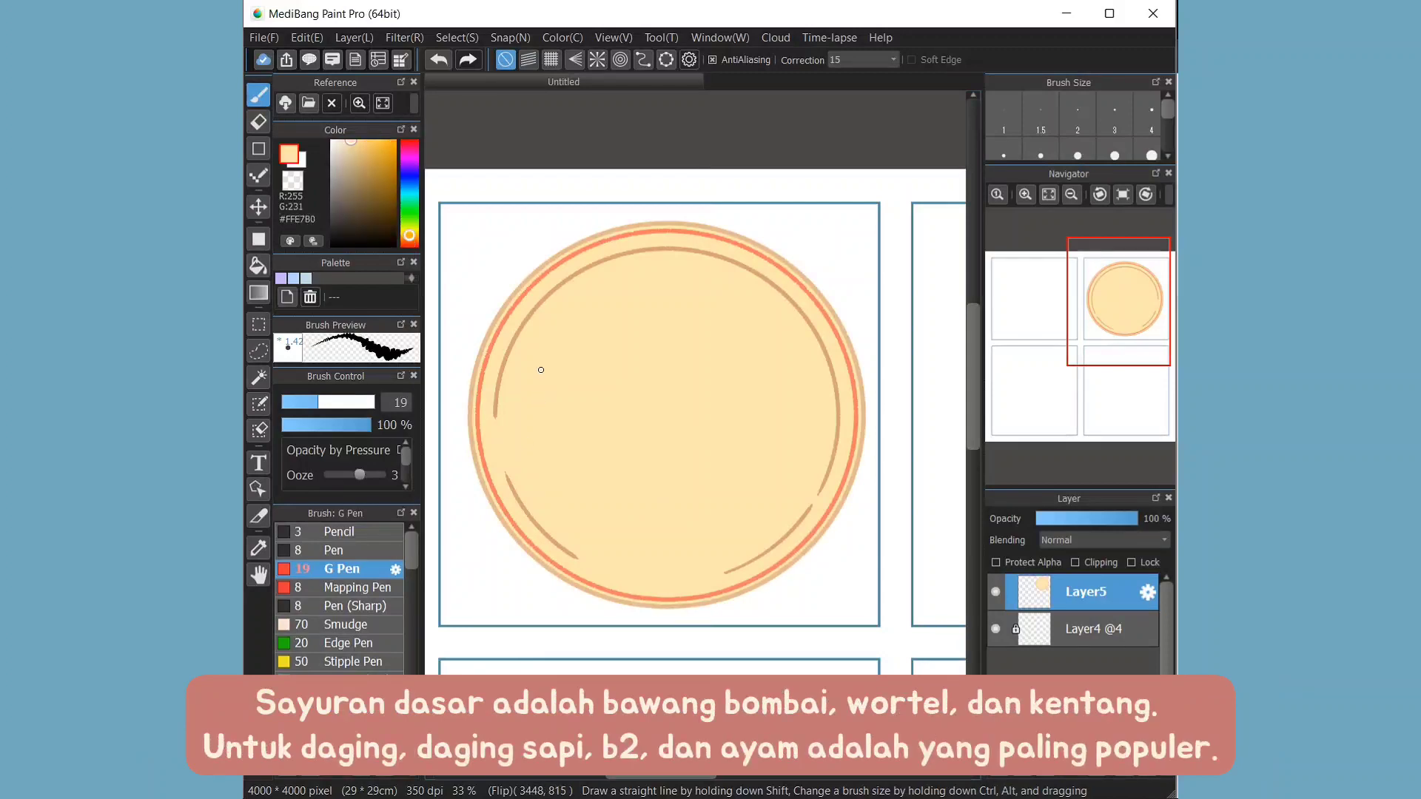
- On a new layer, outline a bumpy-edged rice mound on one half of the plate and fill it with cream #FFF5E0
key(ctrl+shift+n)
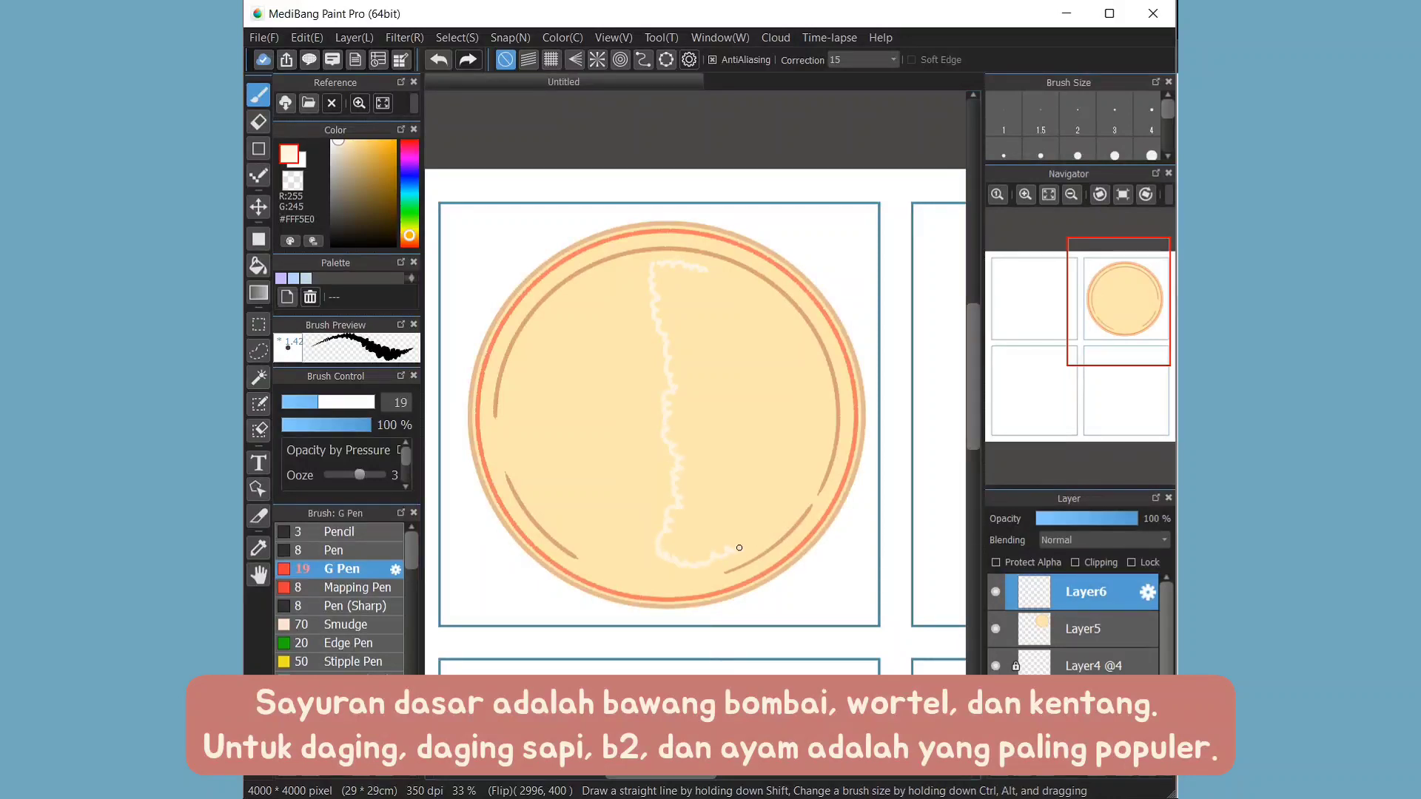
drag(770, 309, 707, 270)
key(g)
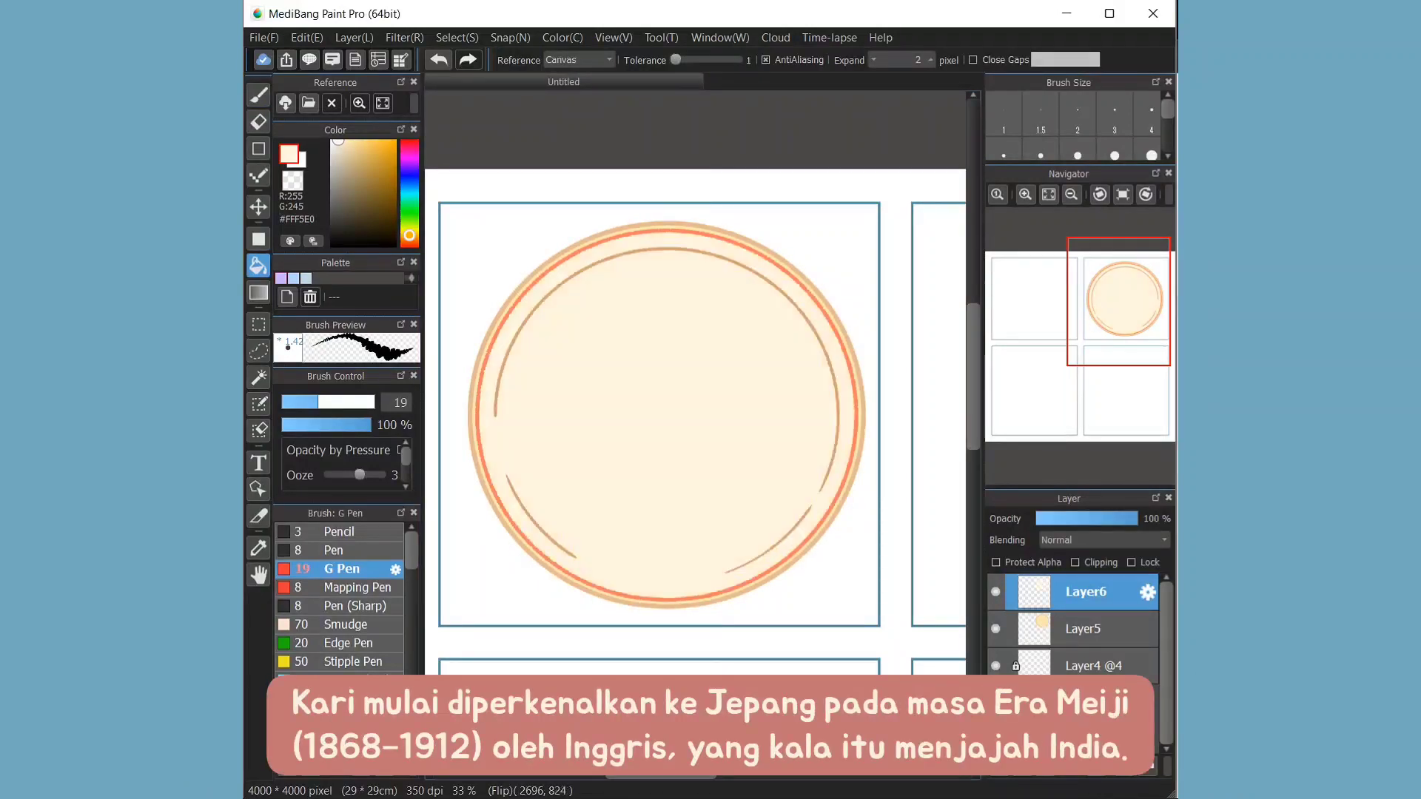
click(740, 414)
- Protect the rice layer's alpha and shade the edges of the rice mound with tan #F3D694
key(p)
alt+click(562, 414)
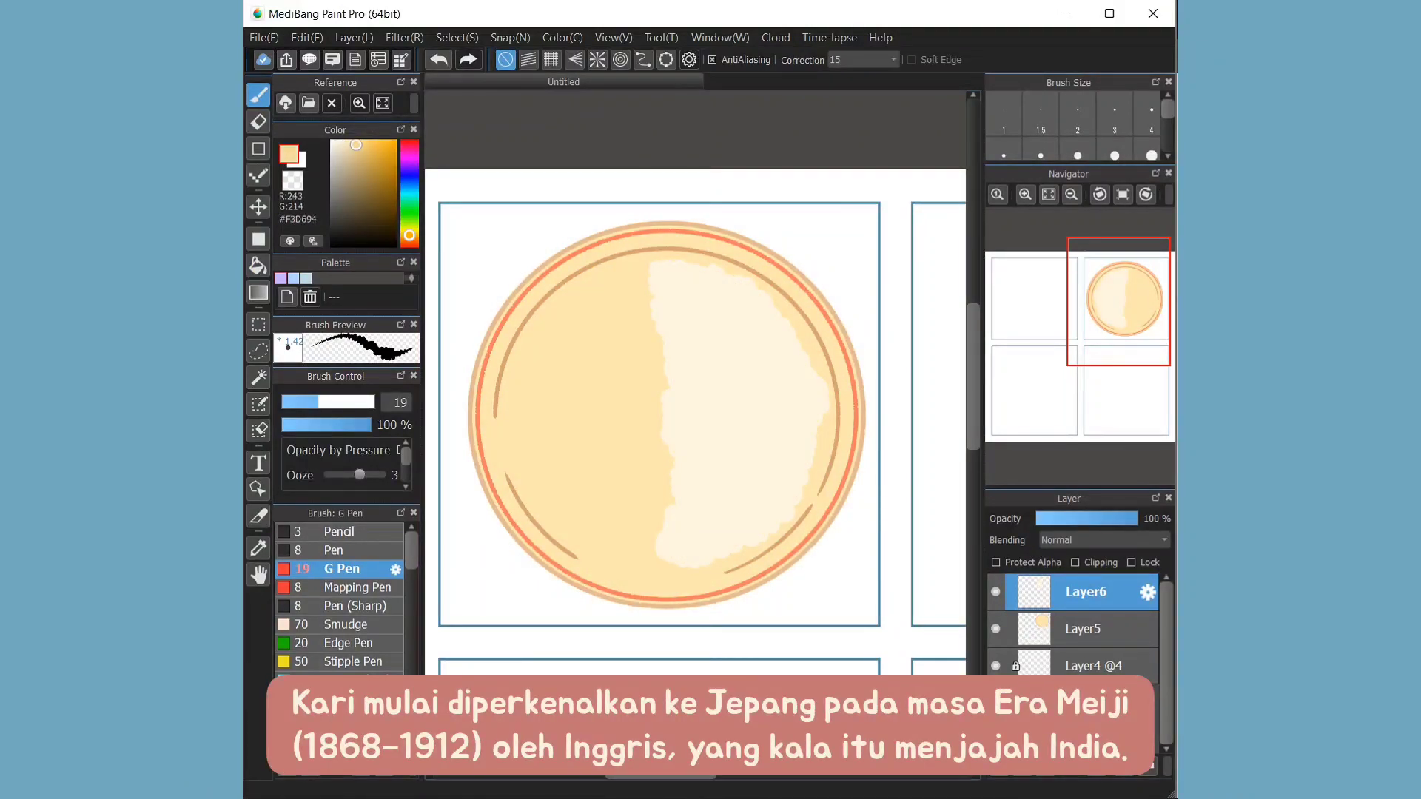
click(996, 562)
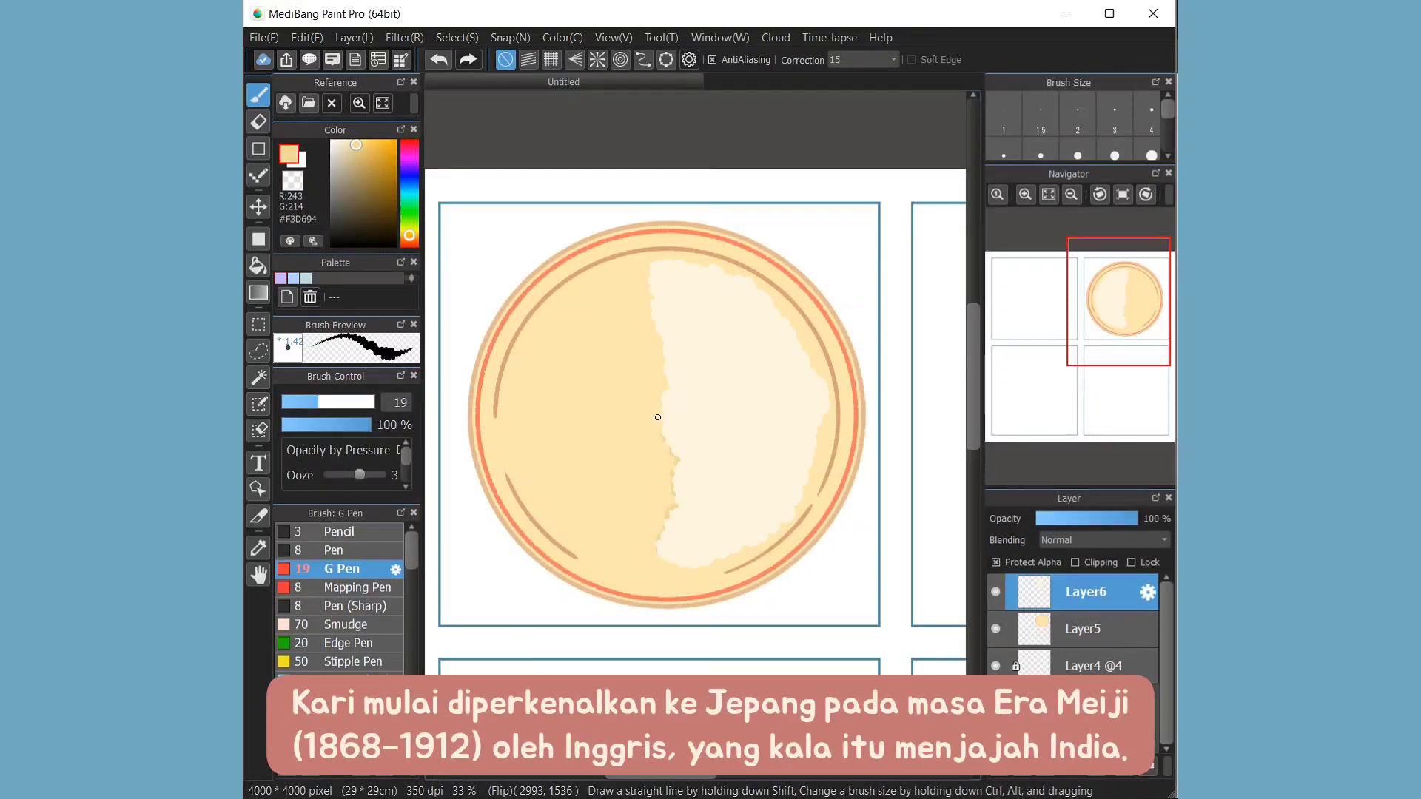
drag(658, 418, 662, 345)
mouse_move(682, 562)
mouse_down()
mouse_move(726, 551)
mouse_move(716, 558)
mouse_move(803, 470)
mouse_move(711, 566)
mouse_up()
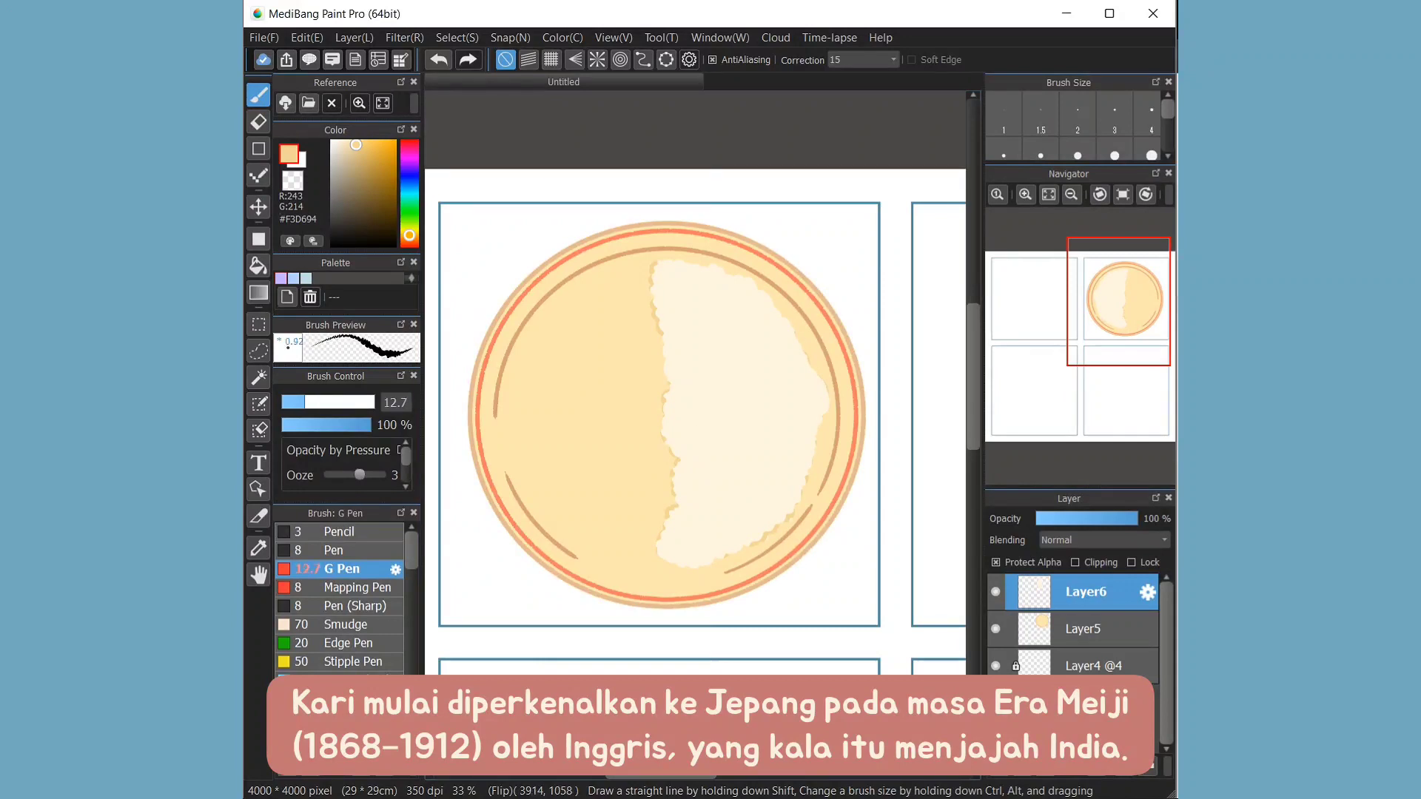
- Draw small curved rice grain marks and dots across the rice mound in #FFDE94 with the 12.7 G Pen
key(ctrl+plus)
drag(709, 503, 731, 555)
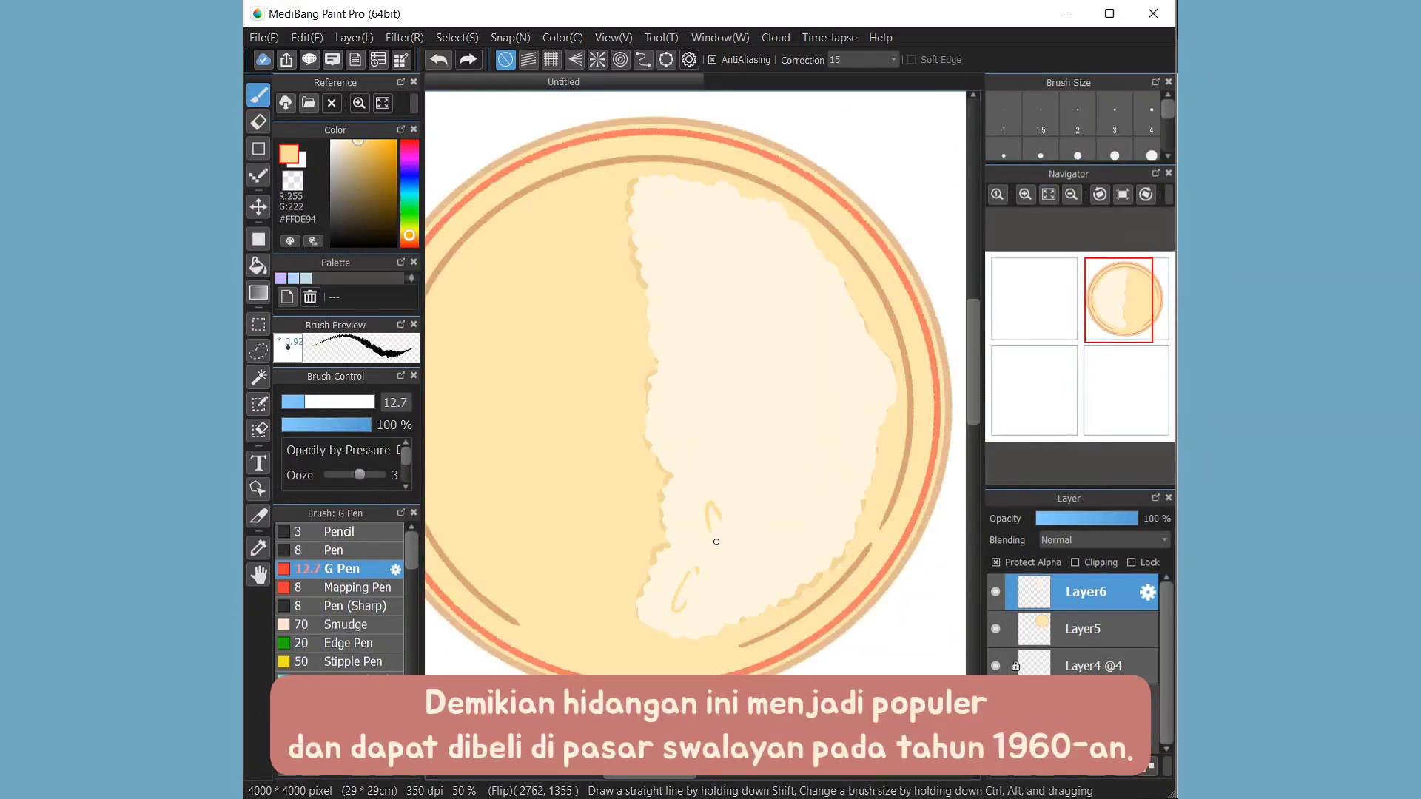
drag(697, 241, 708, 215)
drag(851, 425, 844, 445)
drag(863, 370, 859, 407)
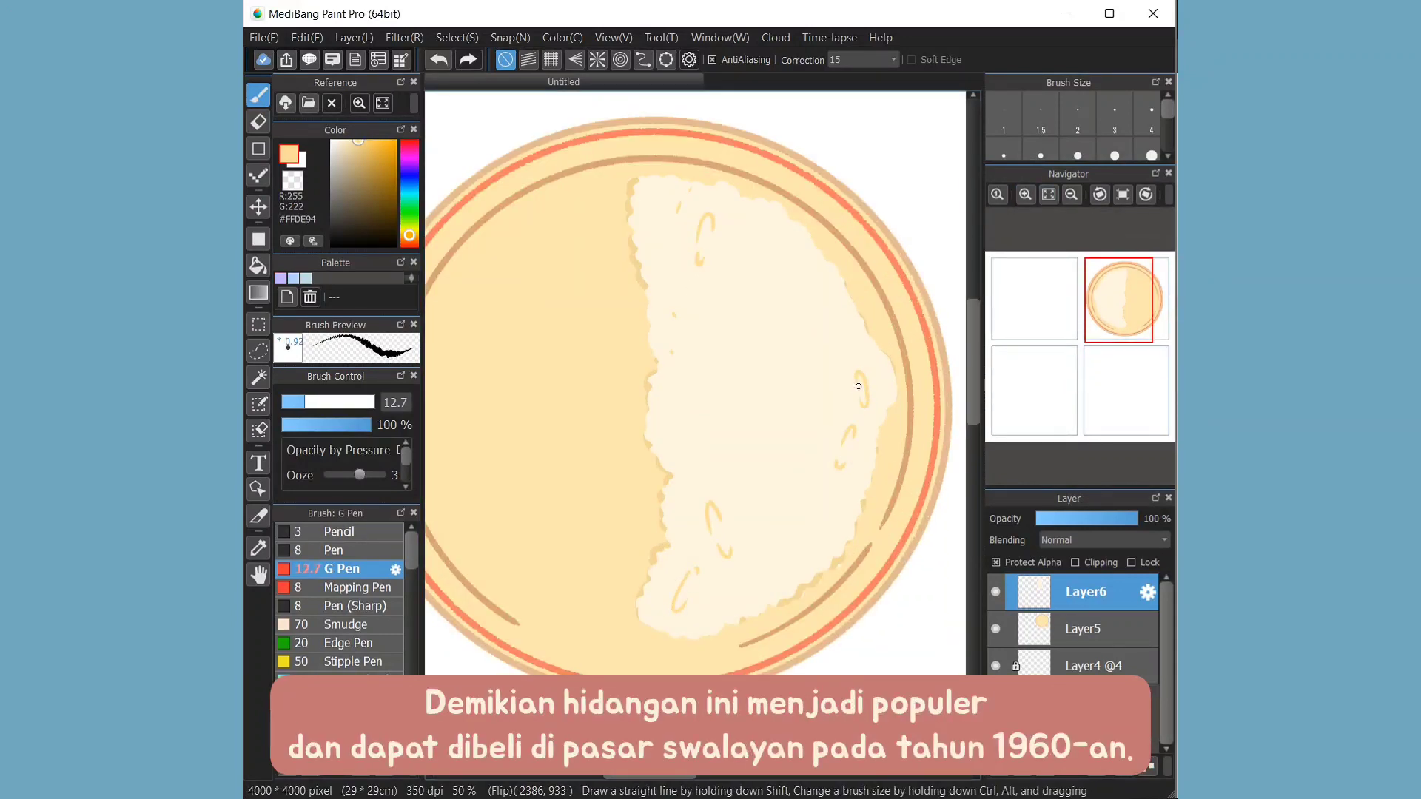
drag(825, 523, 818, 532)
drag(809, 547, 735, 607)
drag(697, 392, 696, 401)
drag(789, 416, 799, 422)
drag(785, 448, 787, 452)
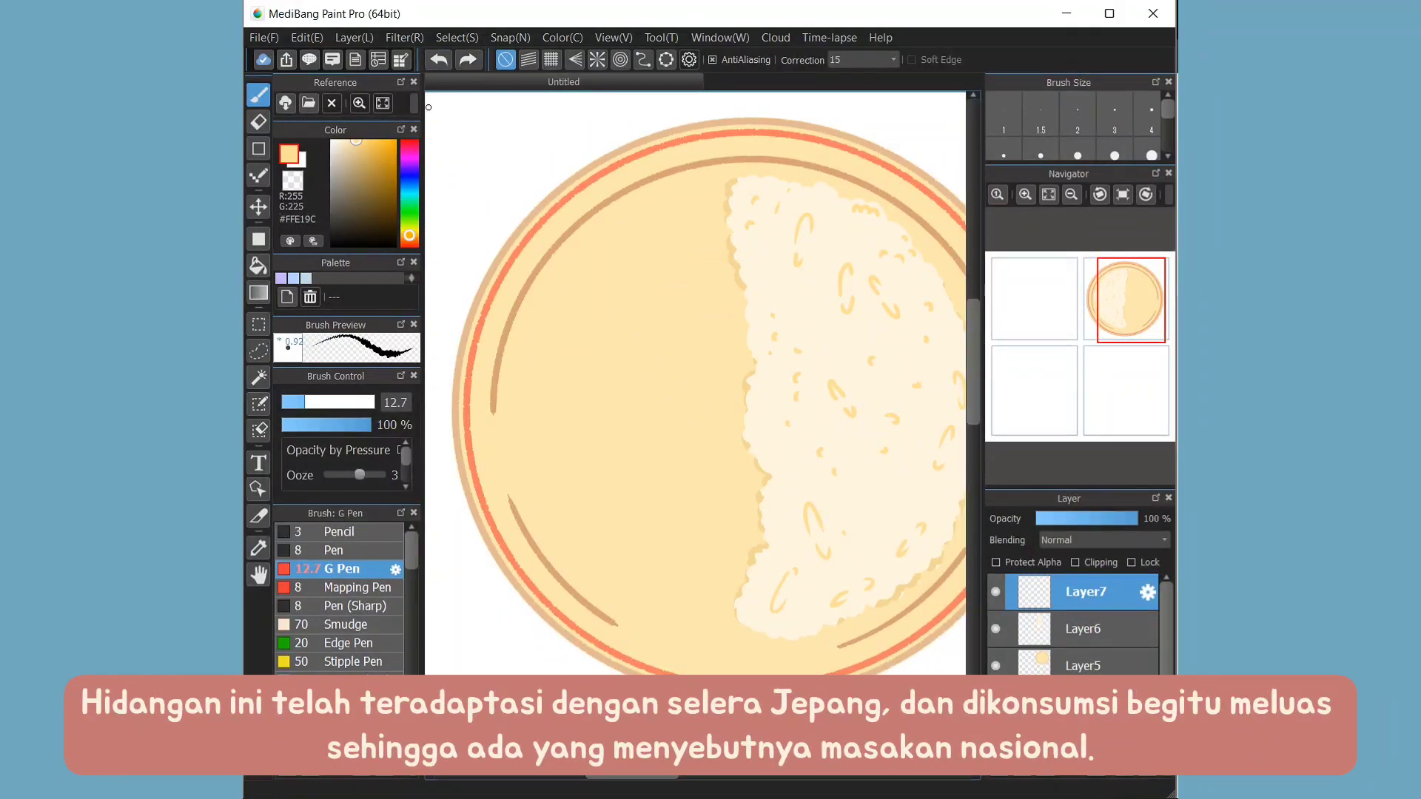
- Outline a wavy fried egg overlapping the rice edge and fill it with #FFDEB9, using the layer as fill reference
alt+click(506, 156)
mouse_move(676, 338)
mouse_down()
mouse_move(689, 292)
mouse_move(796, 290)
mouse_move(834, 397)
mouse_move(748, 545)
mouse_move(659, 474)
mouse_move(676, 331)
mouse_up()
key(g)
click(348, 141)
click(791, 414)
key(ctrl+z)
click(579, 59)
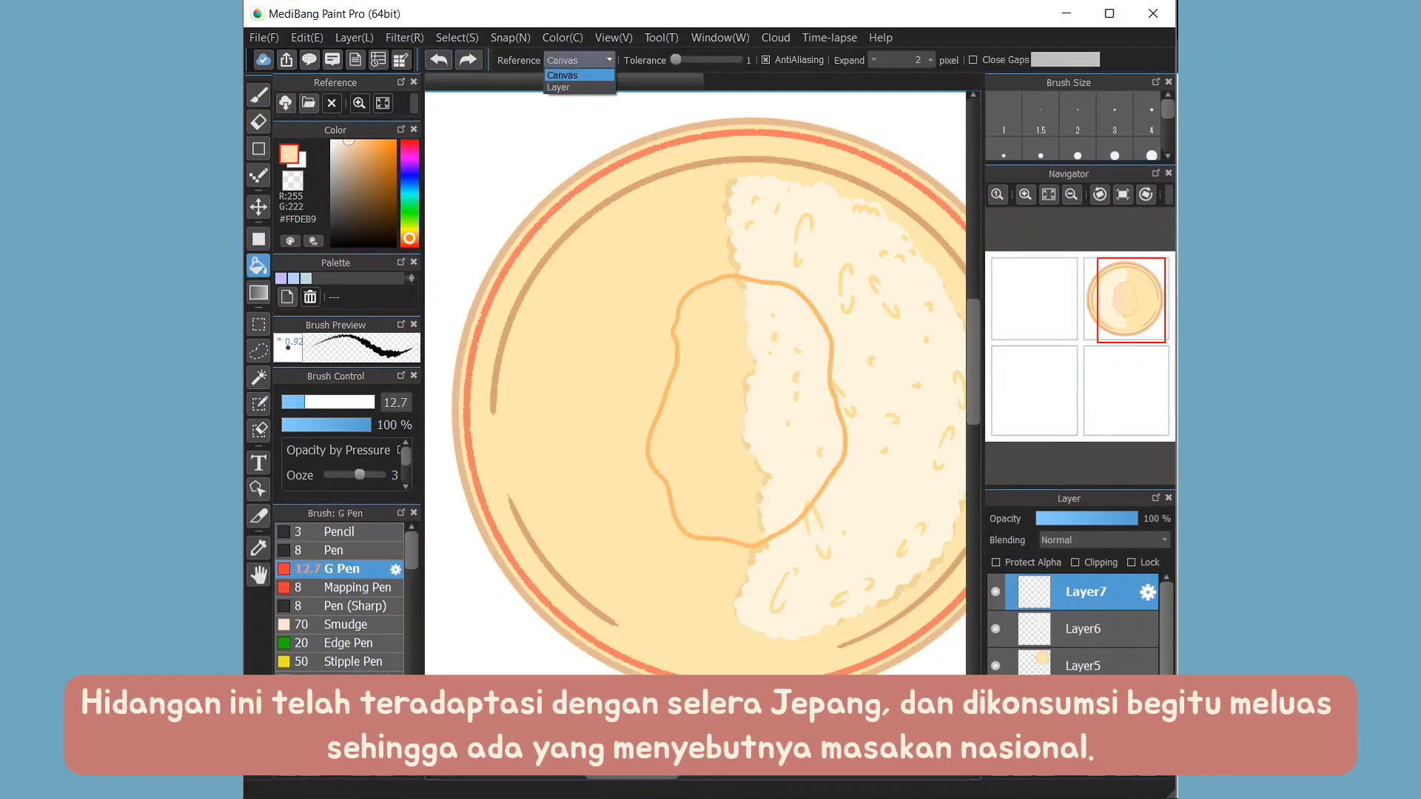
click(578, 81)
click(792, 415)
- Refill the egg white with pale cream #FFF7D8
key(b)
click(340, 140)
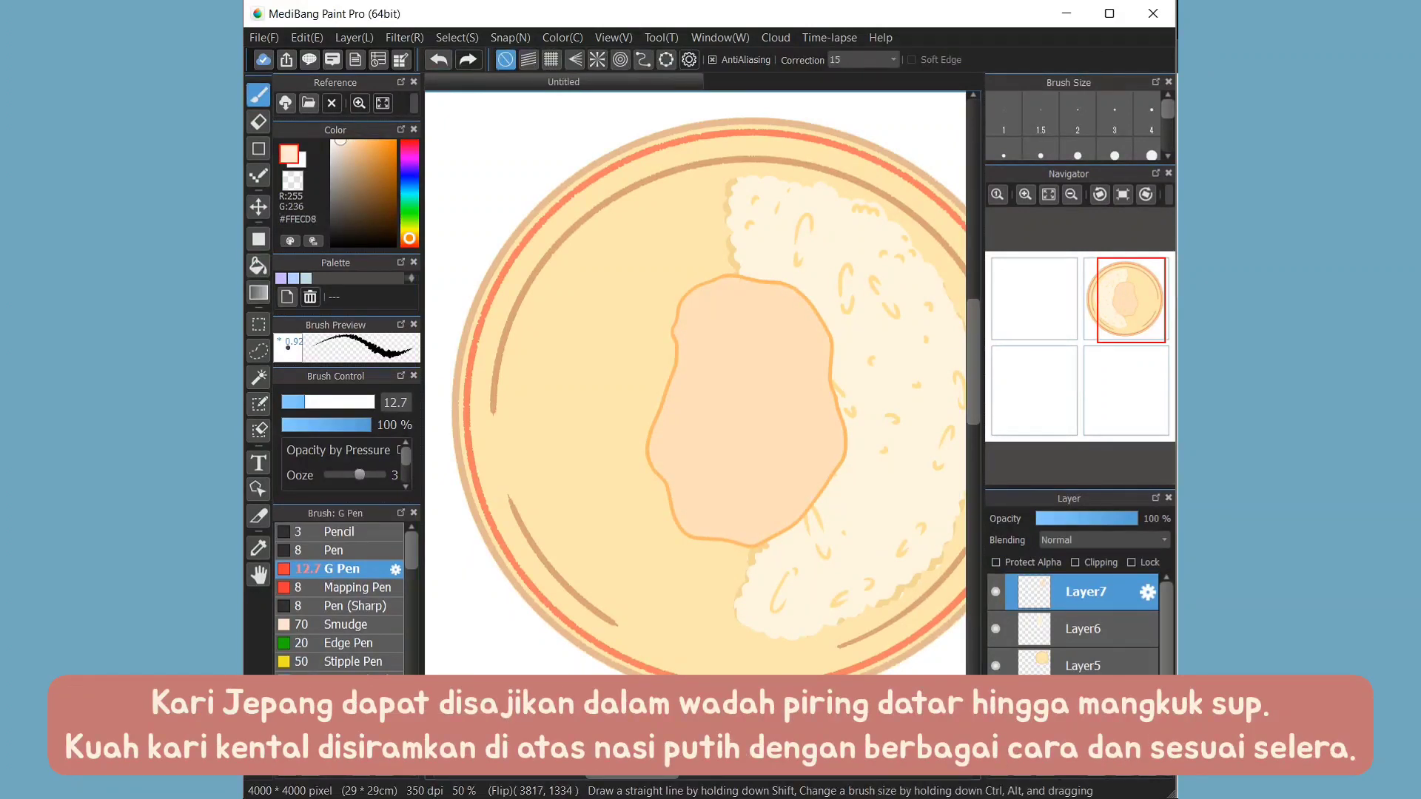
key(g)
click(748, 414)
- Protect the egg layer's alpha and thicken parts of the egg white's outline with orange #FFB166
scroll(695, 384, up, 2)
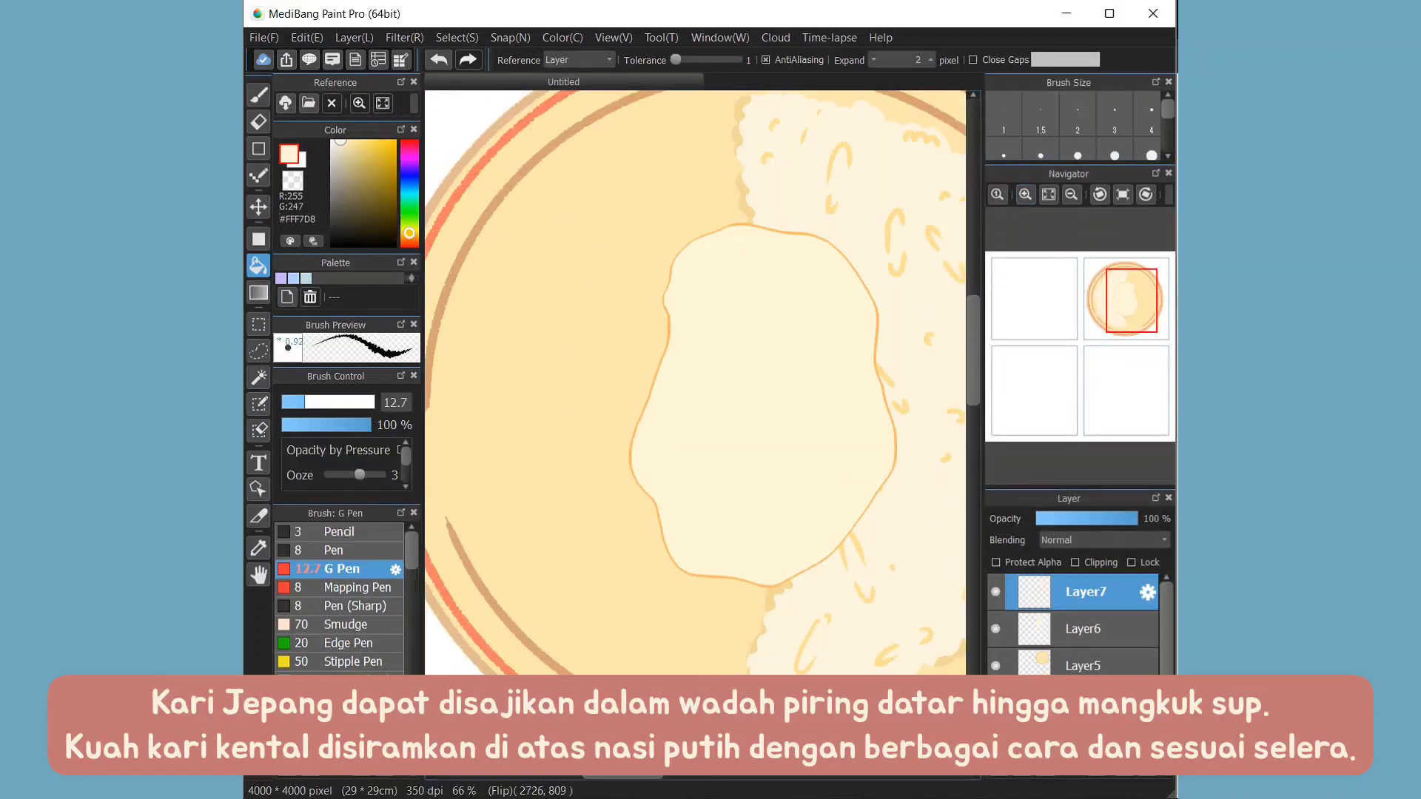
key(b)
click(370, 140)
click(1083, 628)
click(1085, 591)
click(996, 561)
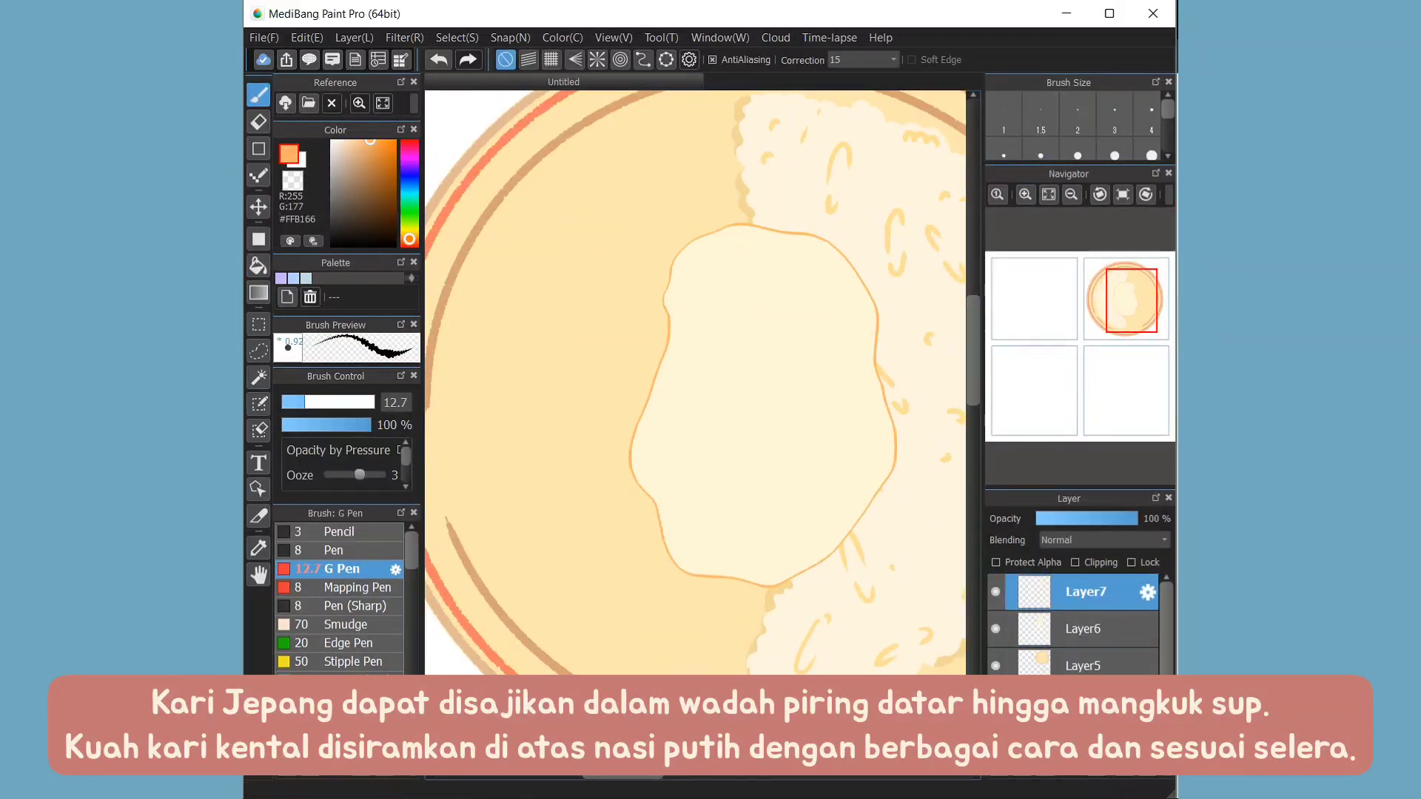
mouse_move(629, 518)
mouse_down()
mouse_move(728, 586)
mouse_move(795, 587)
mouse_move(894, 479)
mouse_move(850, 262)
mouse_move(764, 222)
mouse_move(663, 287)
mouse_move(627, 476)
mouse_up()
- Draw an oval yolk in the middle of the egg white and fill it with orange #FF9D00
click(392, 141)
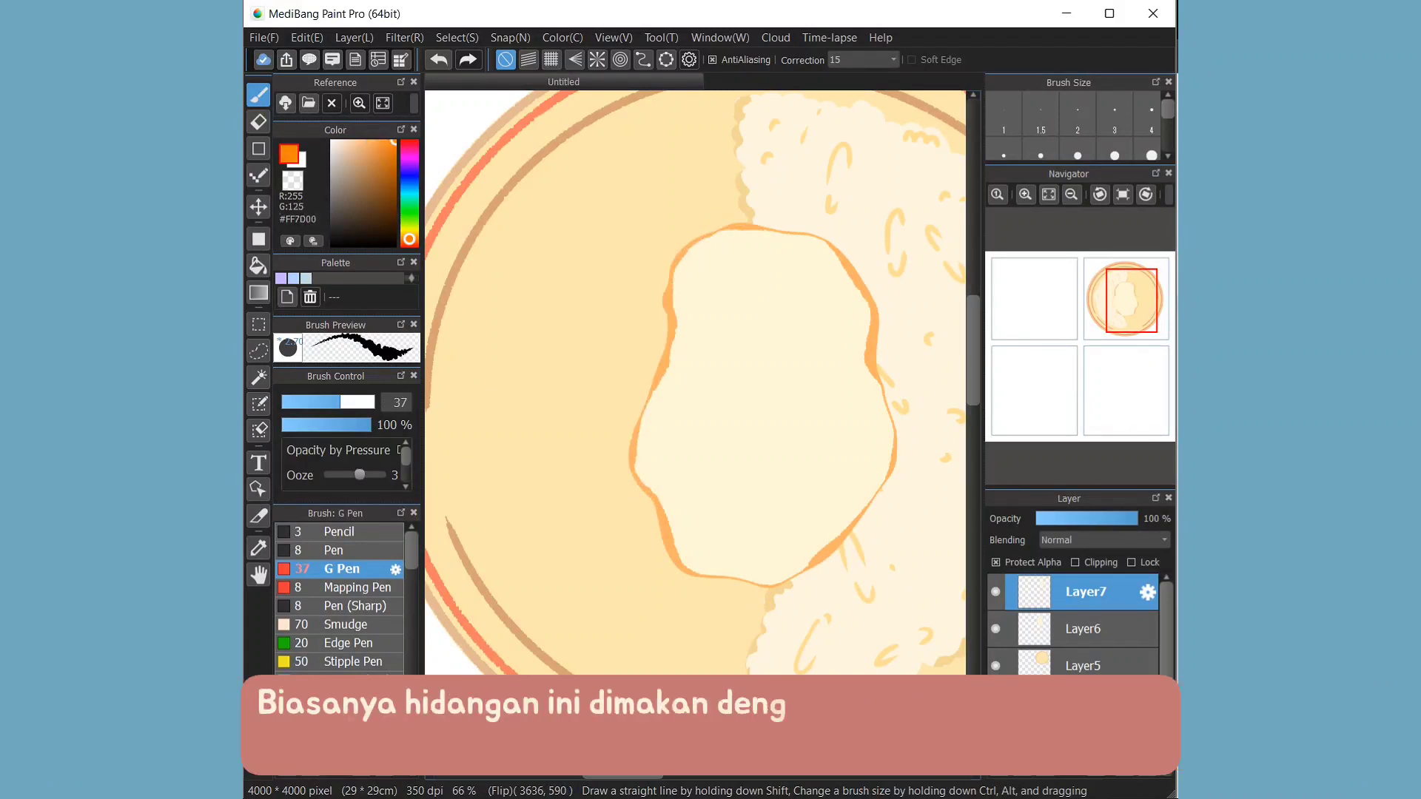
mouse_move(729, 399)
mouse_down()
mouse_move(818, 434)
mouse_move(737, 374)
mouse_up()
click(773, 415)
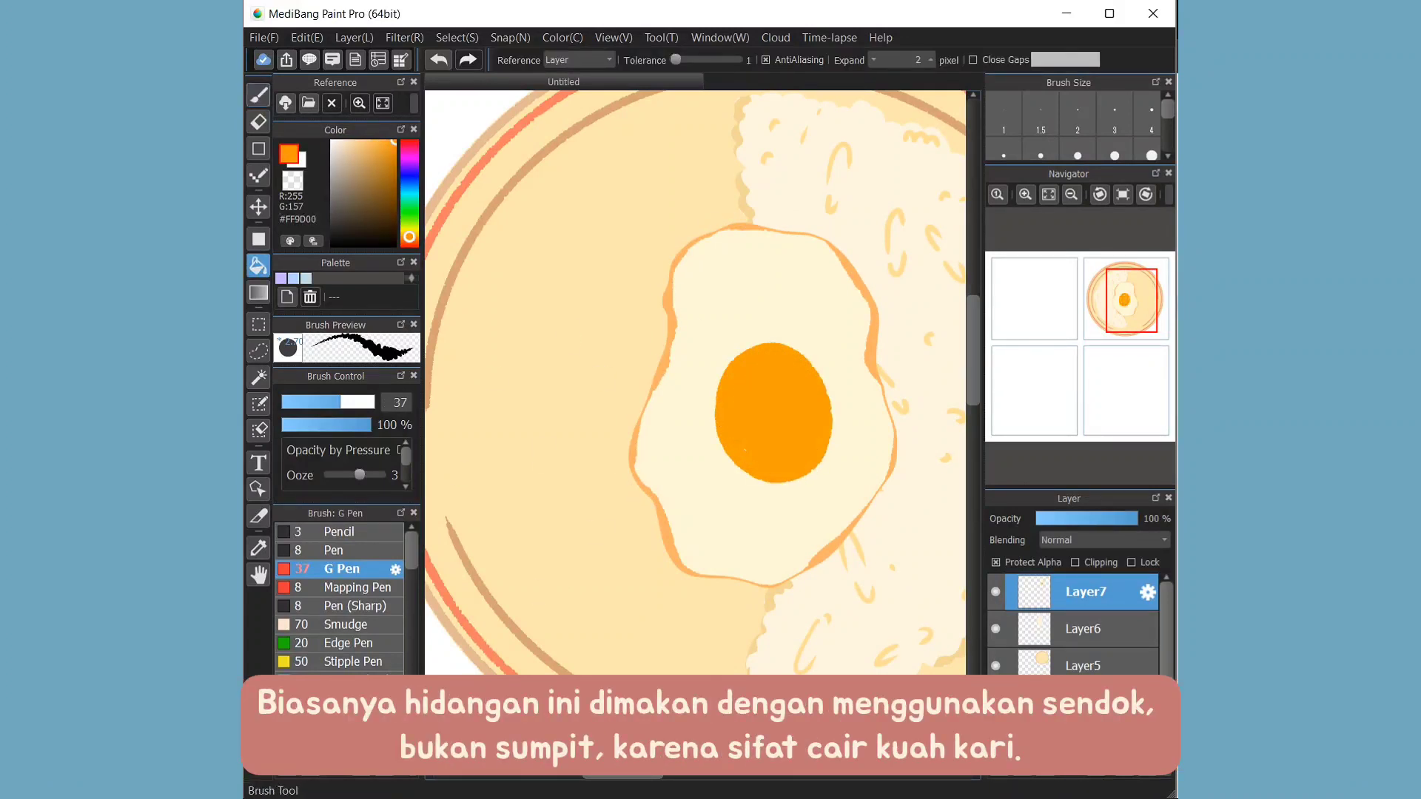
- Paint a pale yellow #FFF6A5 highlight on the yolk with the G Pen at size 23
click(353, 141)
click(409, 231)
drag(340, 402, 326, 402)
drag(745, 378, 736, 402)
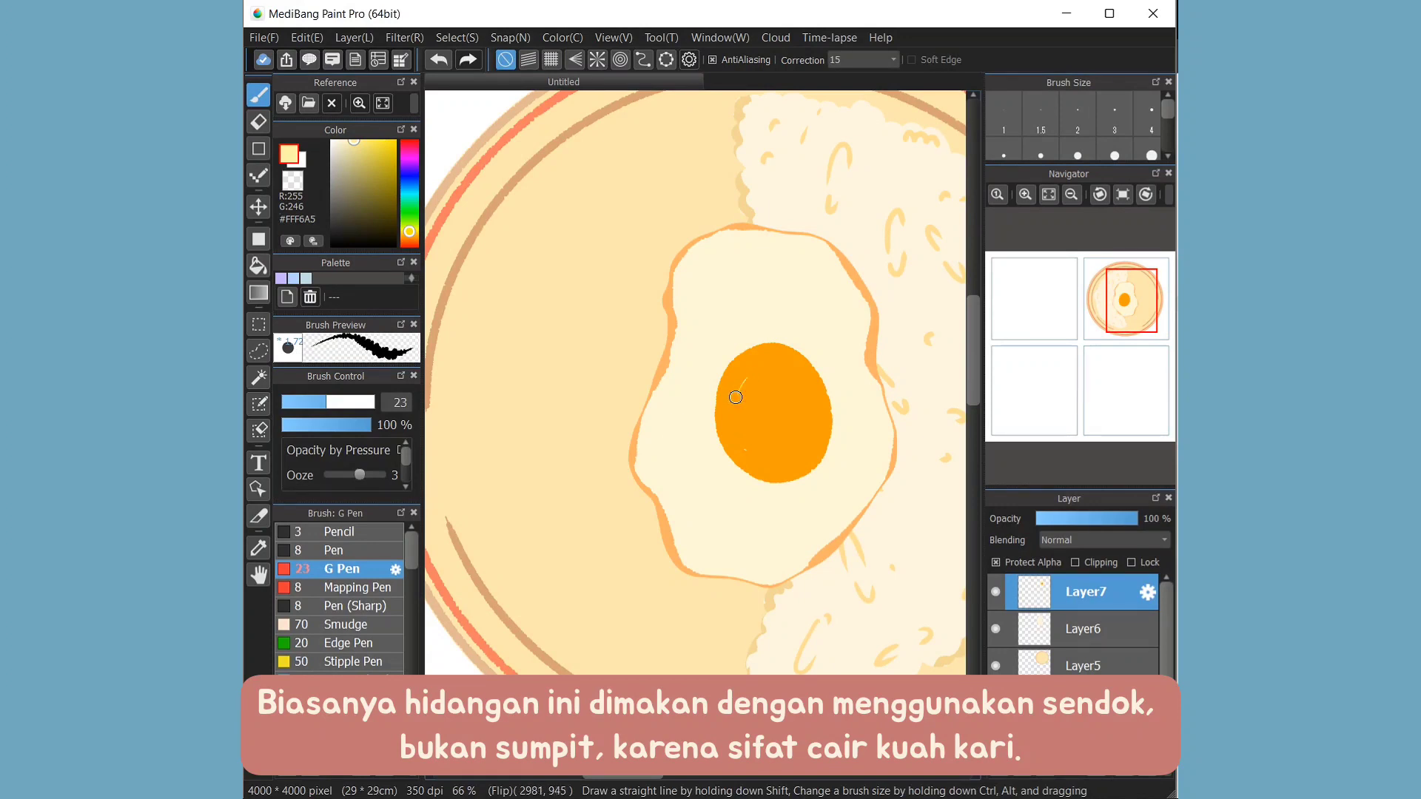
click(740, 414)
- Add small orange #FF9D00 specks to the egg white with the G Pen at size 8.6
alt+click(770, 357)
drag(327, 402, 296, 402)
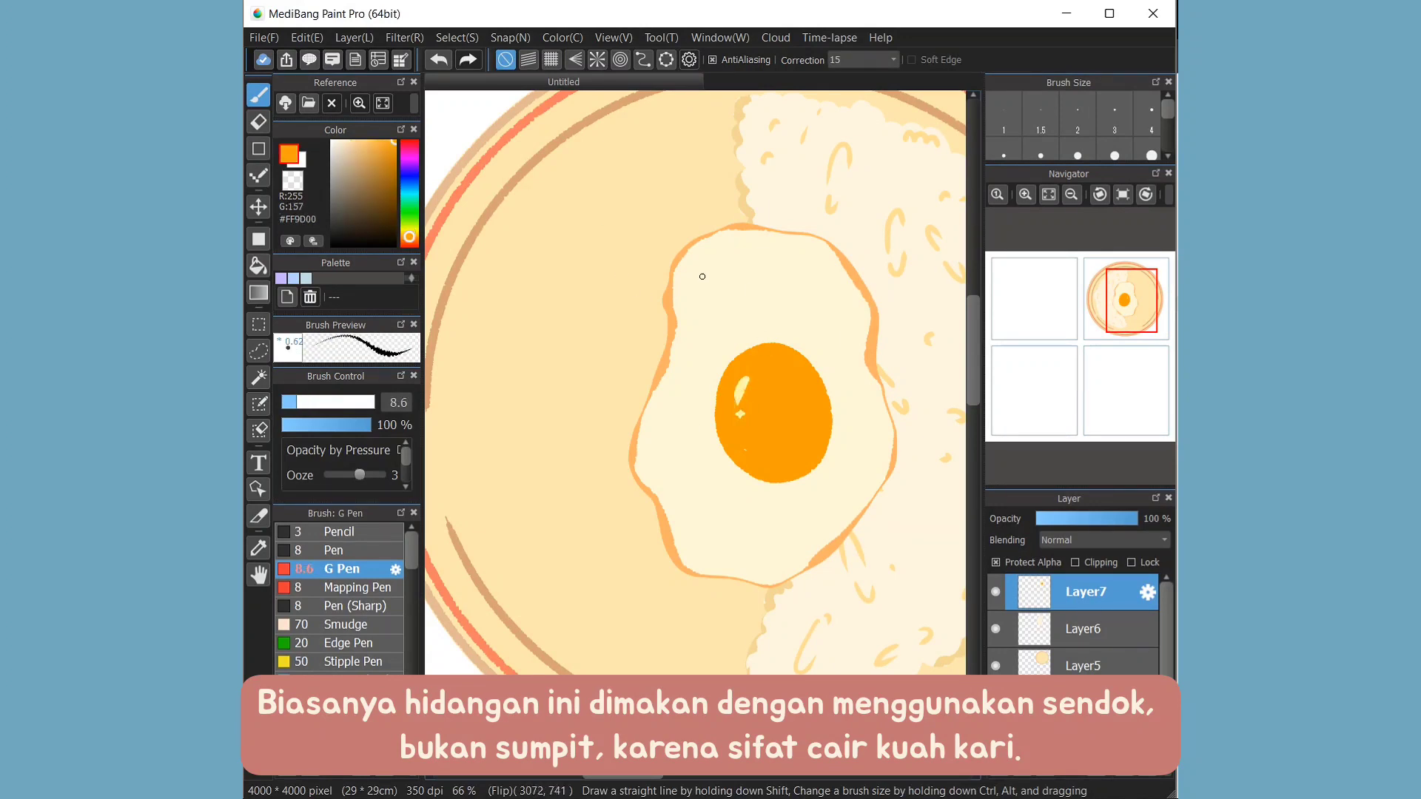
click(699, 282)
click(769, 547)
- Add a new layer for the curry and place it below the rice layer
click(1085, 628)
key(ctrl+shift+n)
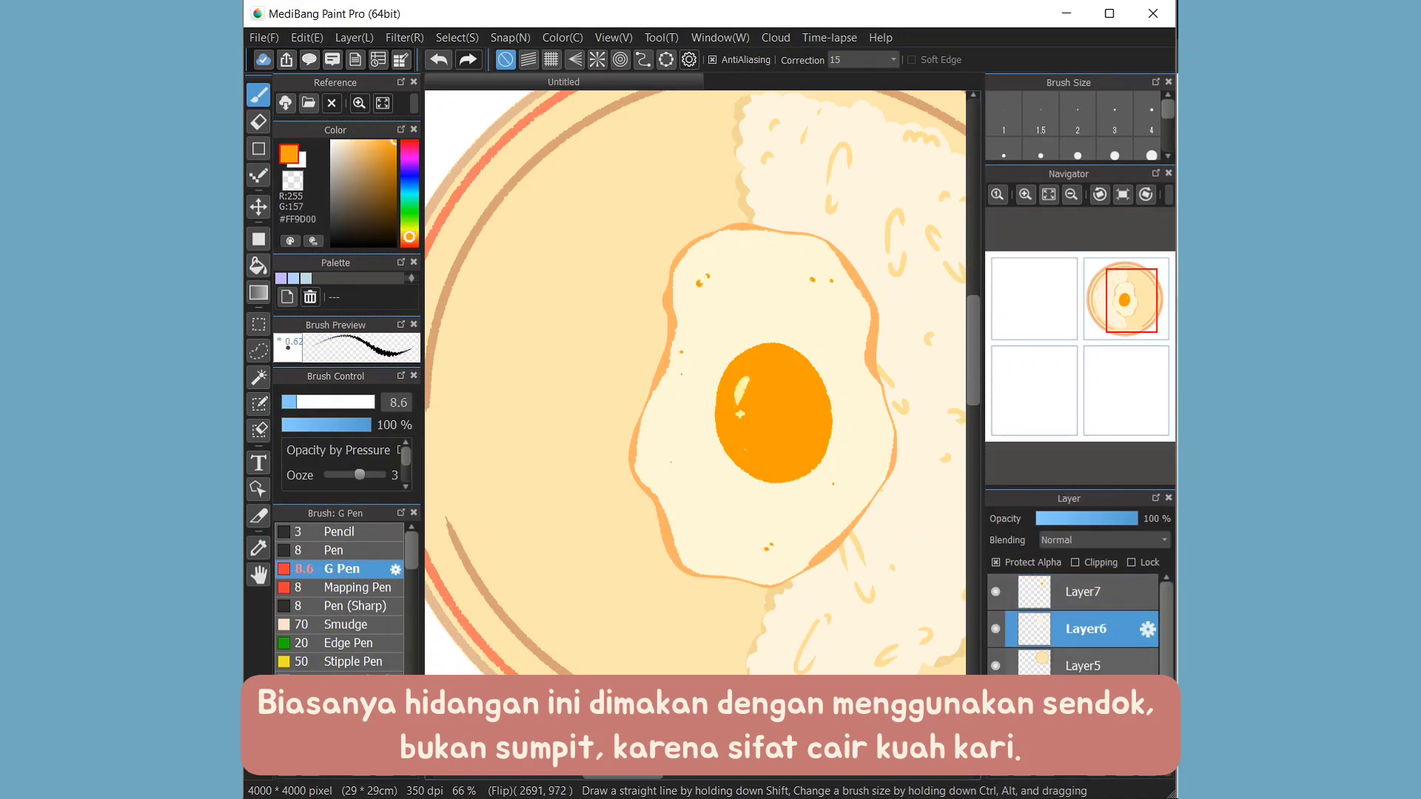
scroll(703, 430, down, 1)
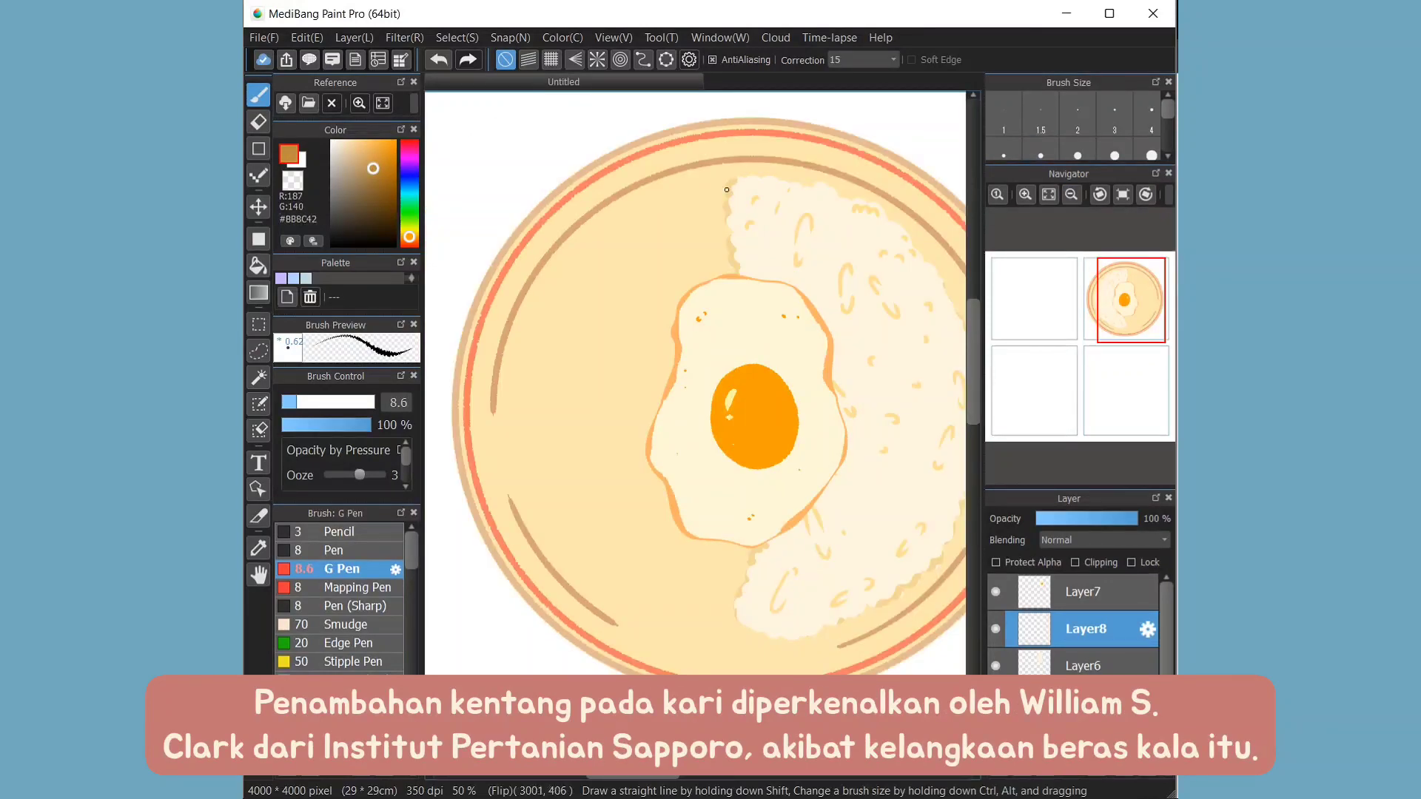
drag(1085, 628, 1085, 667)
- Outline the curry sauce on the empty half of the plate and fill it with brown #BB7C18
mouse_move(726, 181)
mouse_down()
mouse_move(694, 185)
mouse_move(566, 249)
mouse_move(518, 337)
mouse_move(542, 504)
mouse_move(588, 597)
mouse_move(702, 648)
mouse_up()
key(g)
click(591, 242)
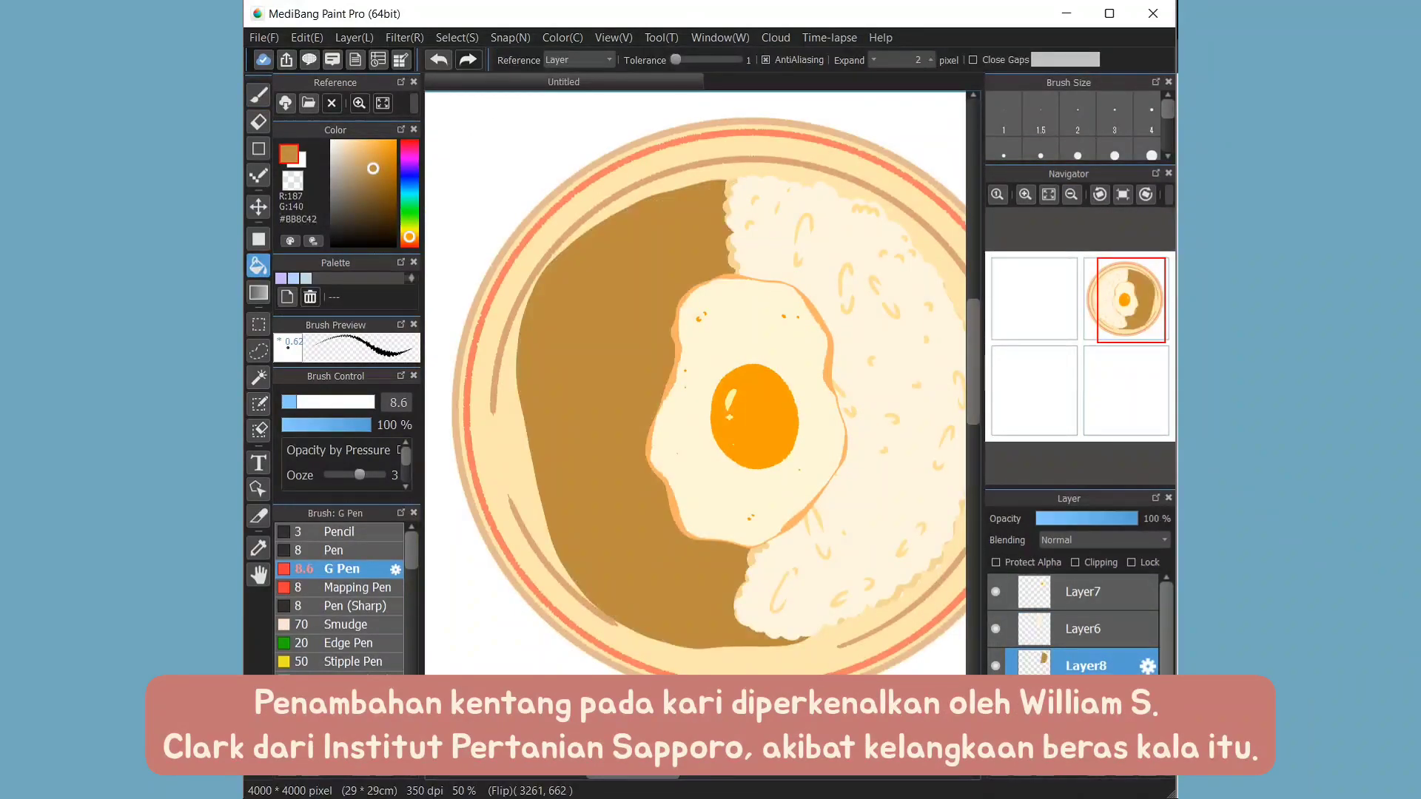
click(387, 169)
click(546, 305)
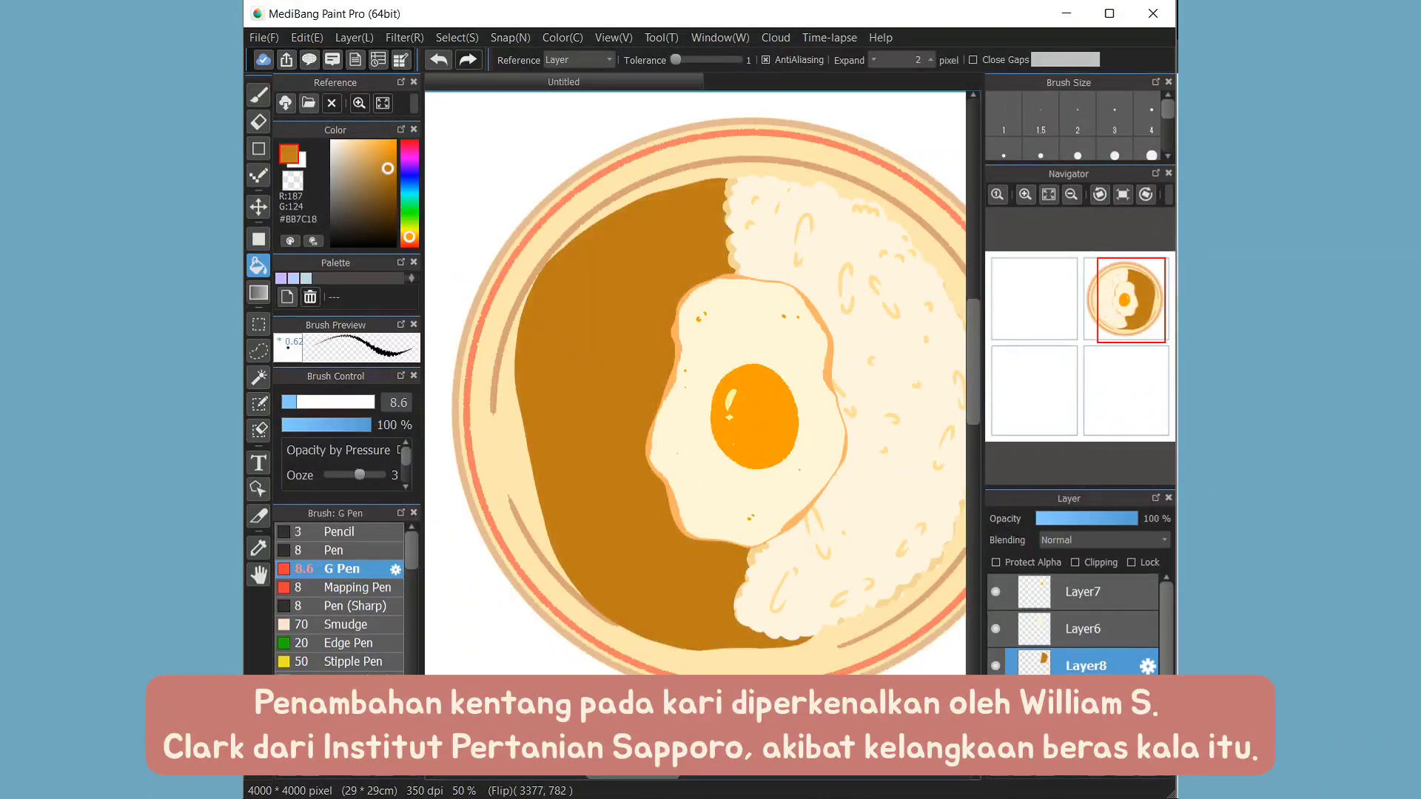
- Protect the curry layer's alpha and draw thin #EAC45D highlight lines along the edges of the curry sauce
click(258, 94)
click(370, 148)
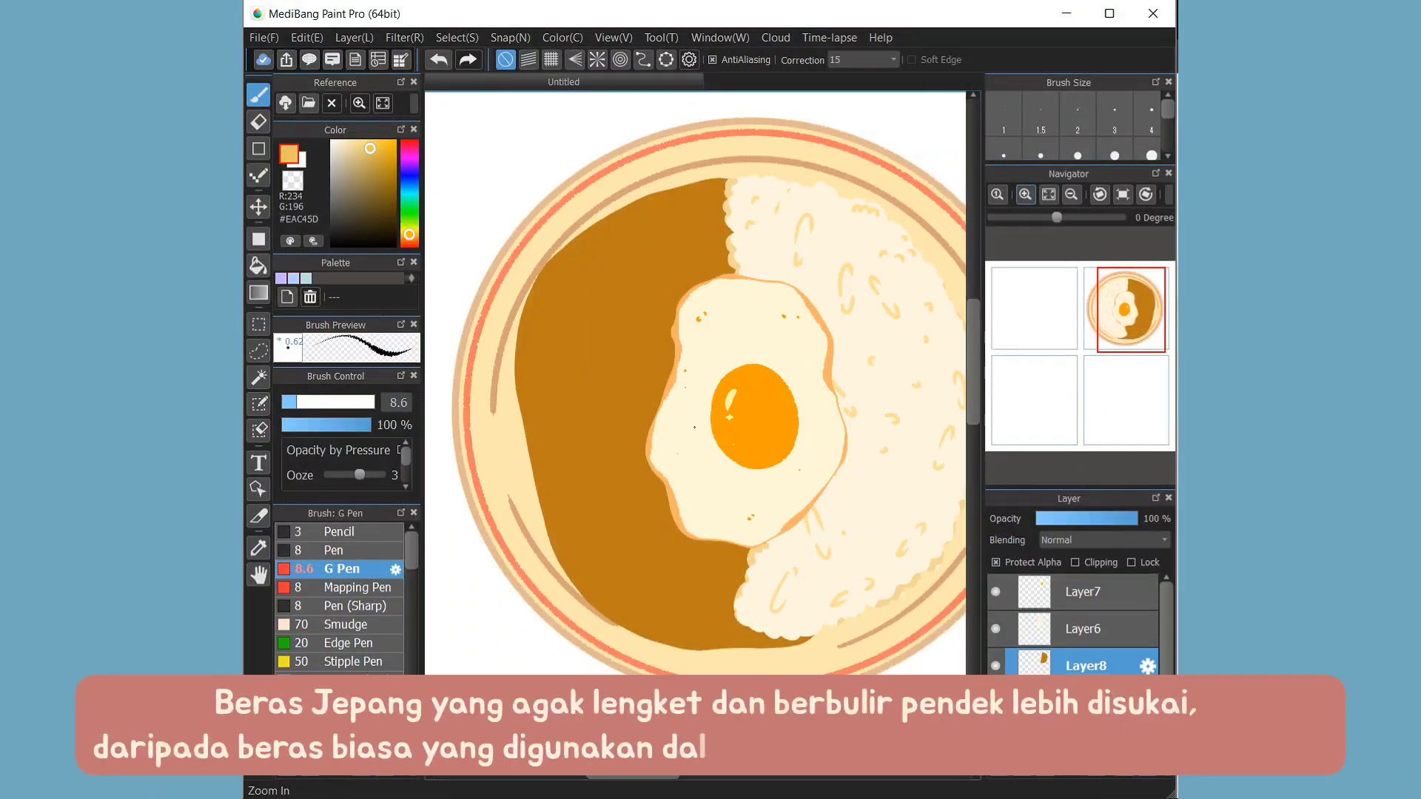
scroll(694, 427, up, 1)
mouse_move(737, 100)
mouse_down()
mouse_move(459, 324)
mouse_move(492, 495)
mouse_up()
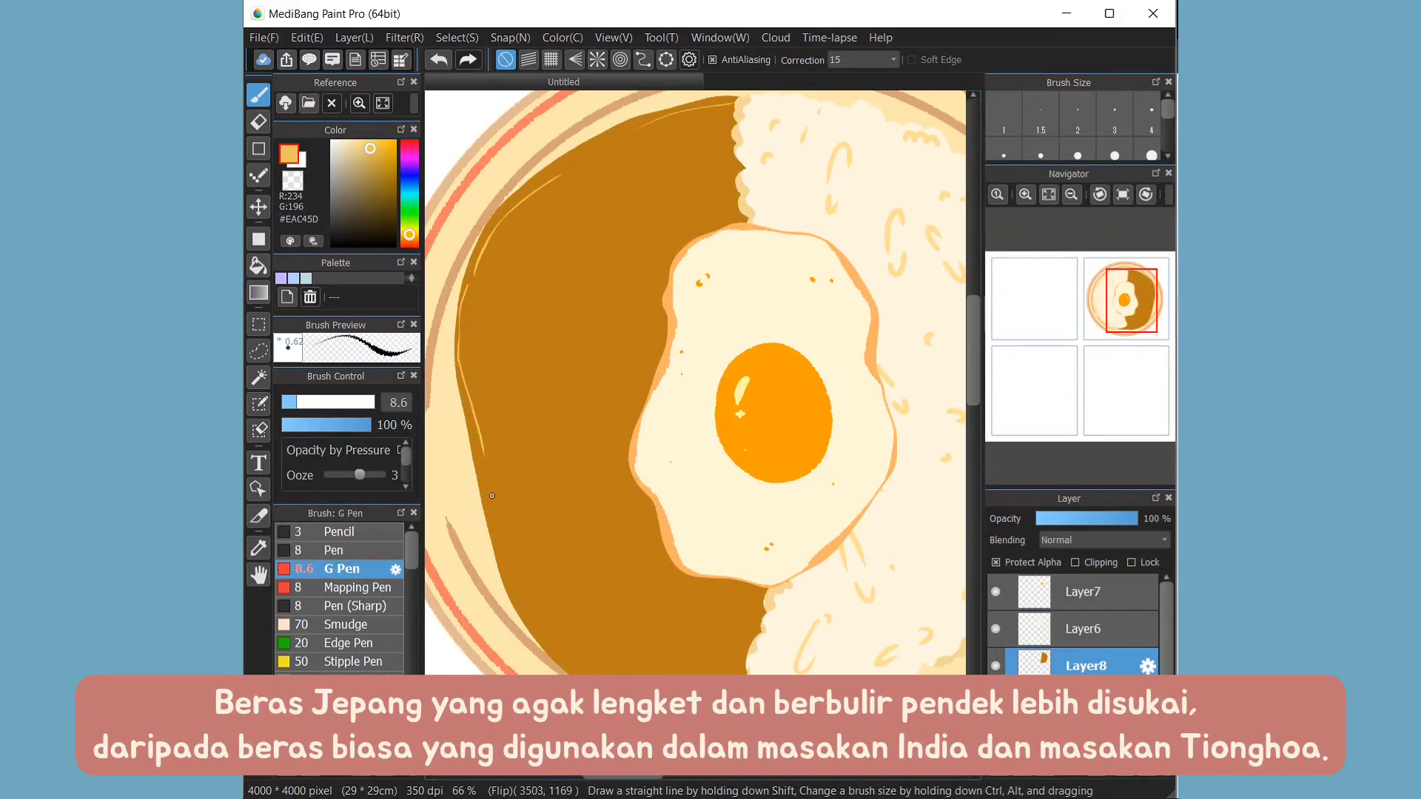
mouse_move(662, 553)
mouse_down()
mouse_move(619, 442)
mouse_move(663, 280)
mouse_up()
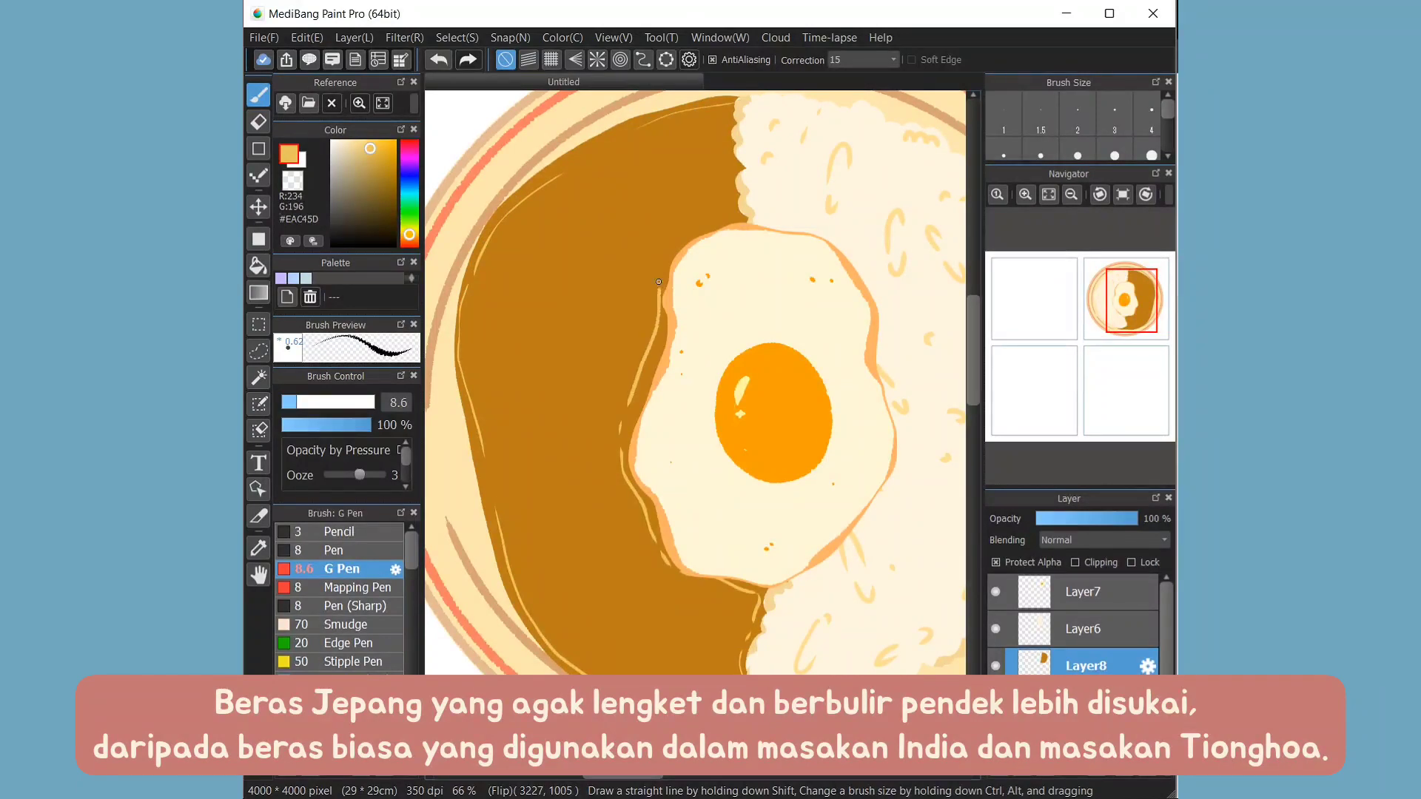
drag(729, 205, 725, 170)
- Outline three rounded carrot chunks in the curry sauce with orange #F08900
click(394, 141)
click(409, 237)
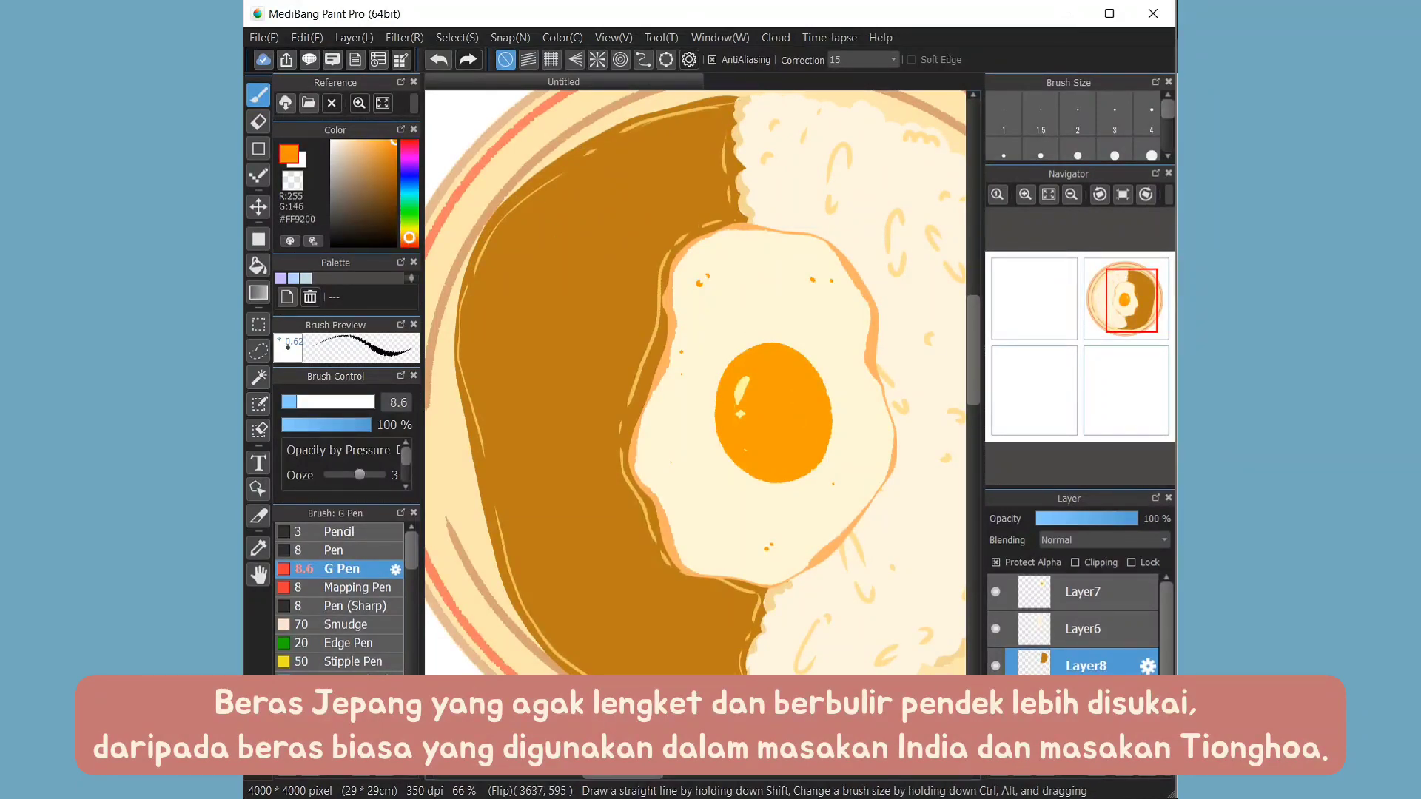
key(ctrl+z)
drag(490, 330, 506, 316)
mouse_move(587, 350)
mouse_down()
mouse_move(532, 396)
mouse_move(505, 319)
mouse_up()
mouse_move(585, 526)
mouse_down()
mouse_move(622, 637)
mouse_move(617, 530)
mouse_up()
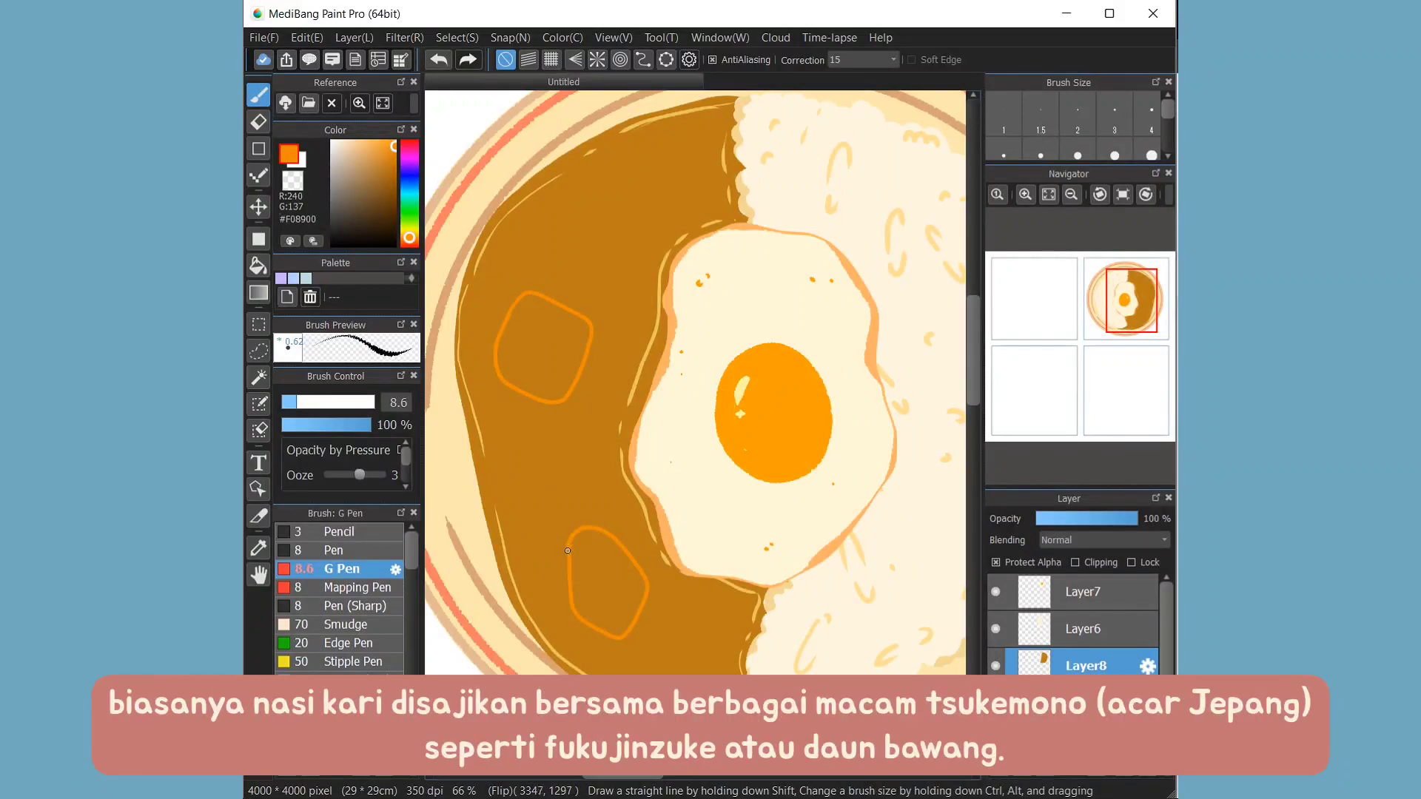
drag(633, 233, 610, 232)
- Outline five potato chunks of different sizes between the carrots in light orange #F3BB71
click(366, 145)
drag(504, 438, 528, 526)
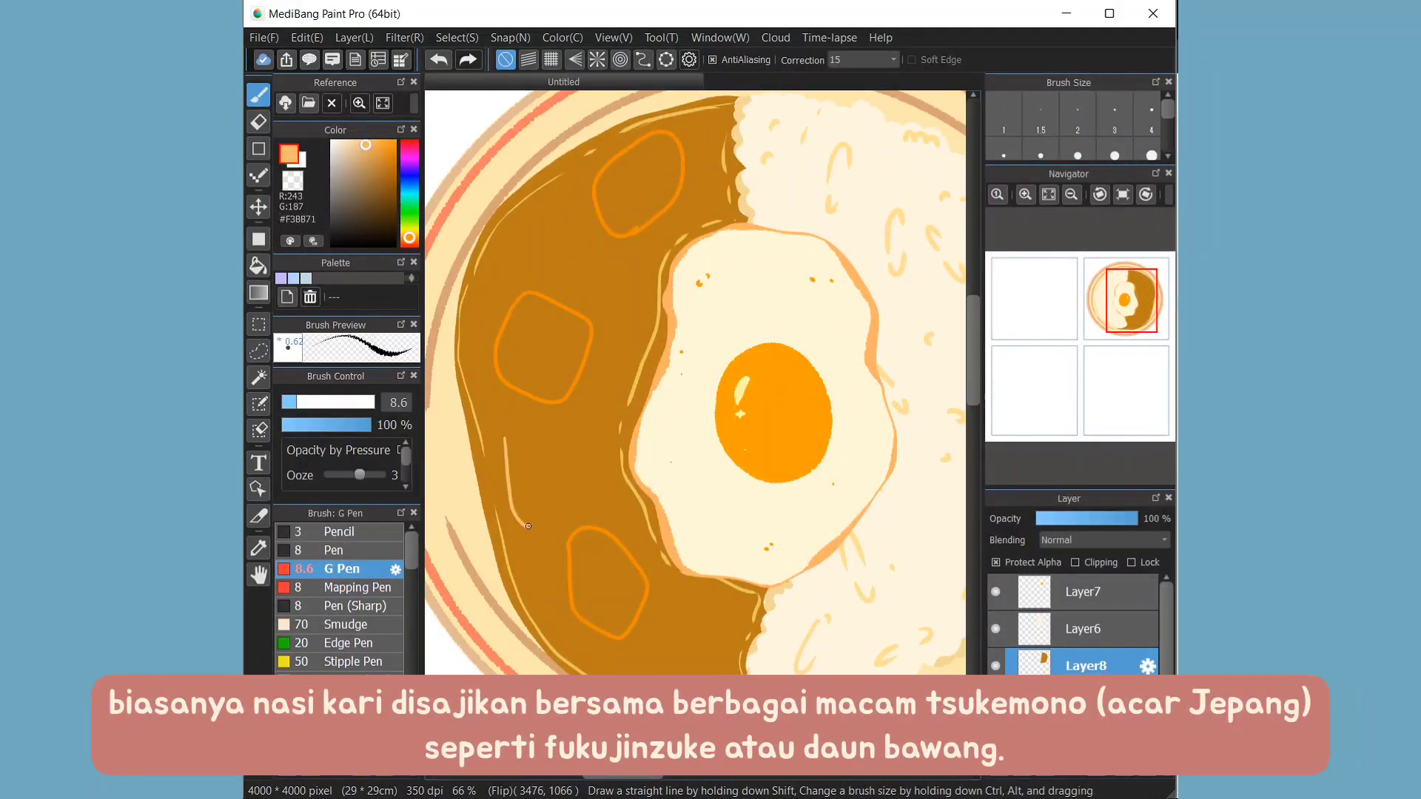
drag(610, 296, 573, 194)
drag(625, 298, 615, 373)
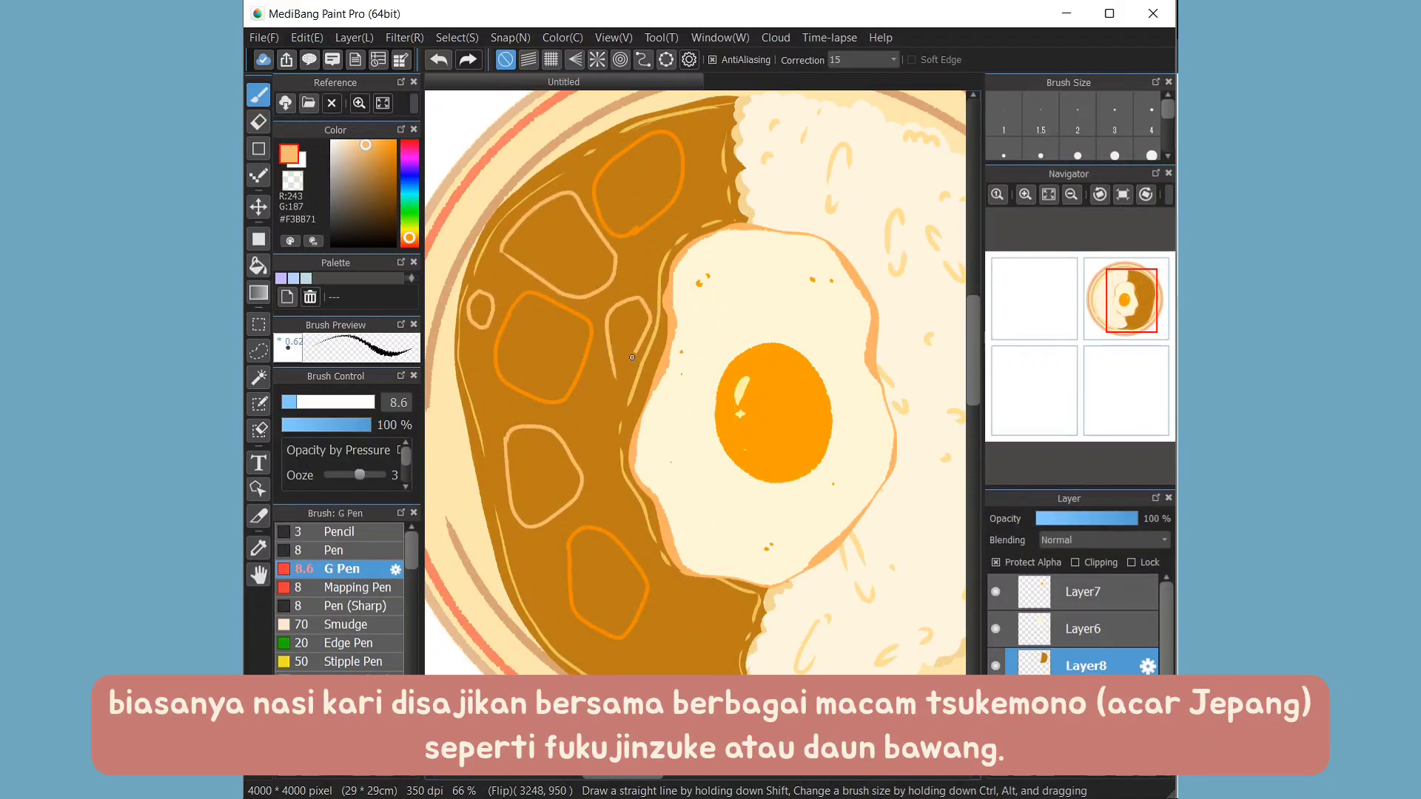
drag(673, 621, 729, 670)
drag(670, 592, 733, 644)
- Fill the five potato chunks with light orange #F3BB71
key(g)
click(544, 477)
click(629, 337)
click(558, 244)
click(479, 311)
click(699, 633)
- Fill the three carrot chunks with orange #F08900
click(393, 145)
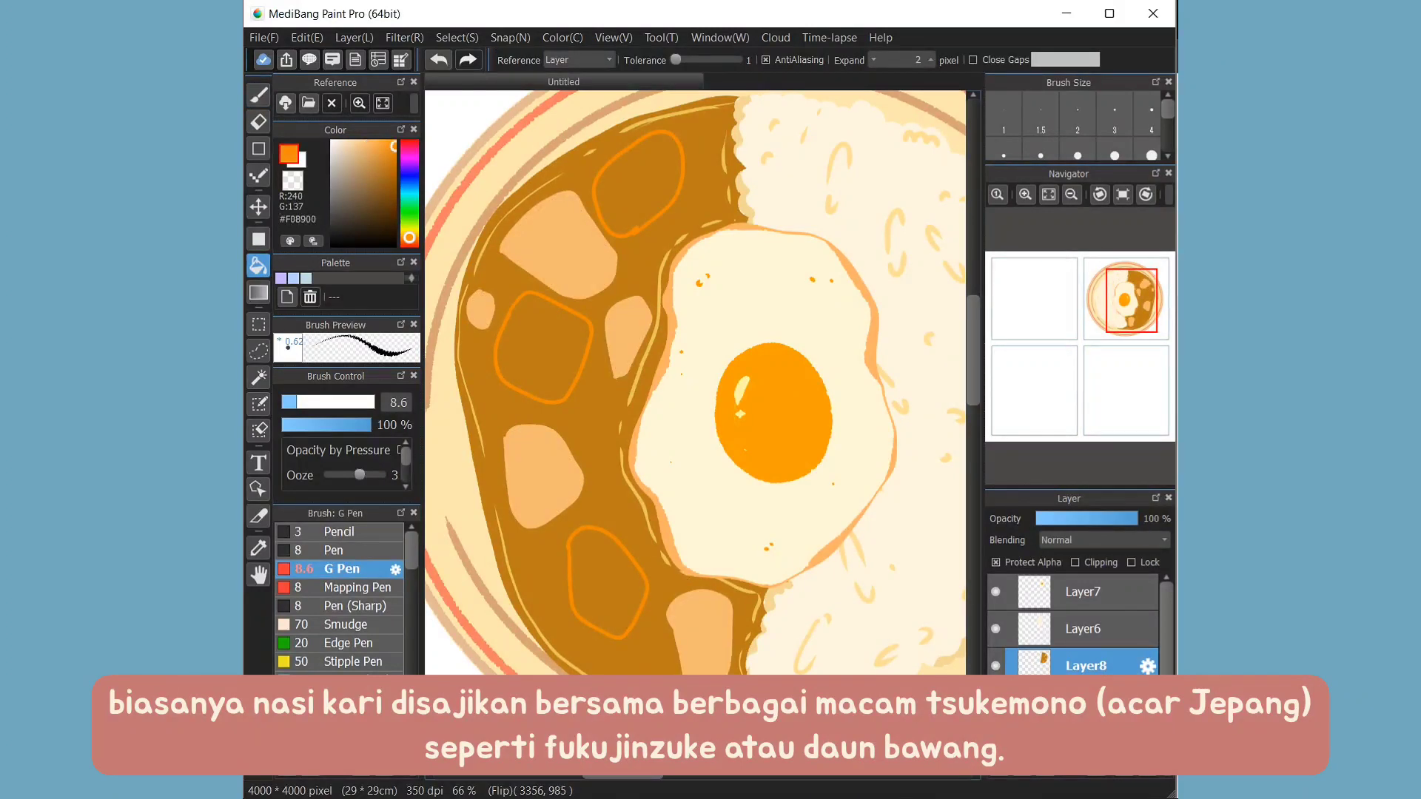
click(544, 347)
click(638, 185)
click(608, 584)
- Shade facets in #ECA13D on the potato chunk above the lower carrot and on the one beside the egg
click(380, 147)
key(b)
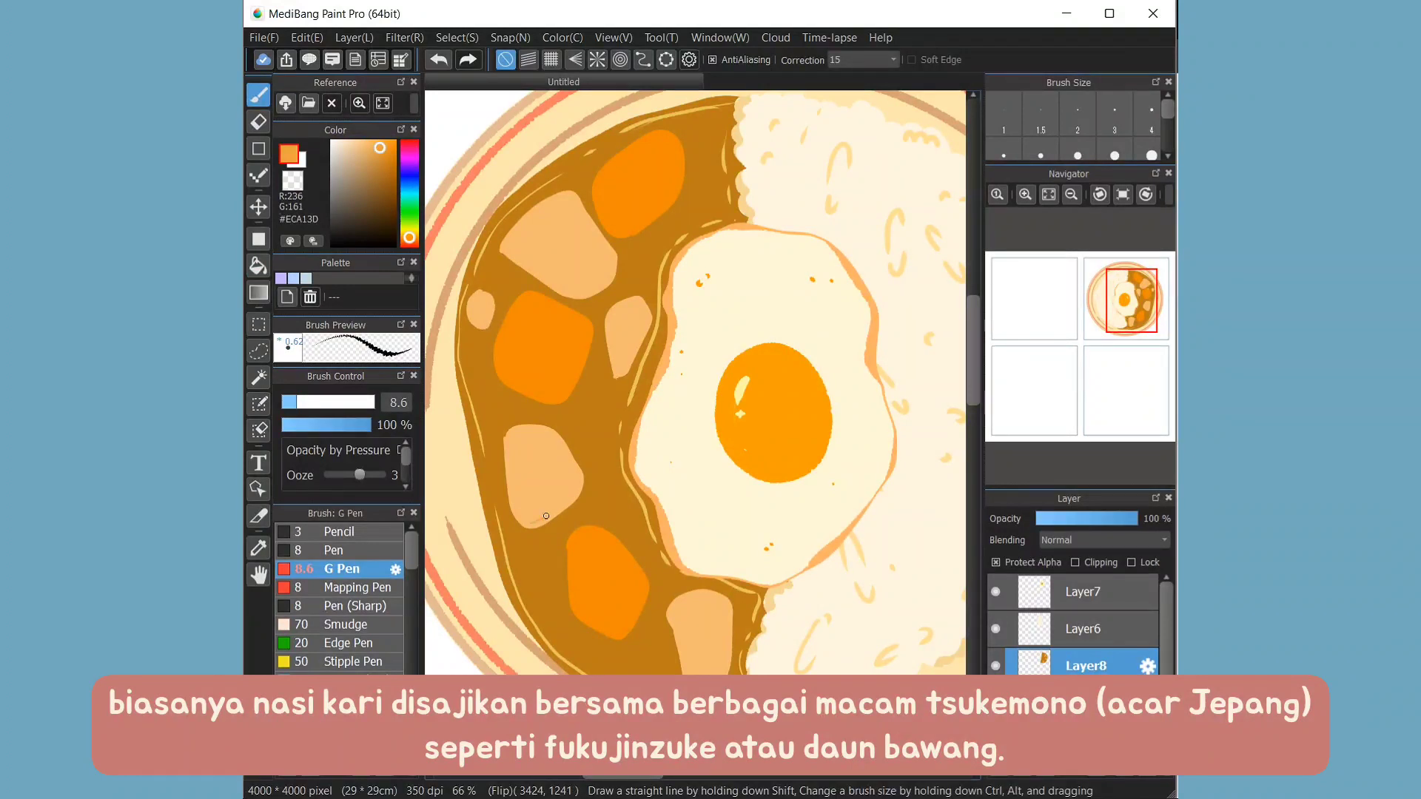
drag(531, 438, 574, 485)
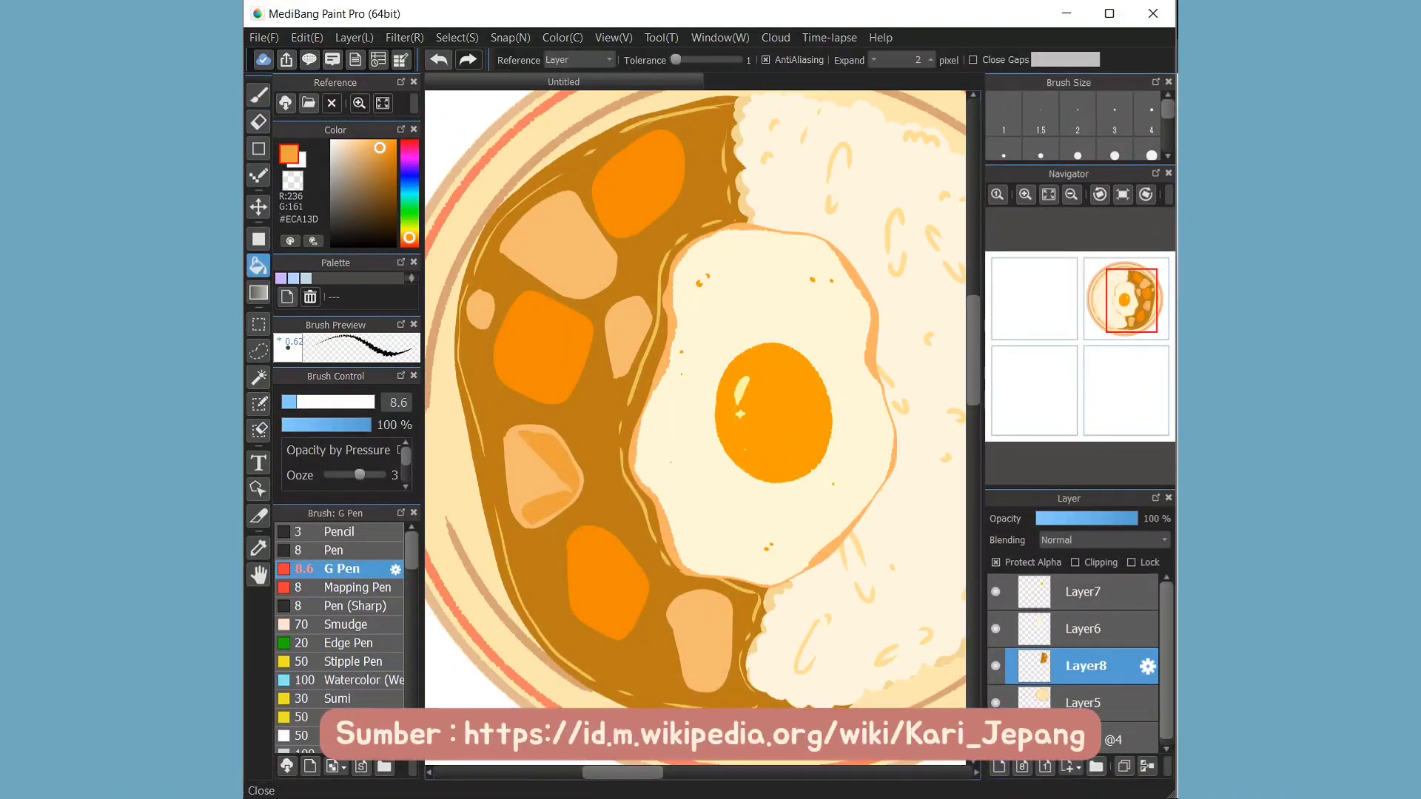
drag(625, 311, 634, 367)
- Outline and fill #ECA13D shaded facets on the large upper potato chunk and the lowest potato chunk
drag(575, 224, 598, 285)
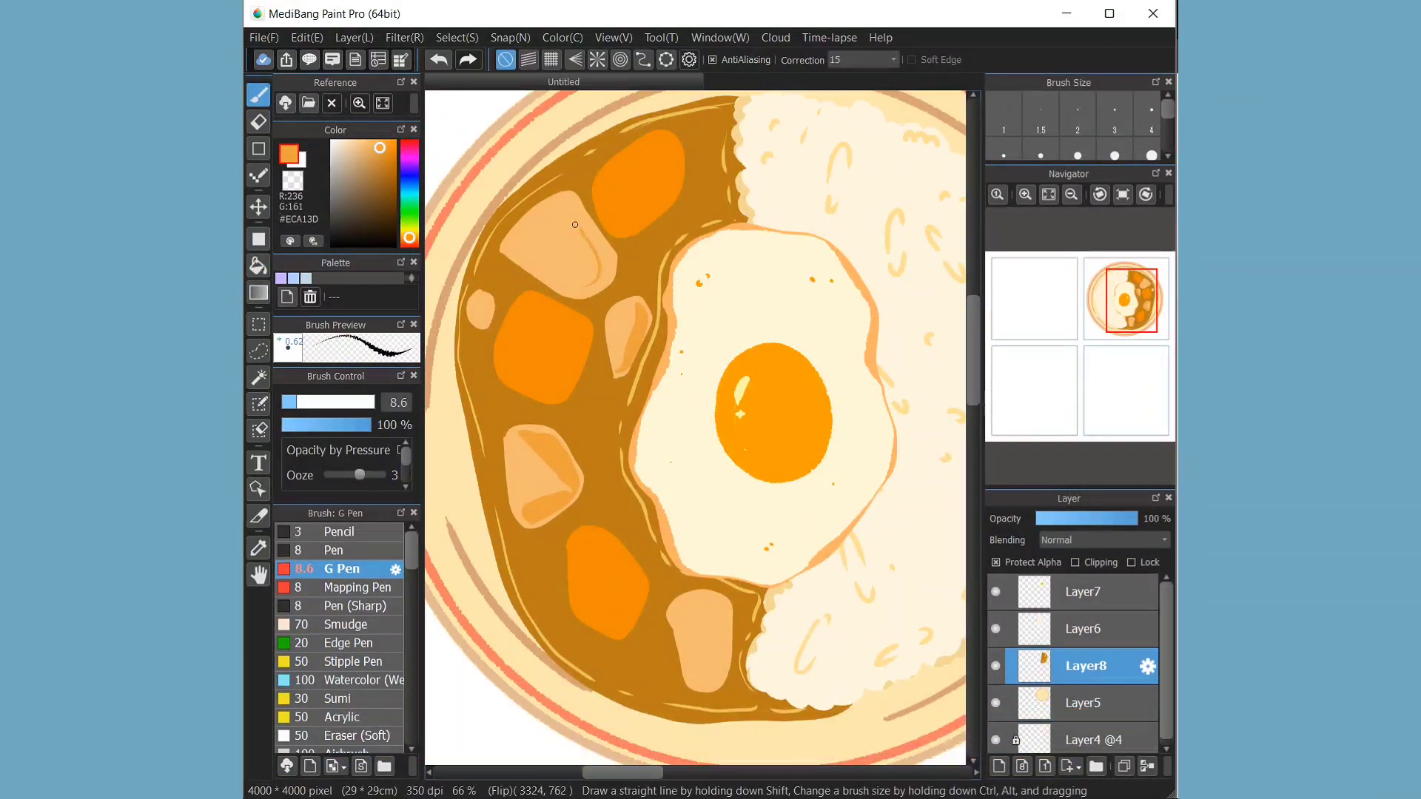
key(ctrl+z)
drag(566, 222, 596, 285)
key(g)
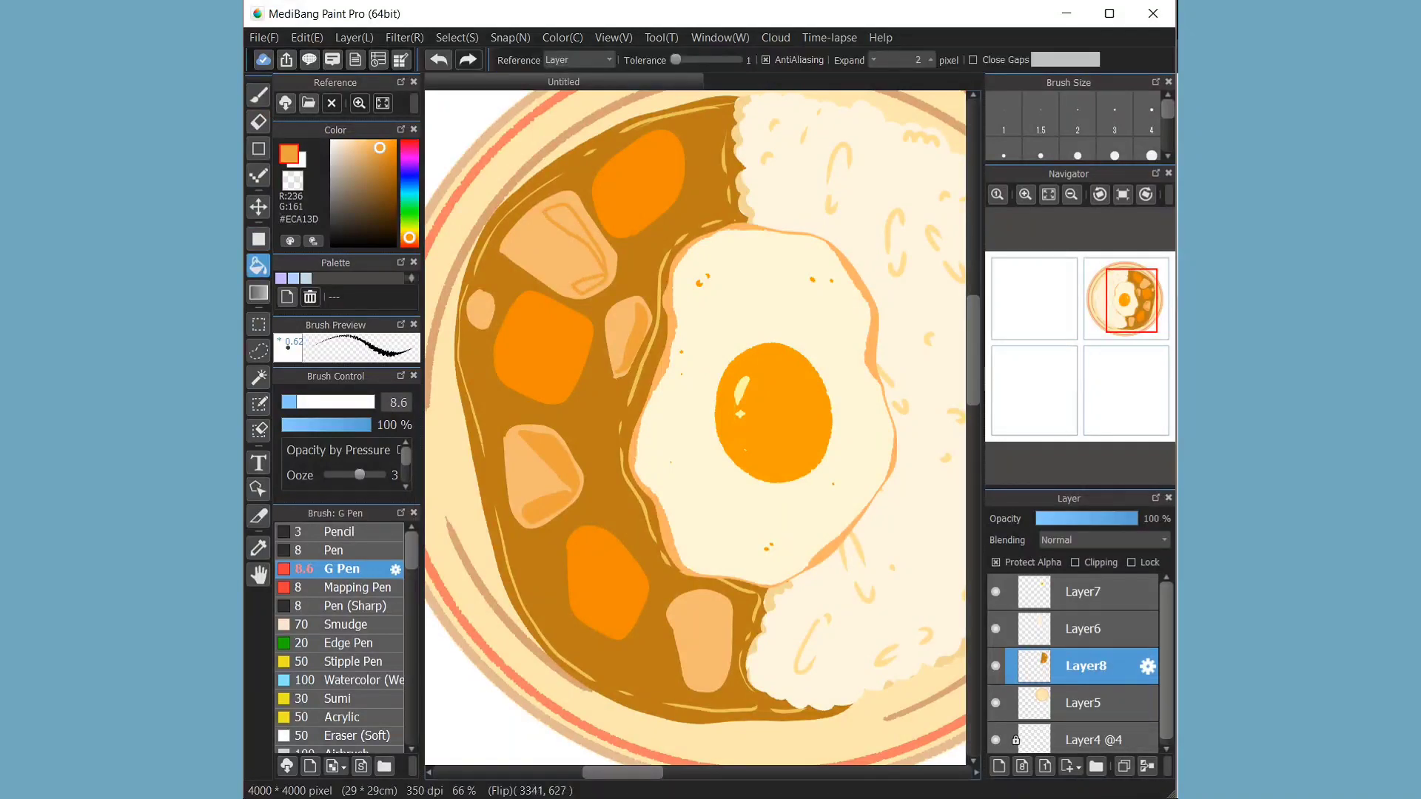
key(b)
drag(719, 592, 723, 689)
key(g)
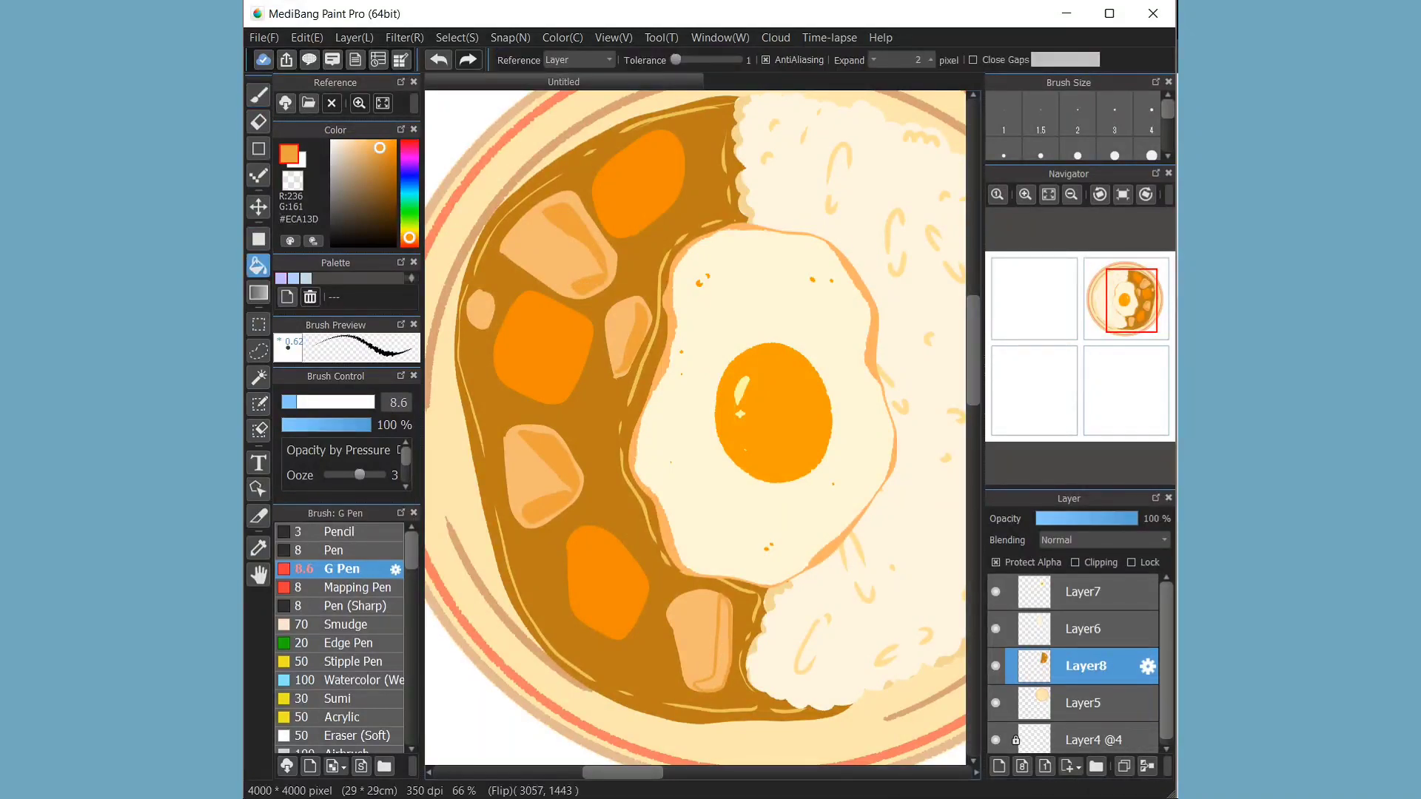
click(714, 644)
- Outline and fill lighter orange #F39B26 facets on the three carrot chunks
alt+click(616, 221)
key(b)
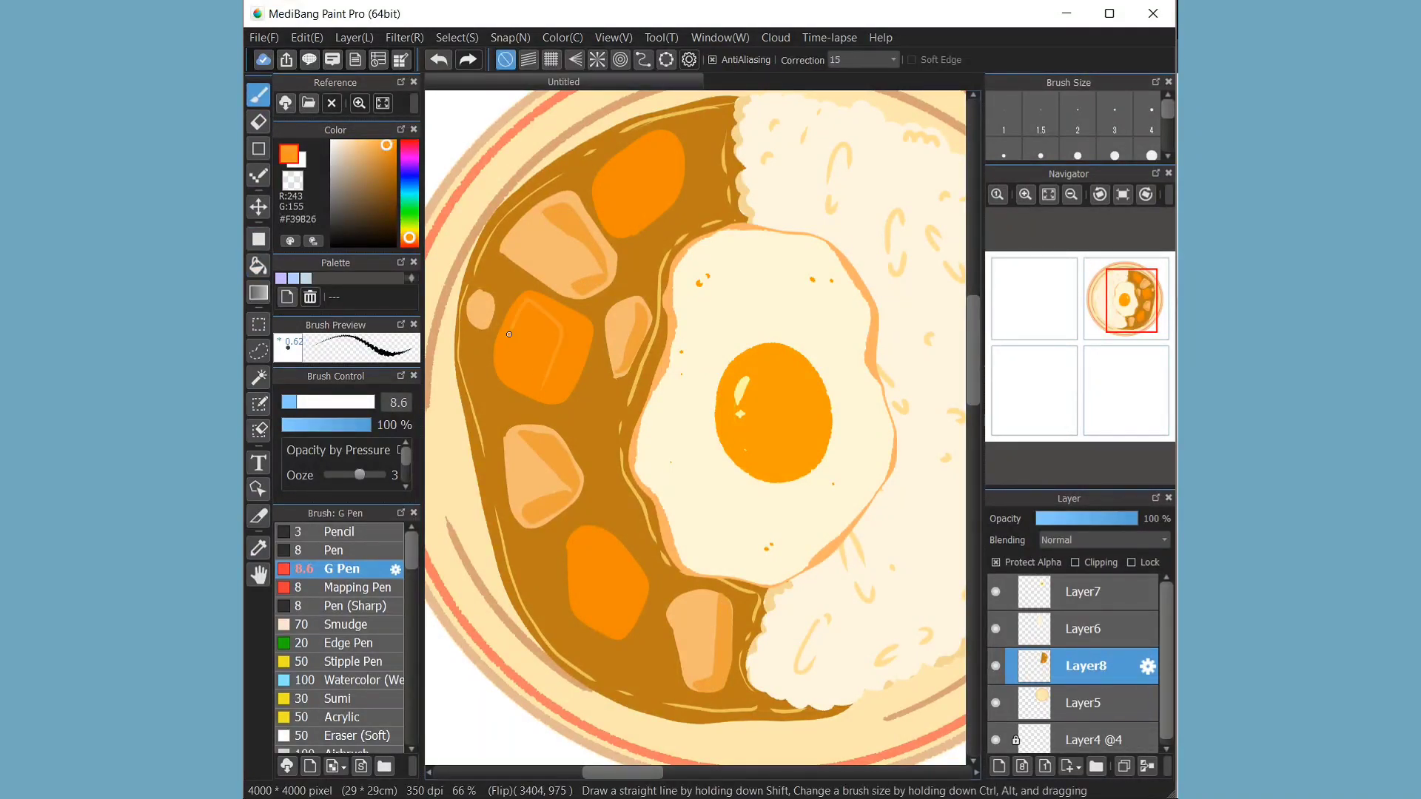
mouse_move(617, 220)
mouse_down()
mouse_move(609, 175)
mouse_move(662, 140)
mouse_up()
drag(603, 625, 596, 570)
key(g)
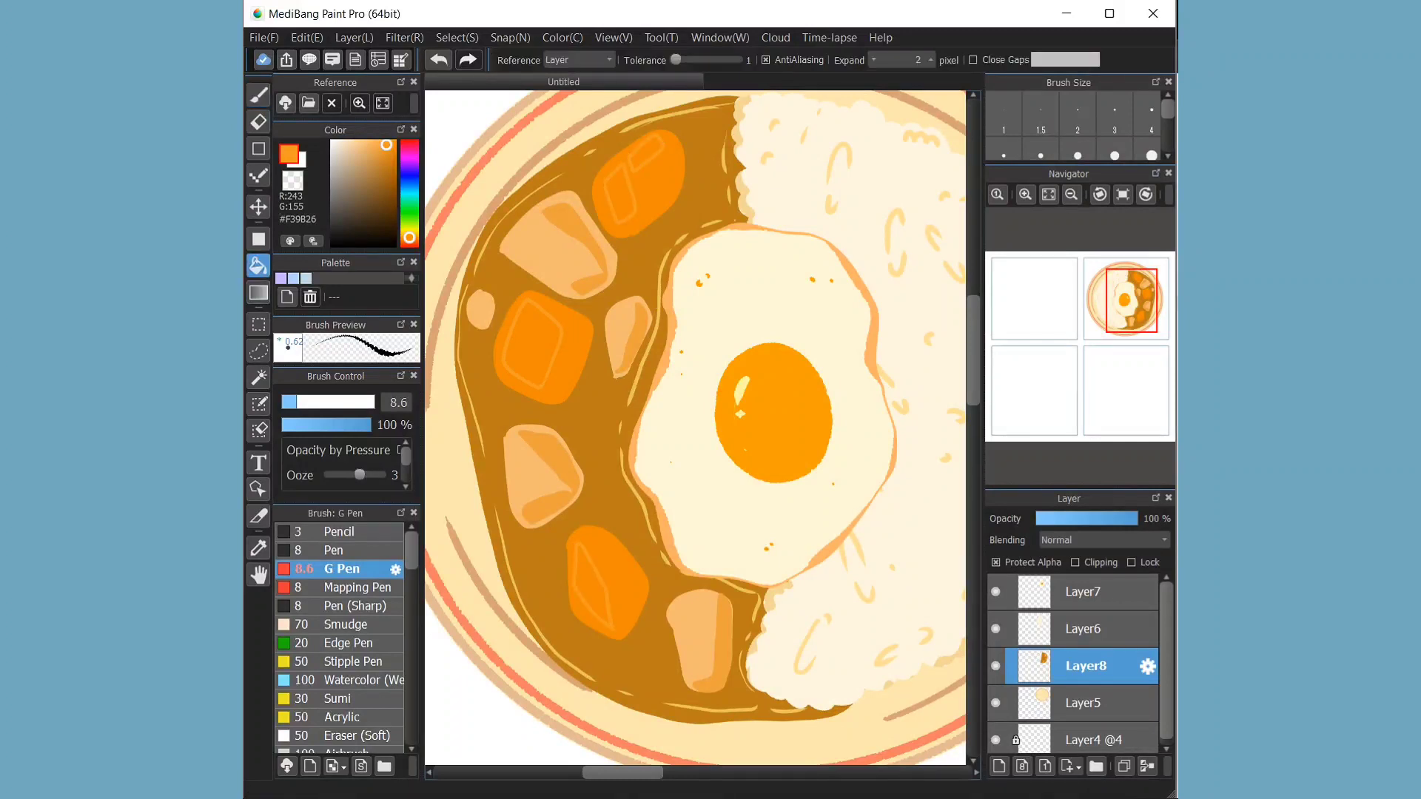
click(592, 584)
- Draw thin #F3BB71 highlight lines along the facet edges of the carrot chunks
key(b)
alt+click(548, 382)
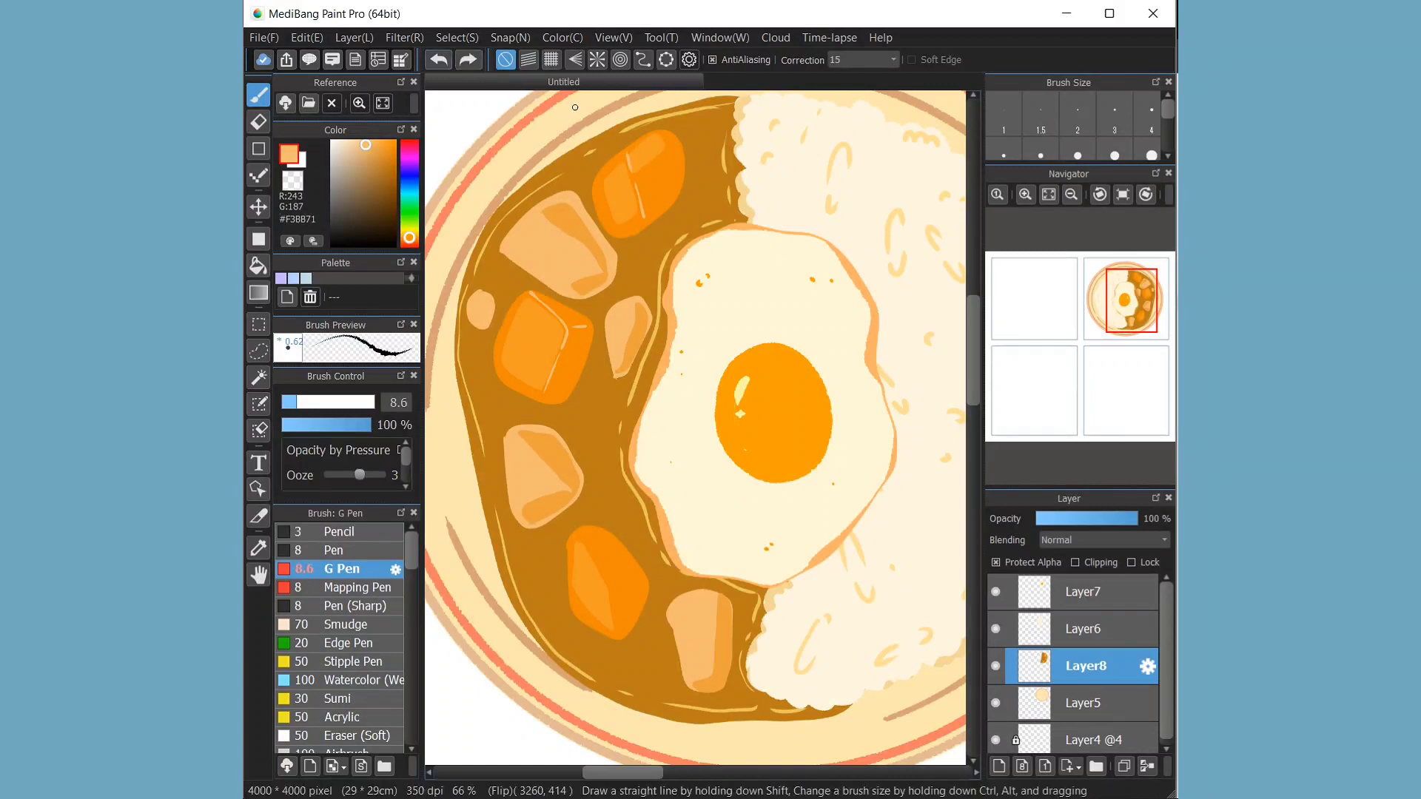
drag(604, 166, 635, 188)
drag(585, 544, 604, 577)
drag(615, 601, 631, 602)
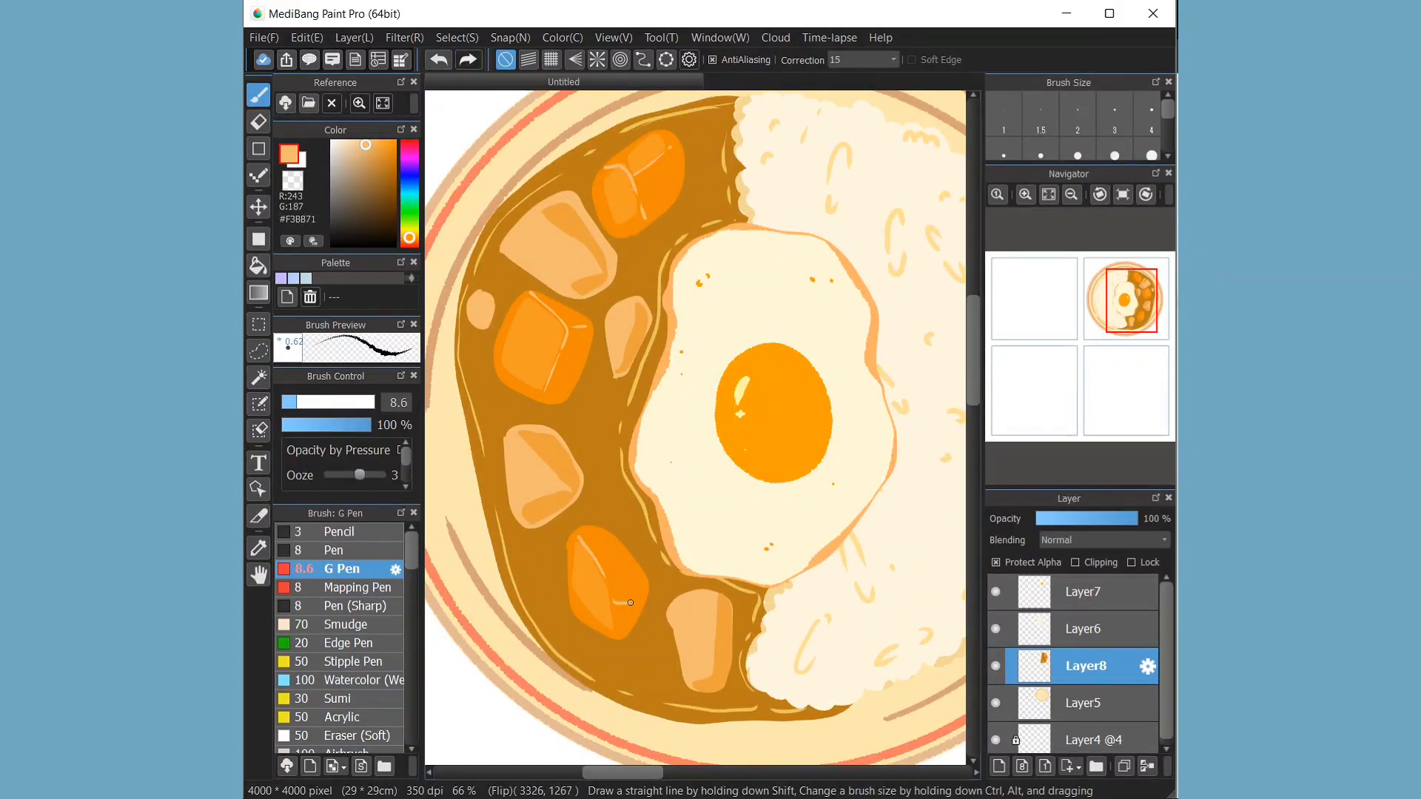
- Highlight the potato facet edges in cream #FFF7D8 and add #EAC45D accent strokes in the sauce around the chunks
alt+click(696, 683)
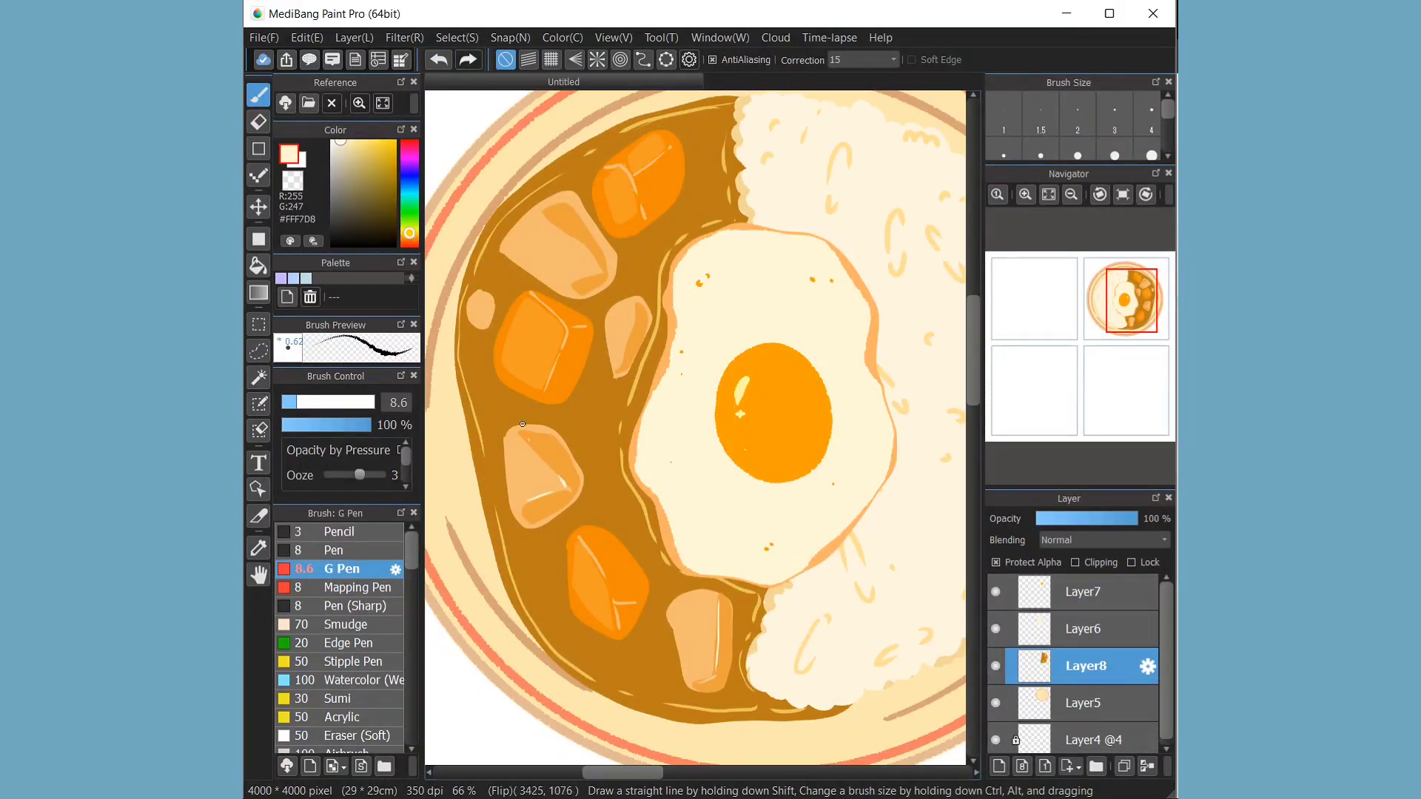
drag(546, 217, 596, 265)
alt+click(500, 387)
drag(544, 411, 592, 360)
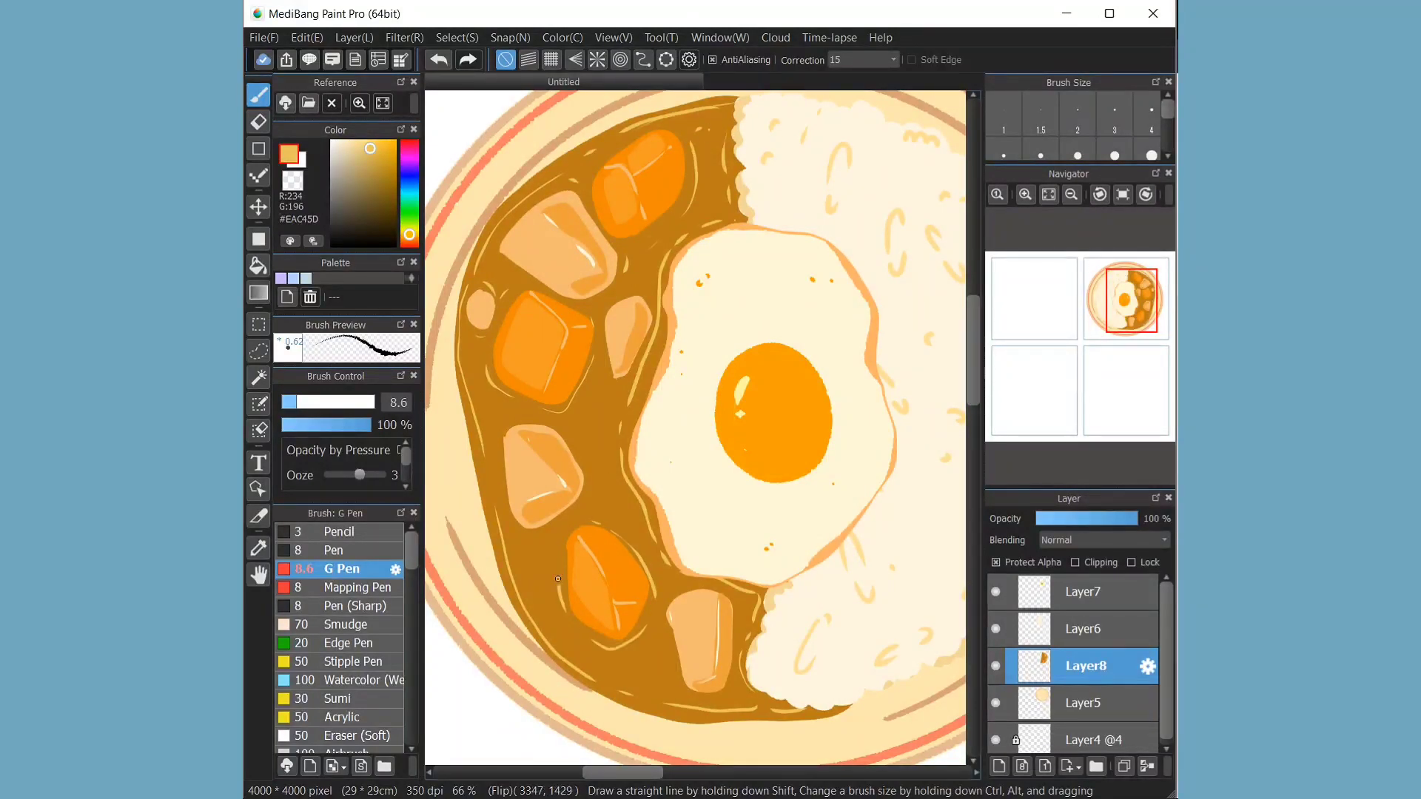
- On Layer5, paint cream #FFF5E0 highlight strokes on the curry plate's rim
click(1084, 703)
scroll(695, 444, down, 3)
scroll(695, 444, up, 3)
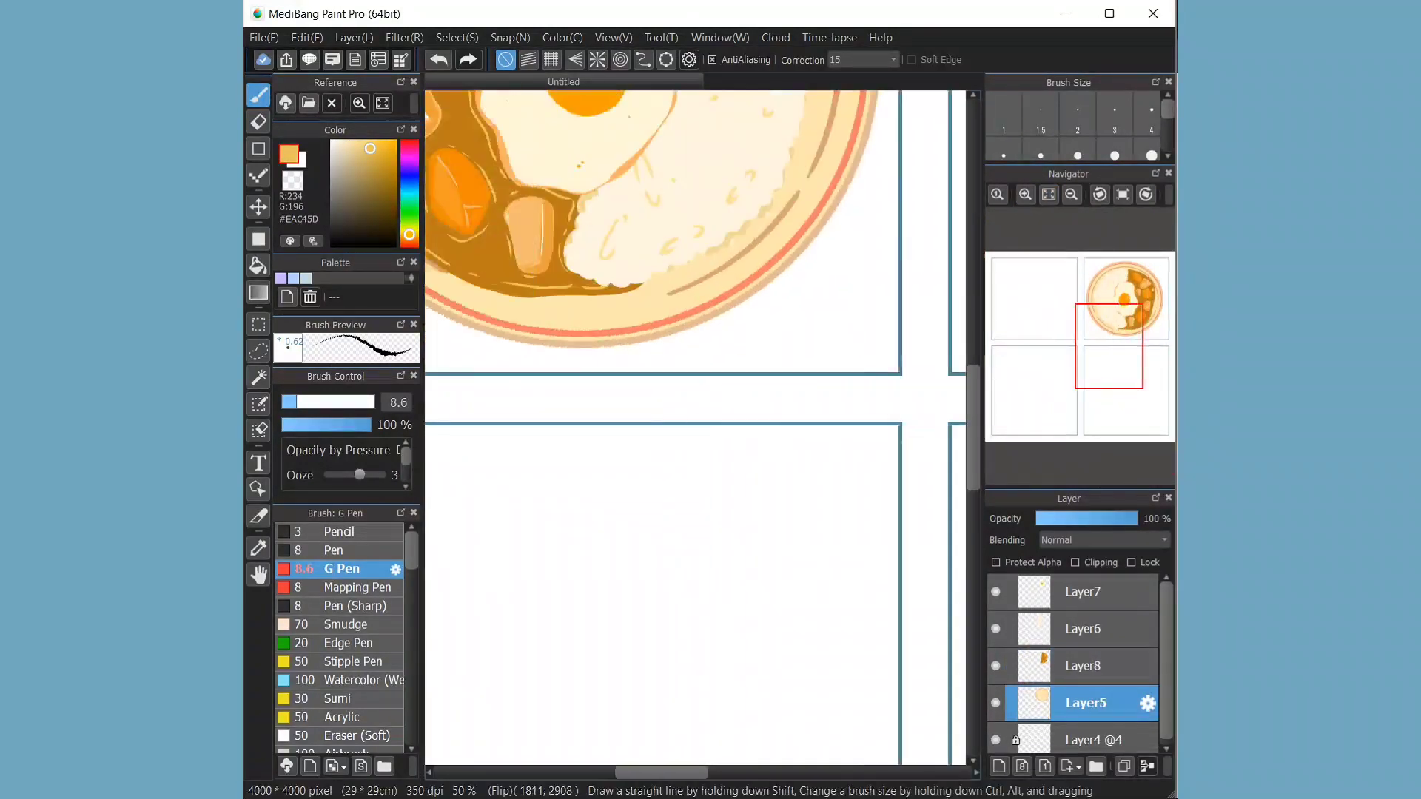
alt+click(614, 459)
drag(666, 444, 794, 449)
drag(546, 404, 558, 439)
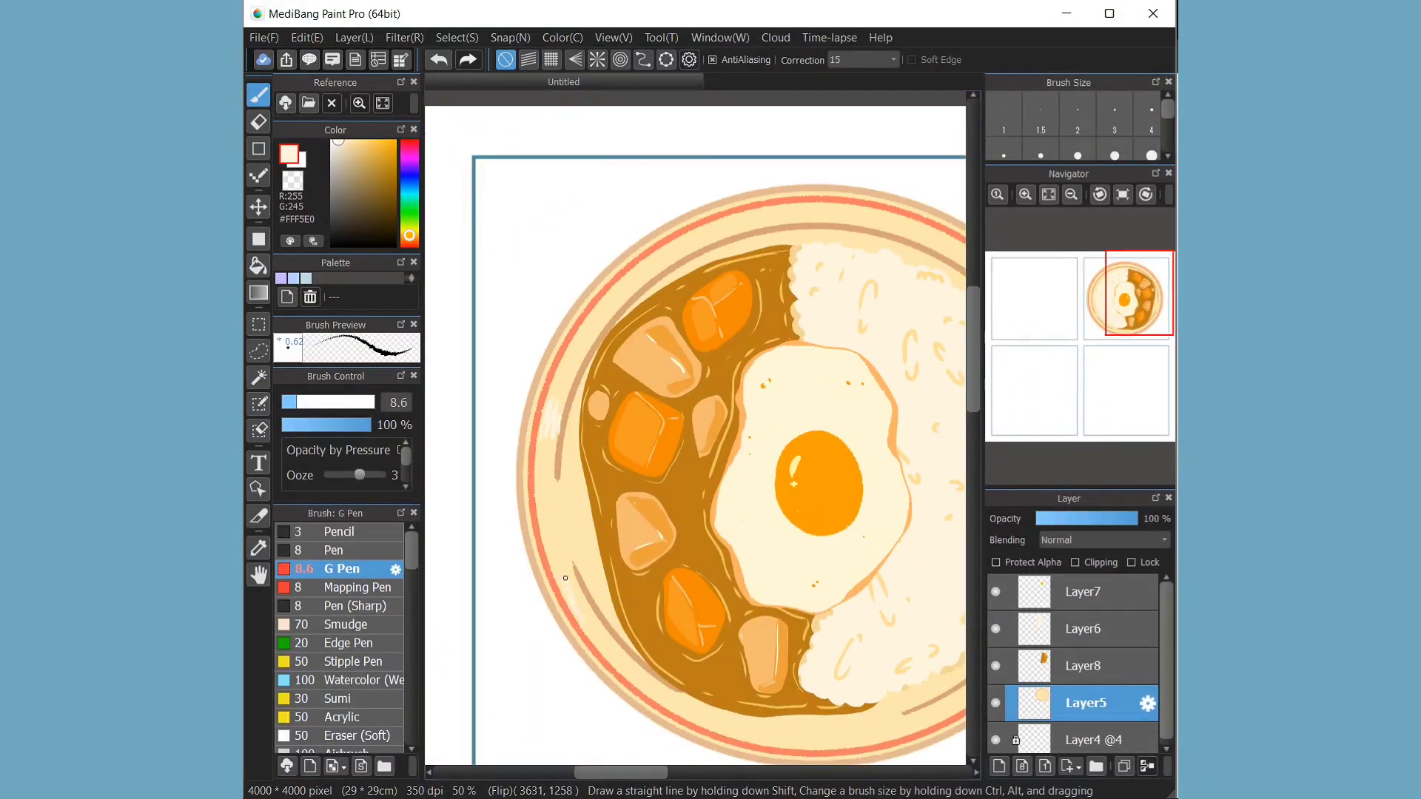
- On a new layer, fill a circular plate base with pale yellow #FFE7B0 in the empty panel beside the curry
scroll(731, 725, down, 3)
key(ctrl+shift+n)
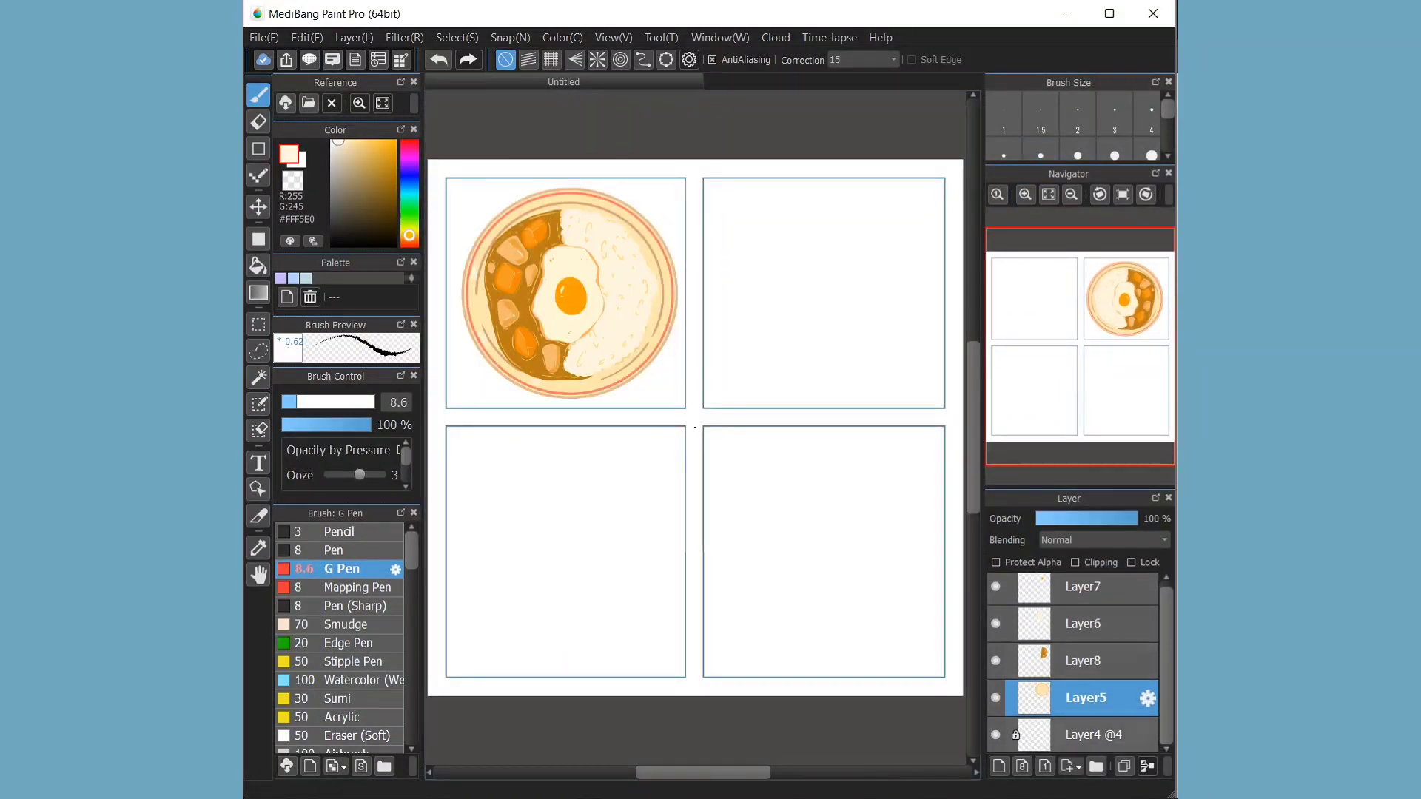
scroll(1073, 658, down, 1)
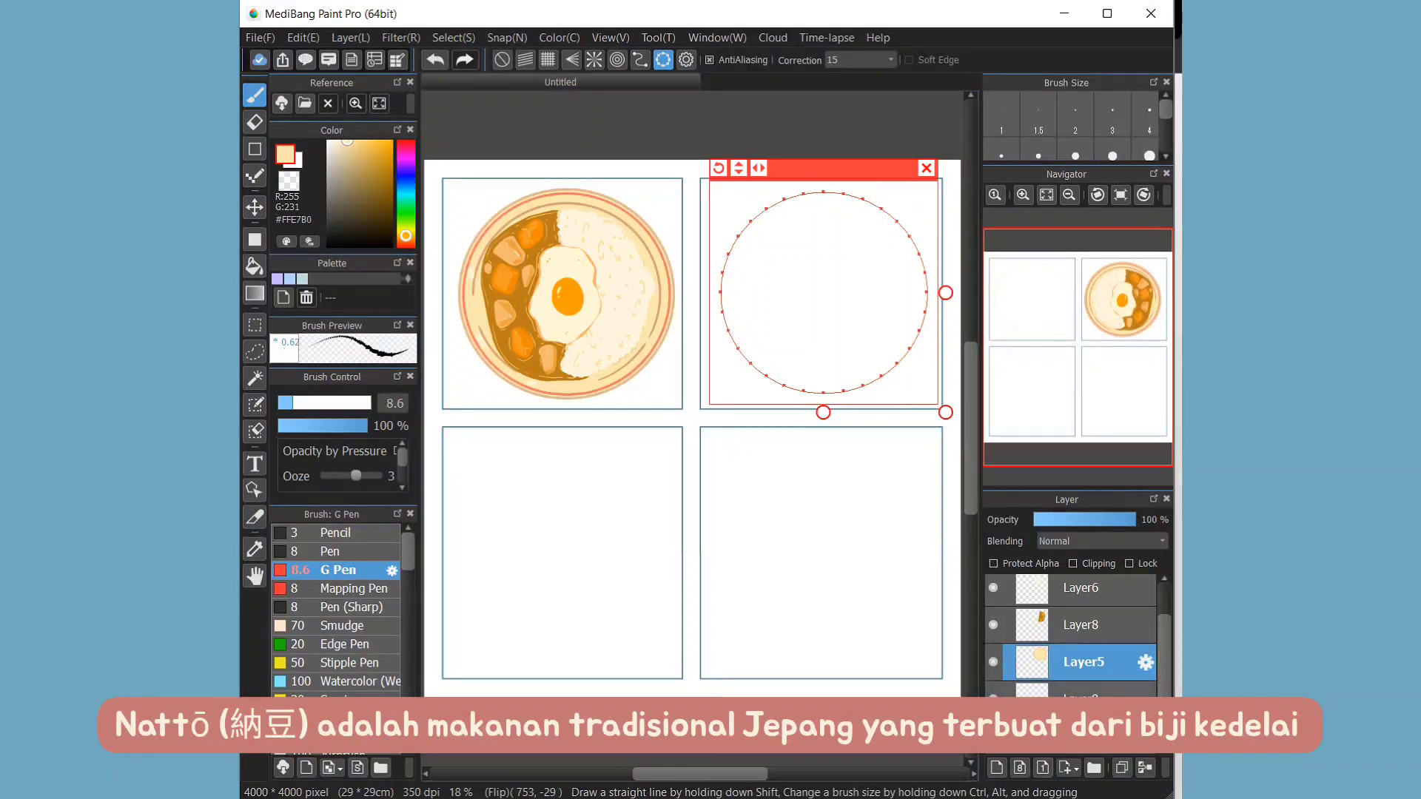
click(1080, 696)
key(g)
click(782, 237)
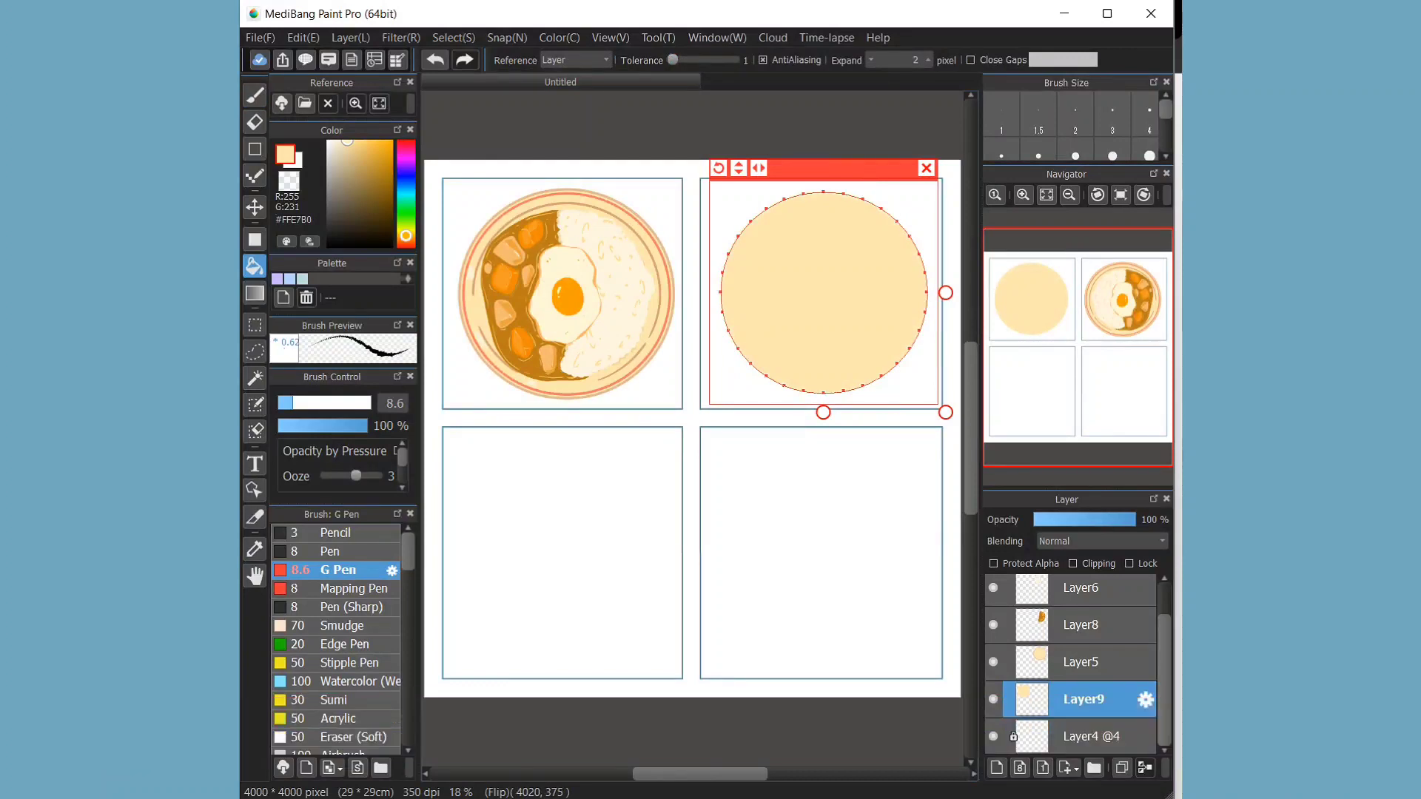
- Trace the new plate's rim with an outer #FFB269 ring at brush size 45 and an inner #E08F43 ring at size 26
click(365, 141)
key(b)
scroll(702, 291, up, 3)
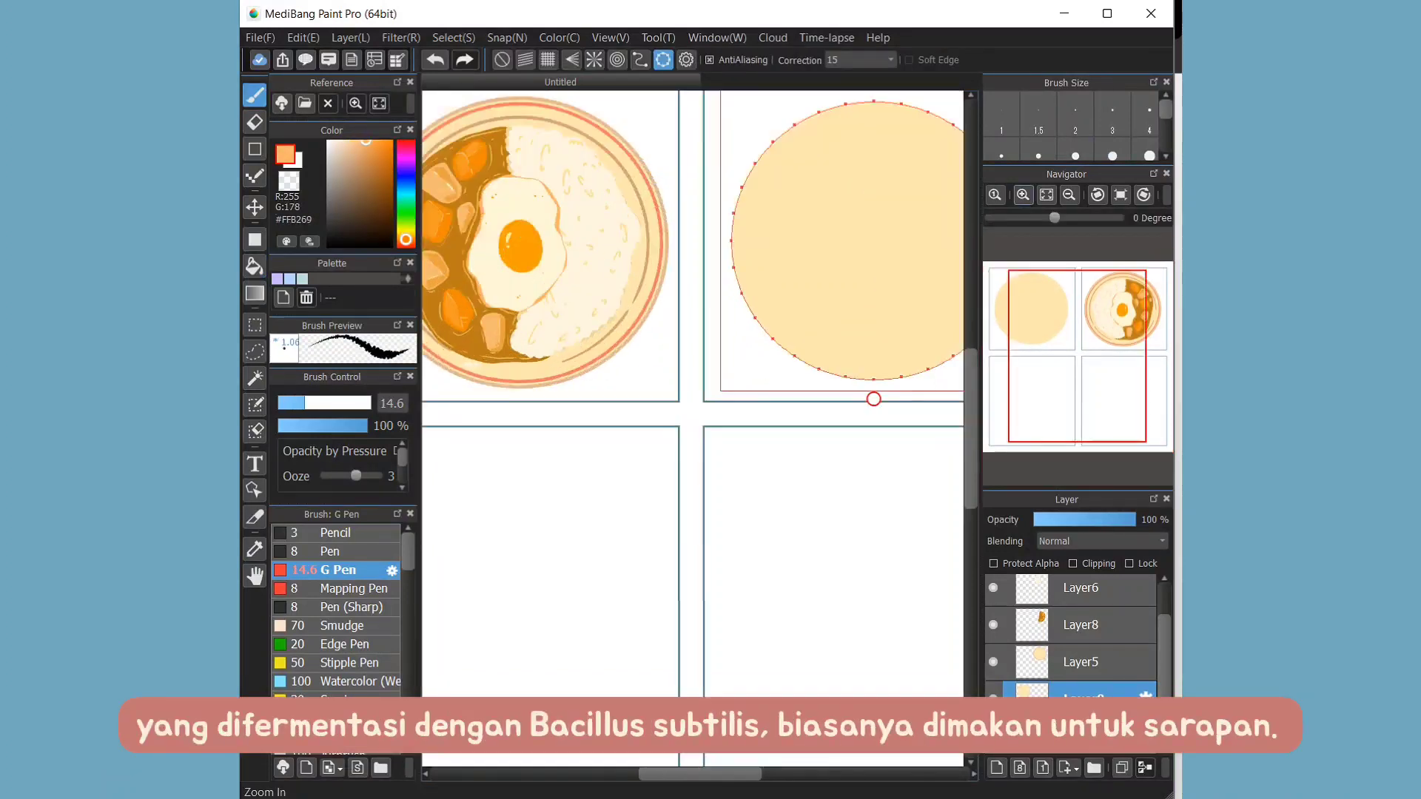
drag(774, 274, 631, 307)
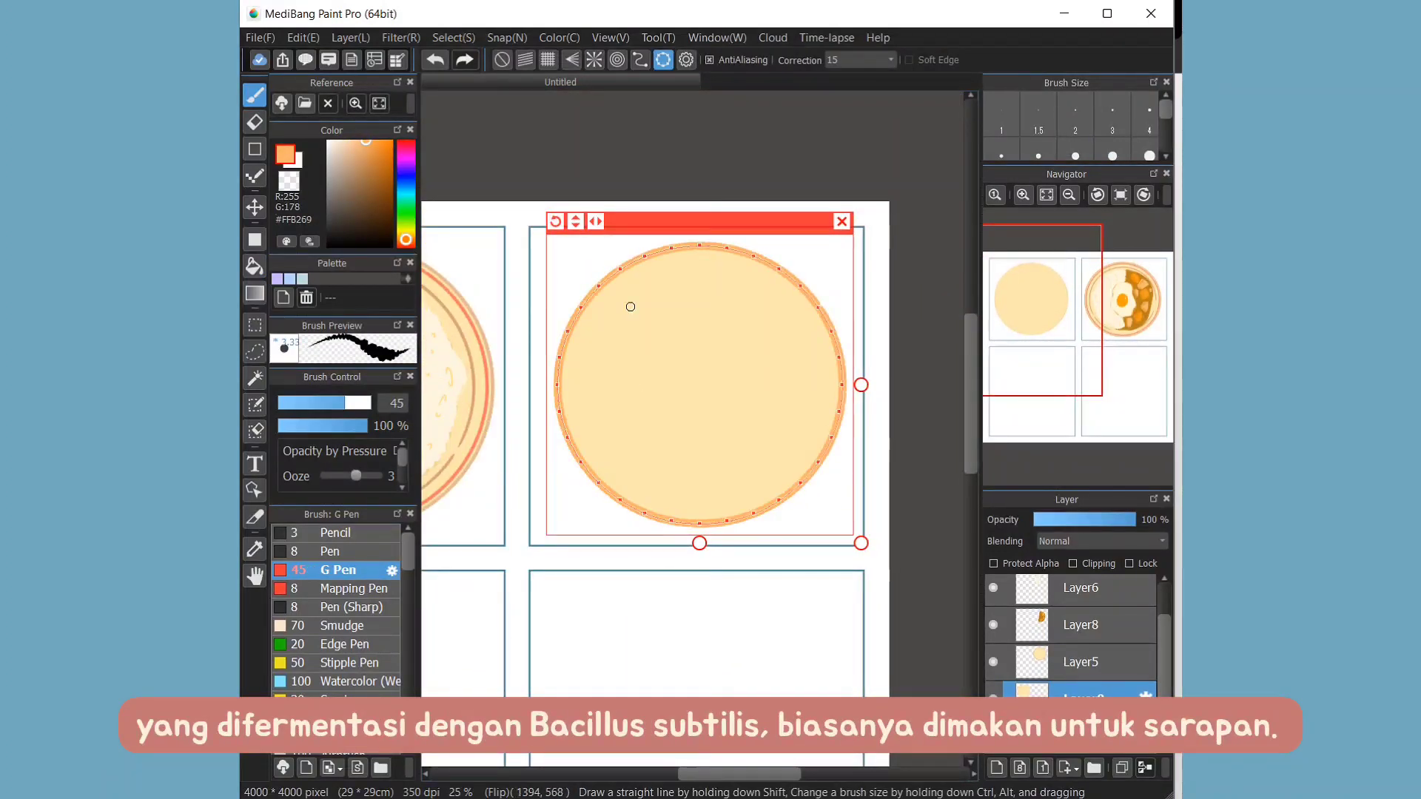
click(373, 152)
drag(442, 407, 441, 381)
click(502, 59)
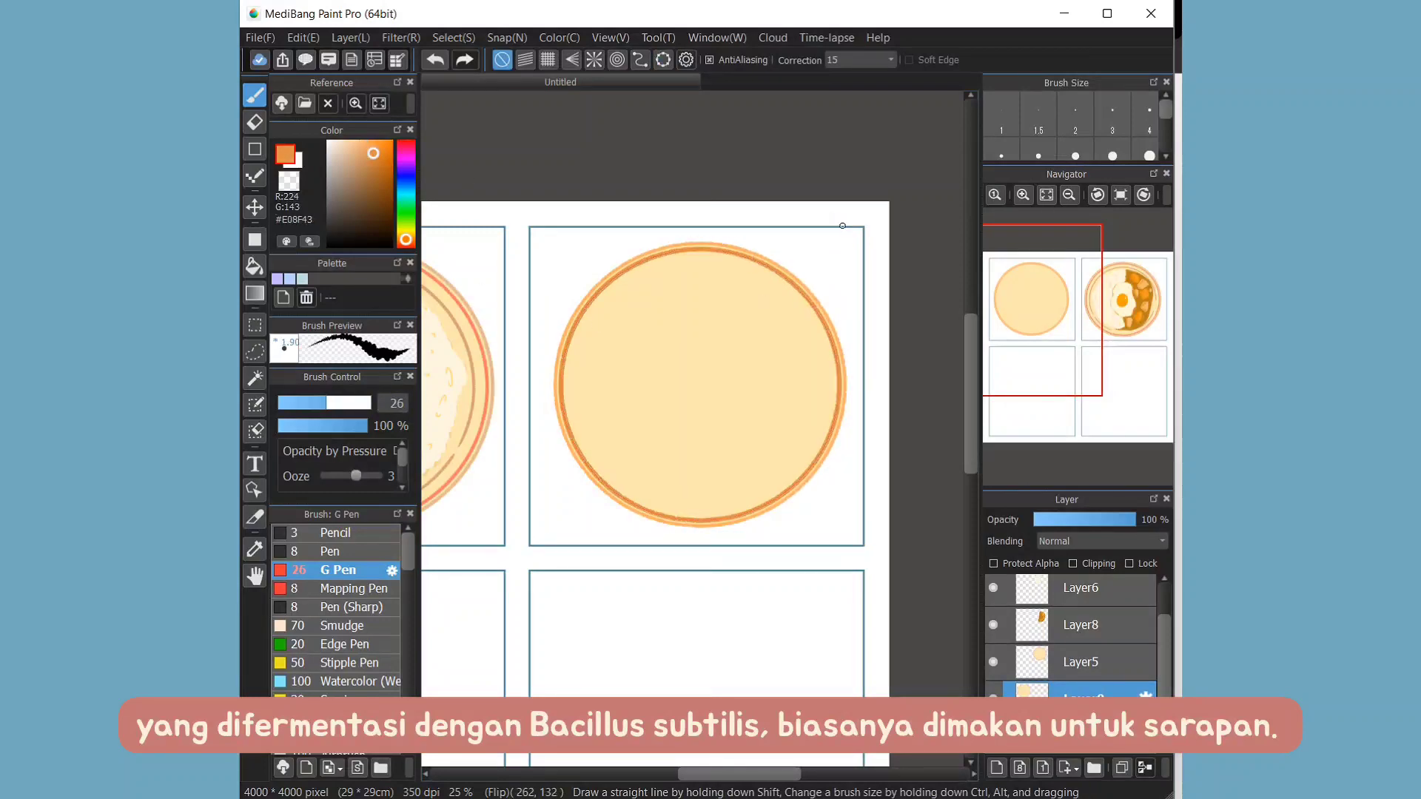
- Outline a bumpy rice mound in cream #FFF5E0 at brush size 26 on the new plate and fill it
click(334, 142)
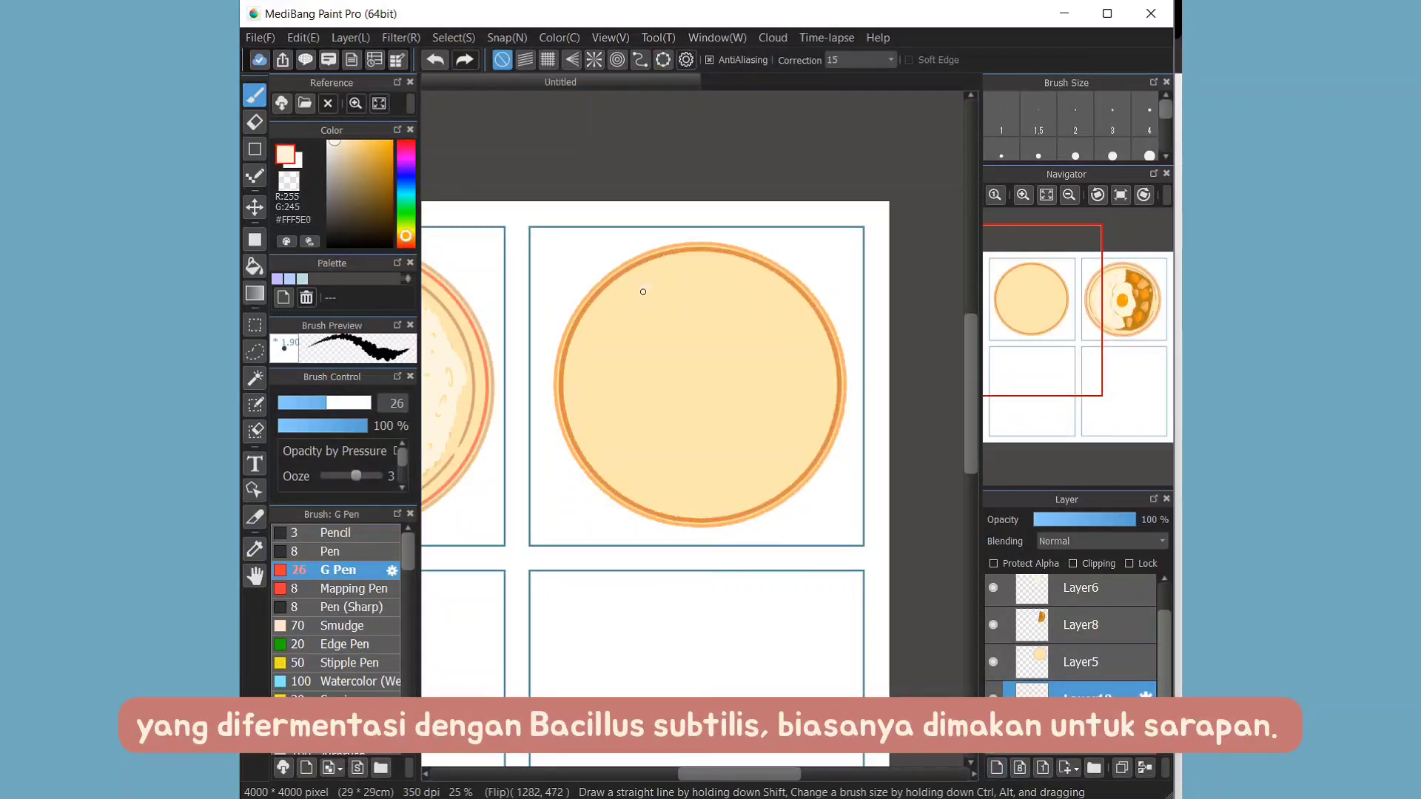
mouse_move(648, 287)
mouse_down()
mouse_move(595, 396)
mouse_move(611, 444)
mouse_up()
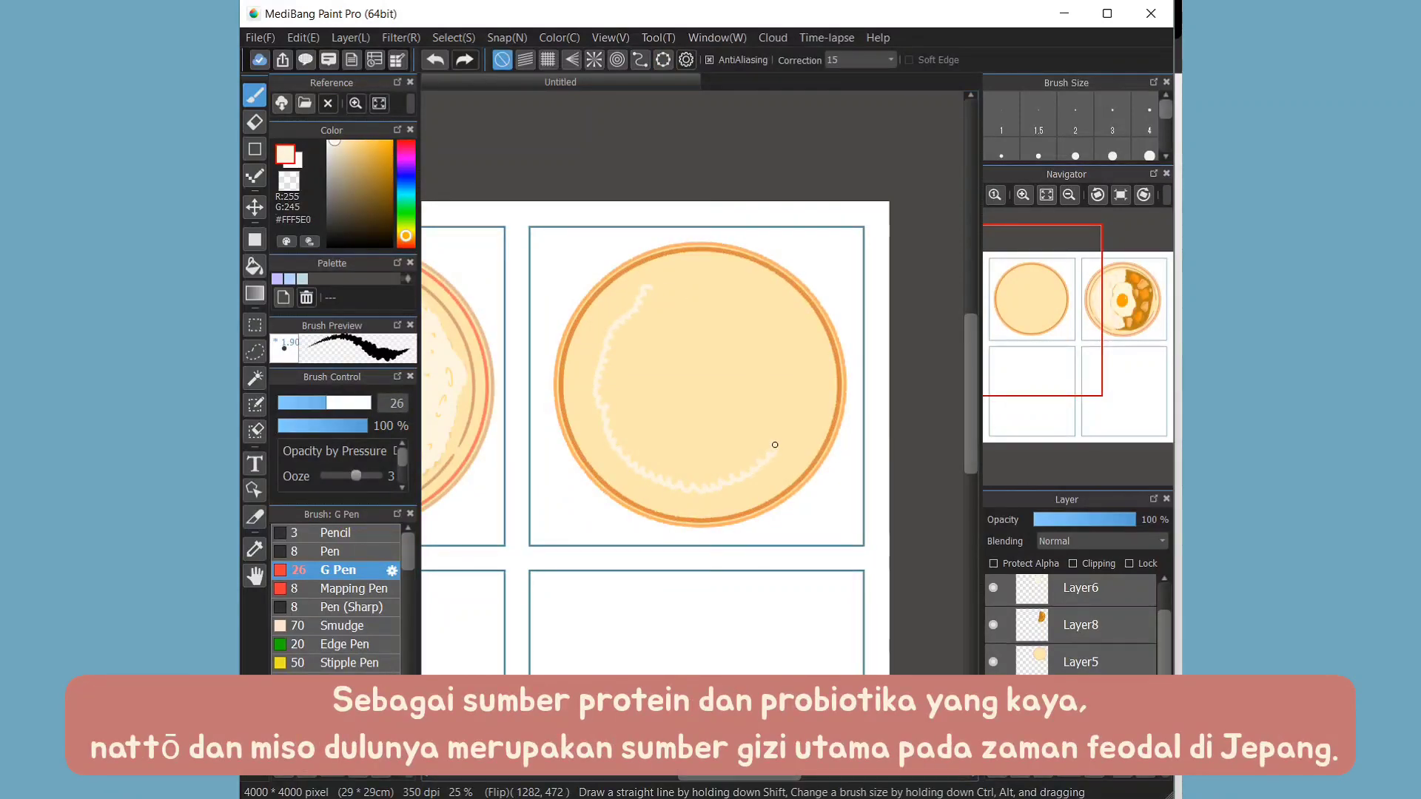
drag(656, 286, 652, 287)
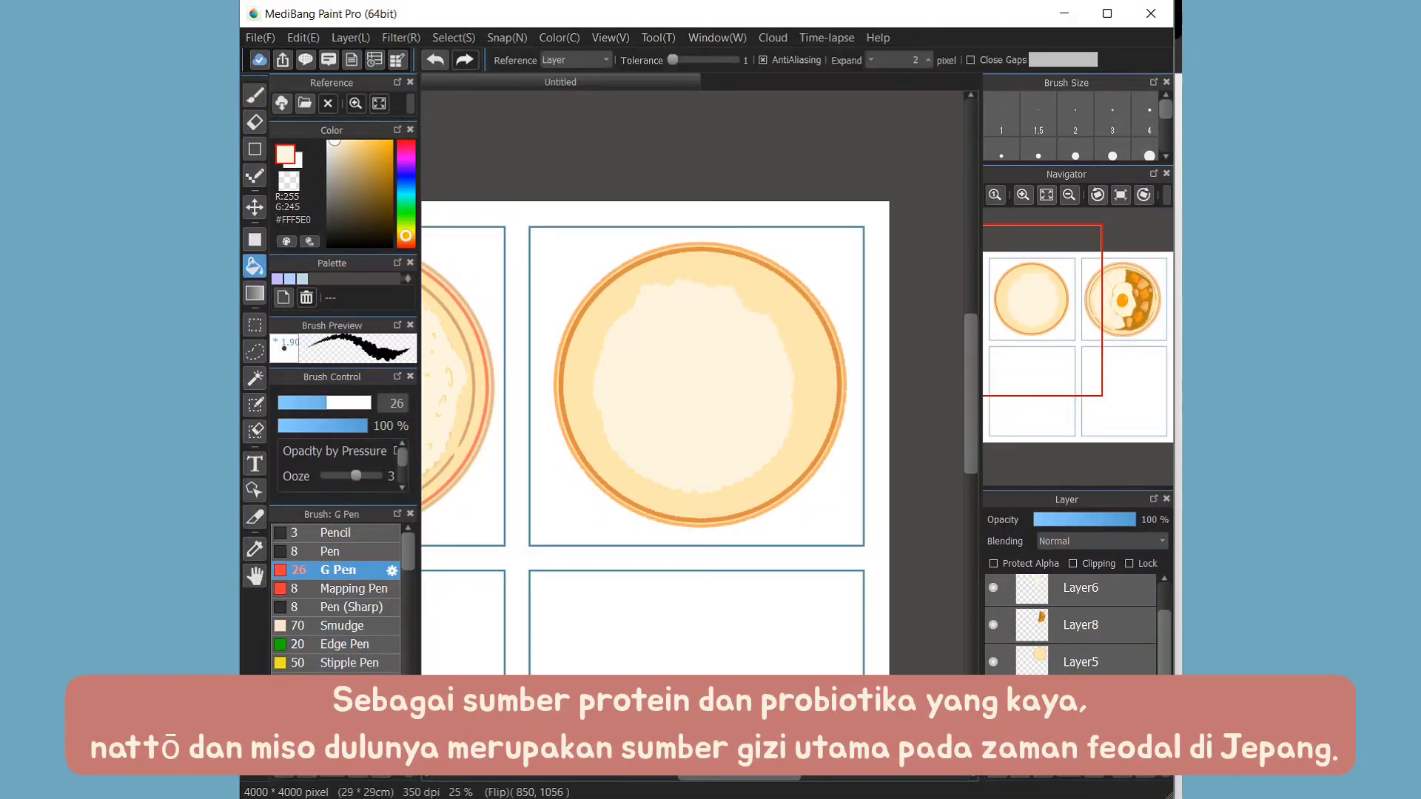
- Protect the rice layer's alpha and shade the mound's bumpy edge with #FFD29F at brush size 26
key(ctrl+plus)
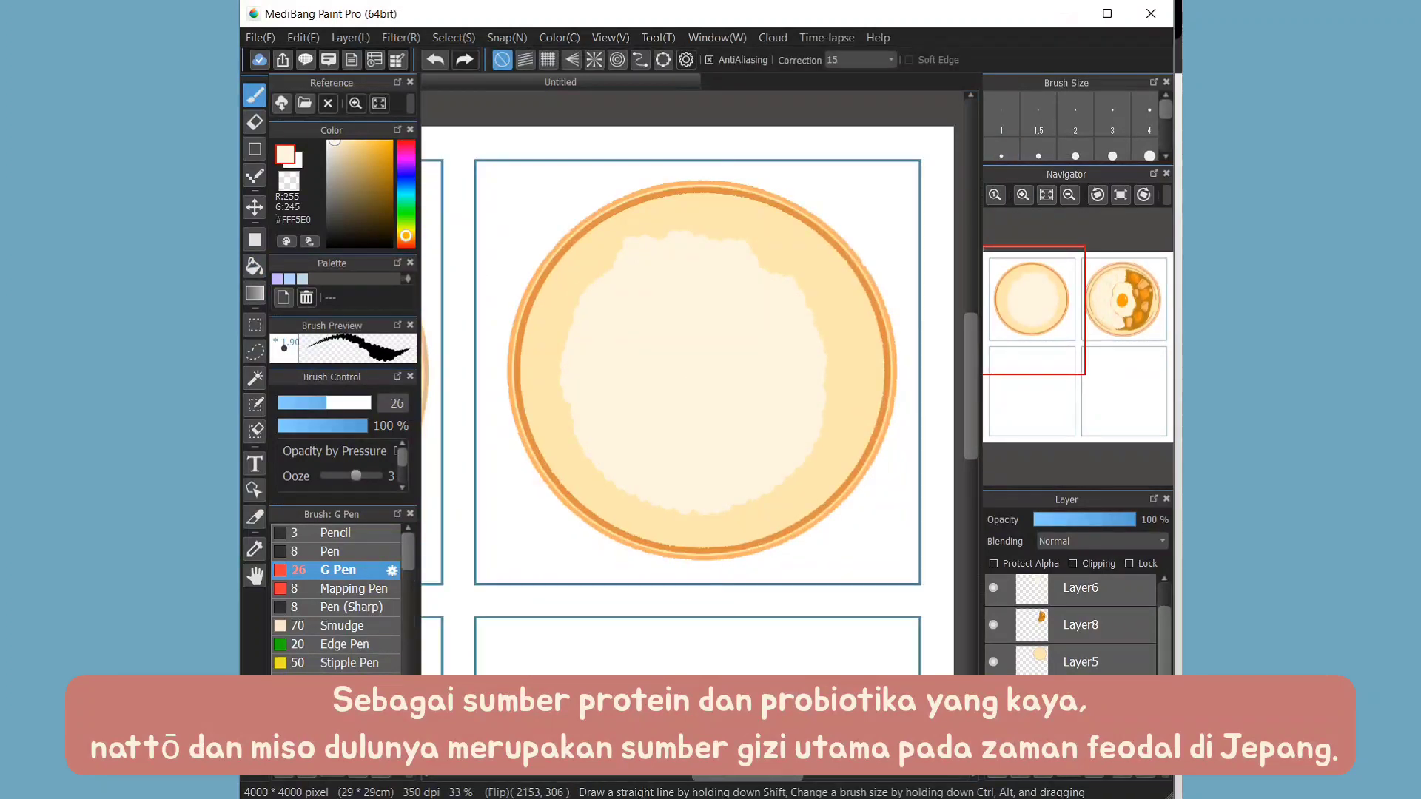
alt+click(740, 200)
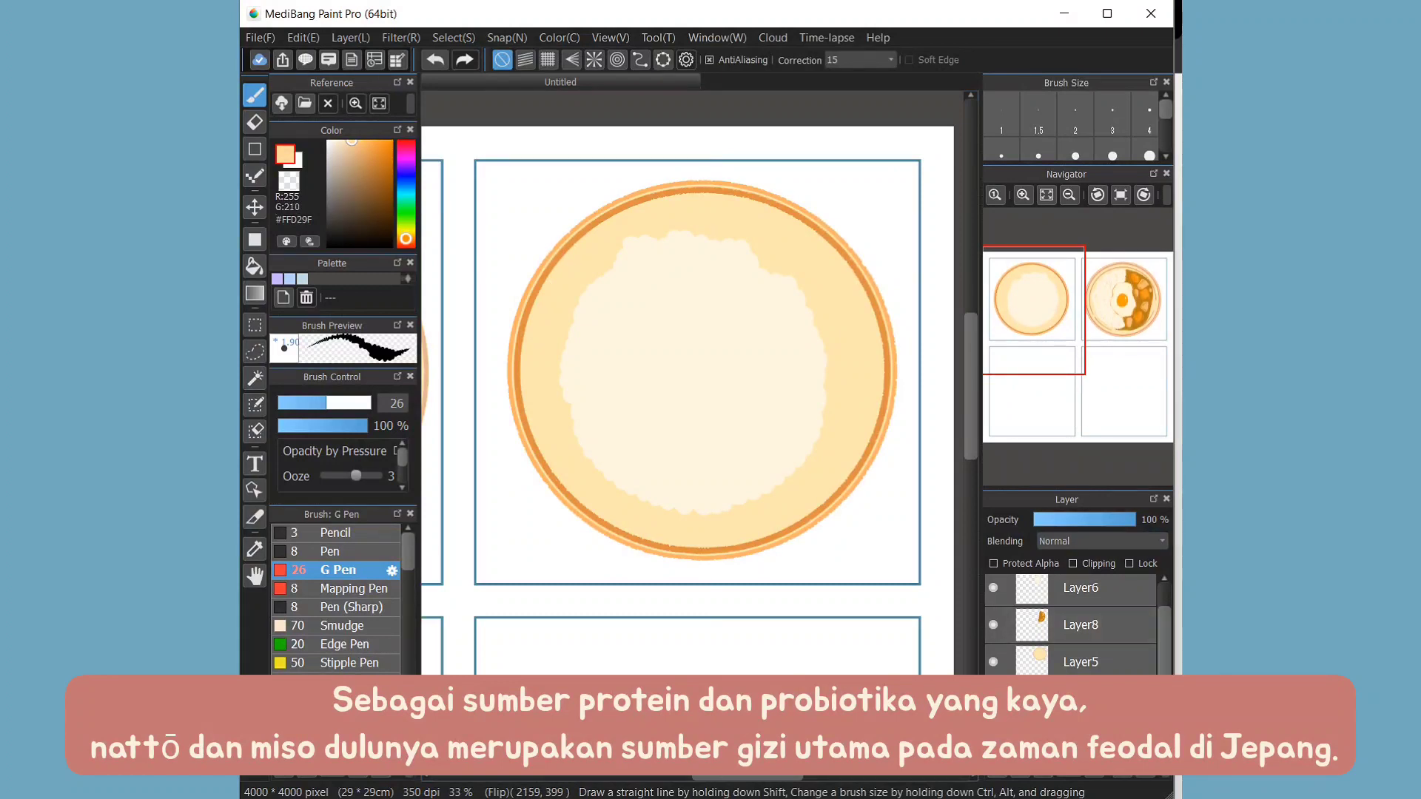
click(993, 564)
drag(788, 480, 817, 428)
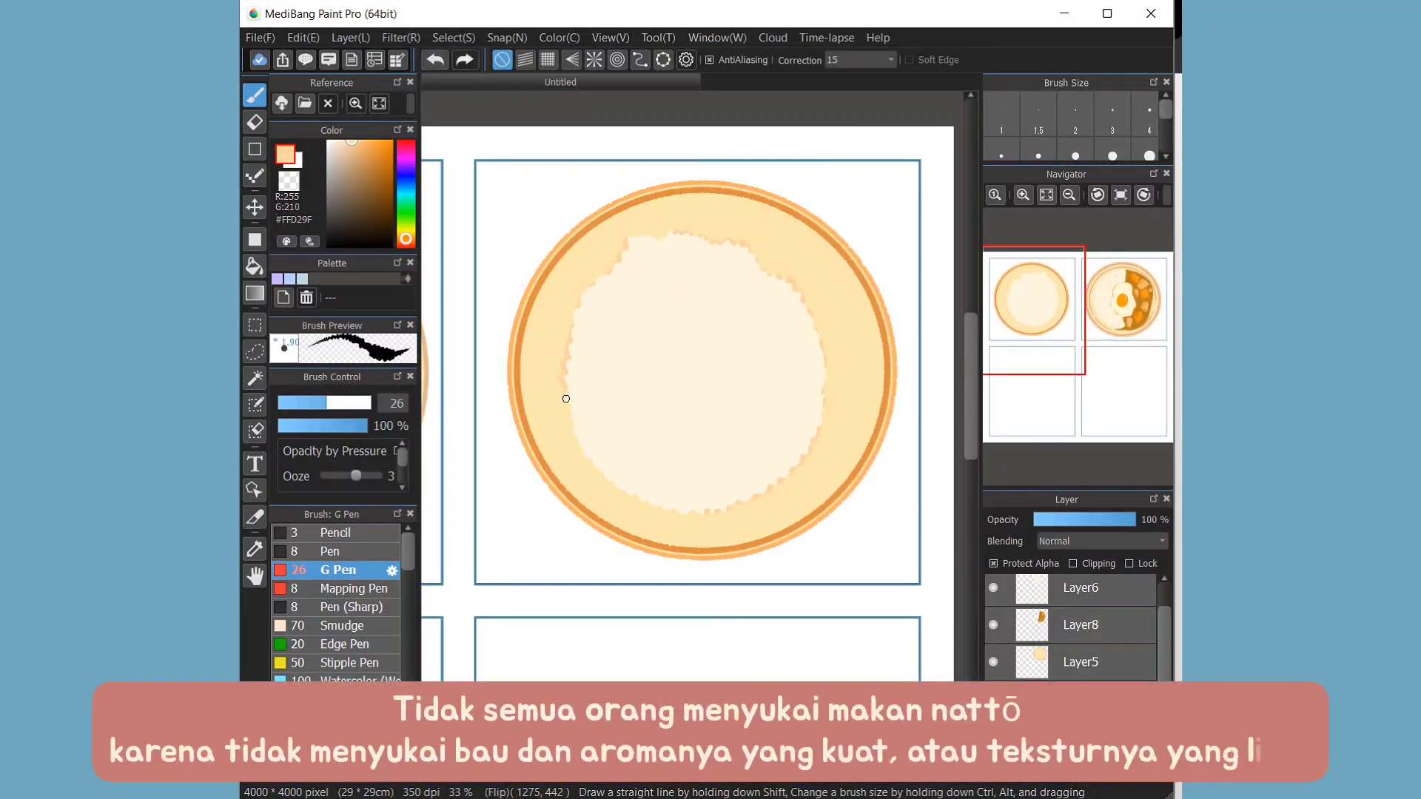
drag(565, 402, 585, 462)
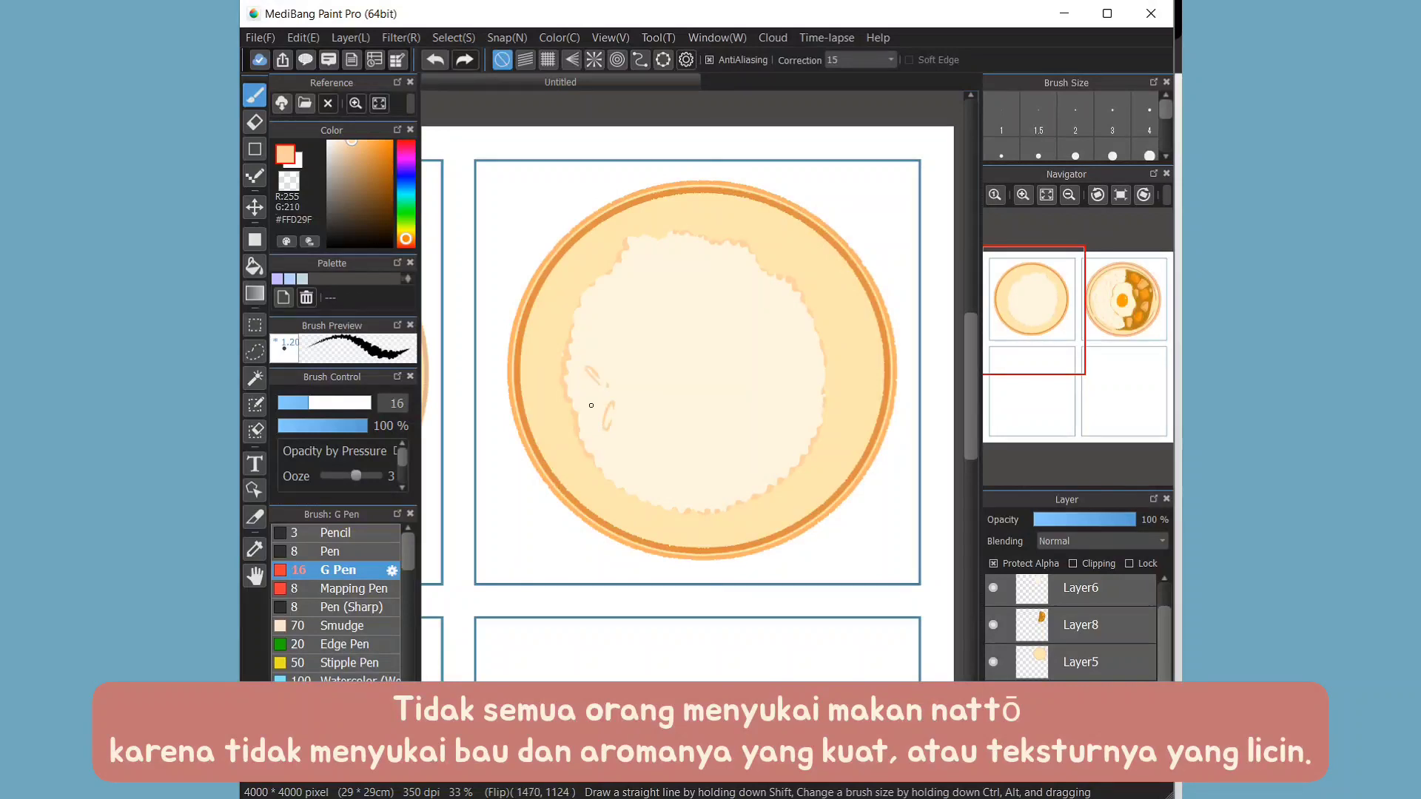
- Draw scattered rice grain outlines and small flecks across the mound in #FFD29F at brush size 16
drag(754, 461, 736, 476)
drag(790, 322, 797, 348)
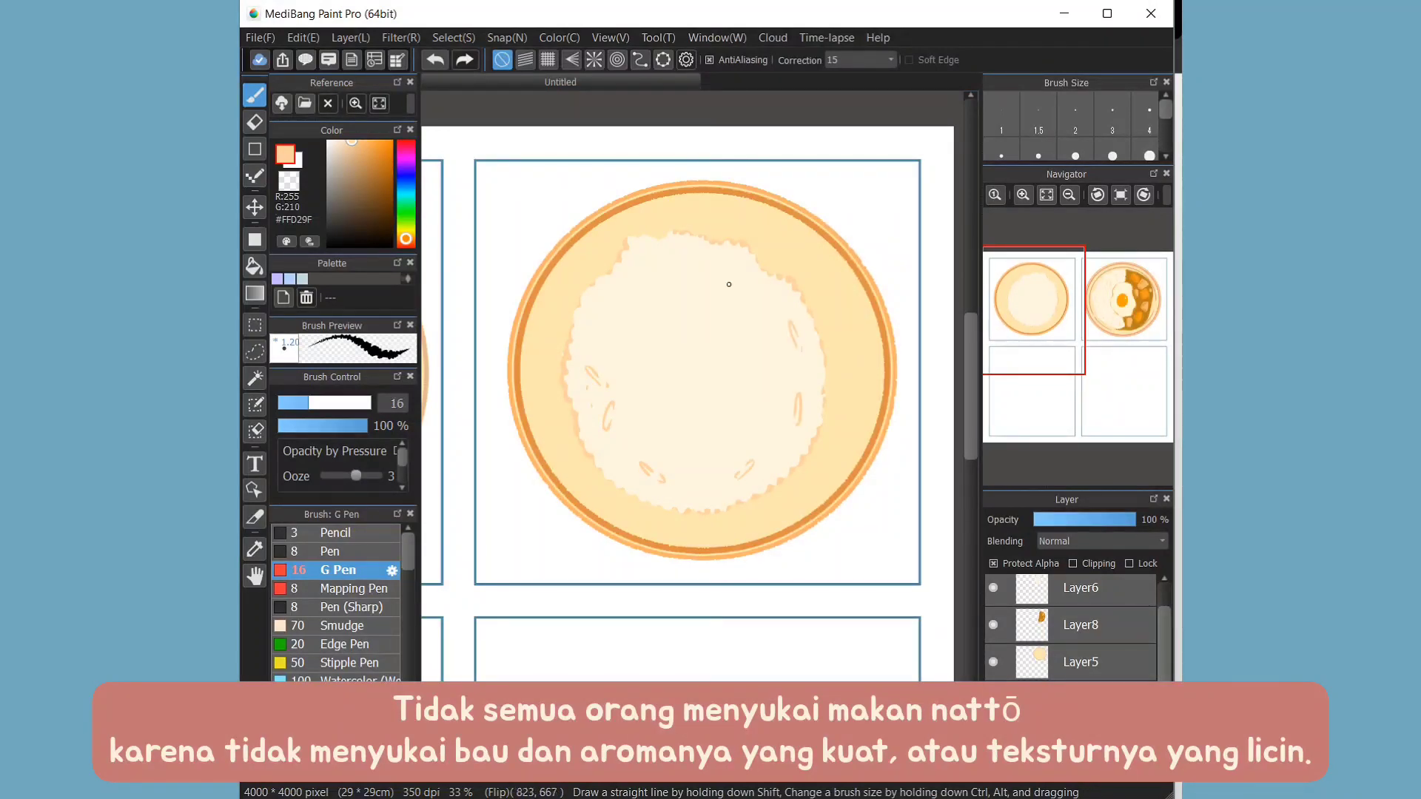
drag(670, 254, 685, 268)
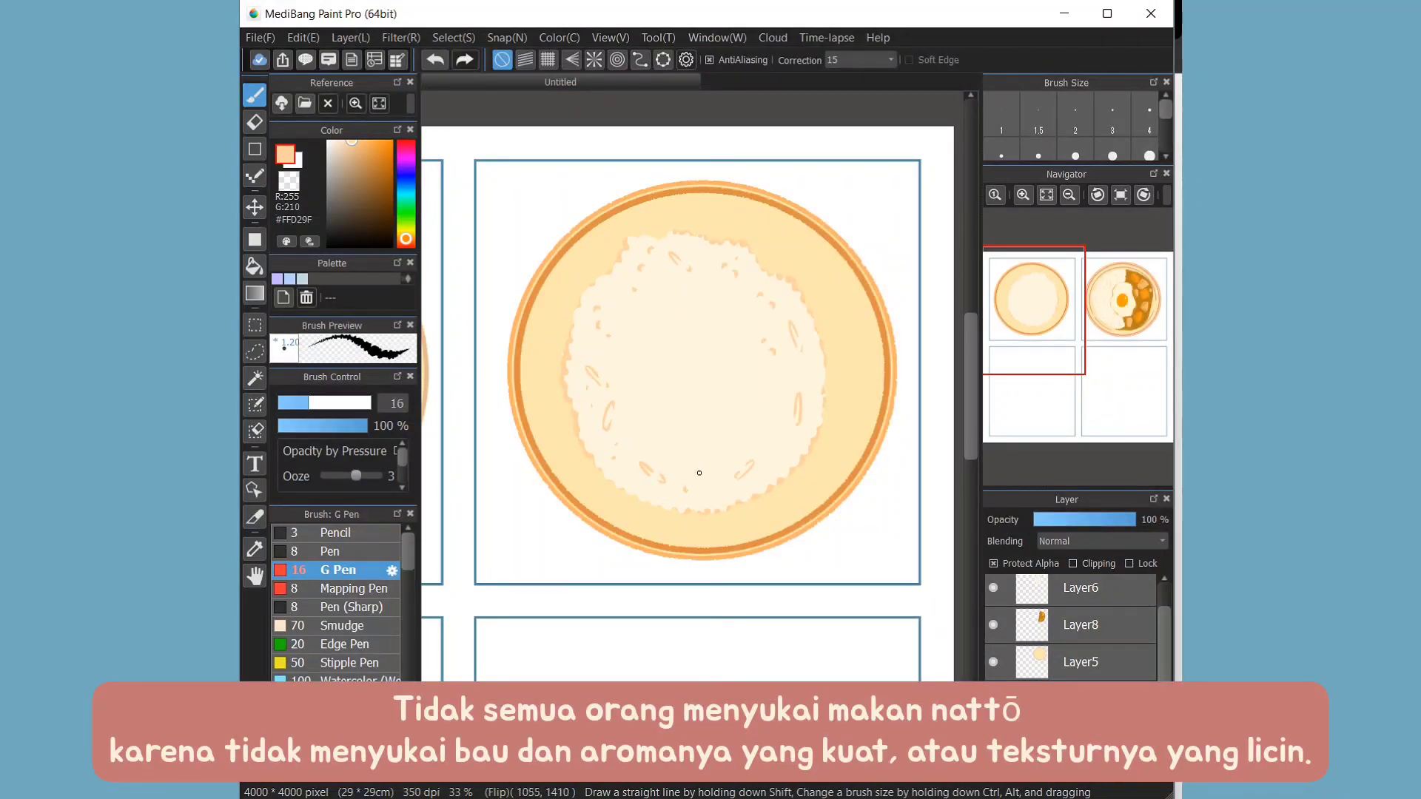
- Outline a bumpy natto mound in #F7B752 at brush size 16 in the middle of the rice and fill it
alt+click(762, 435)
click(378, 148)
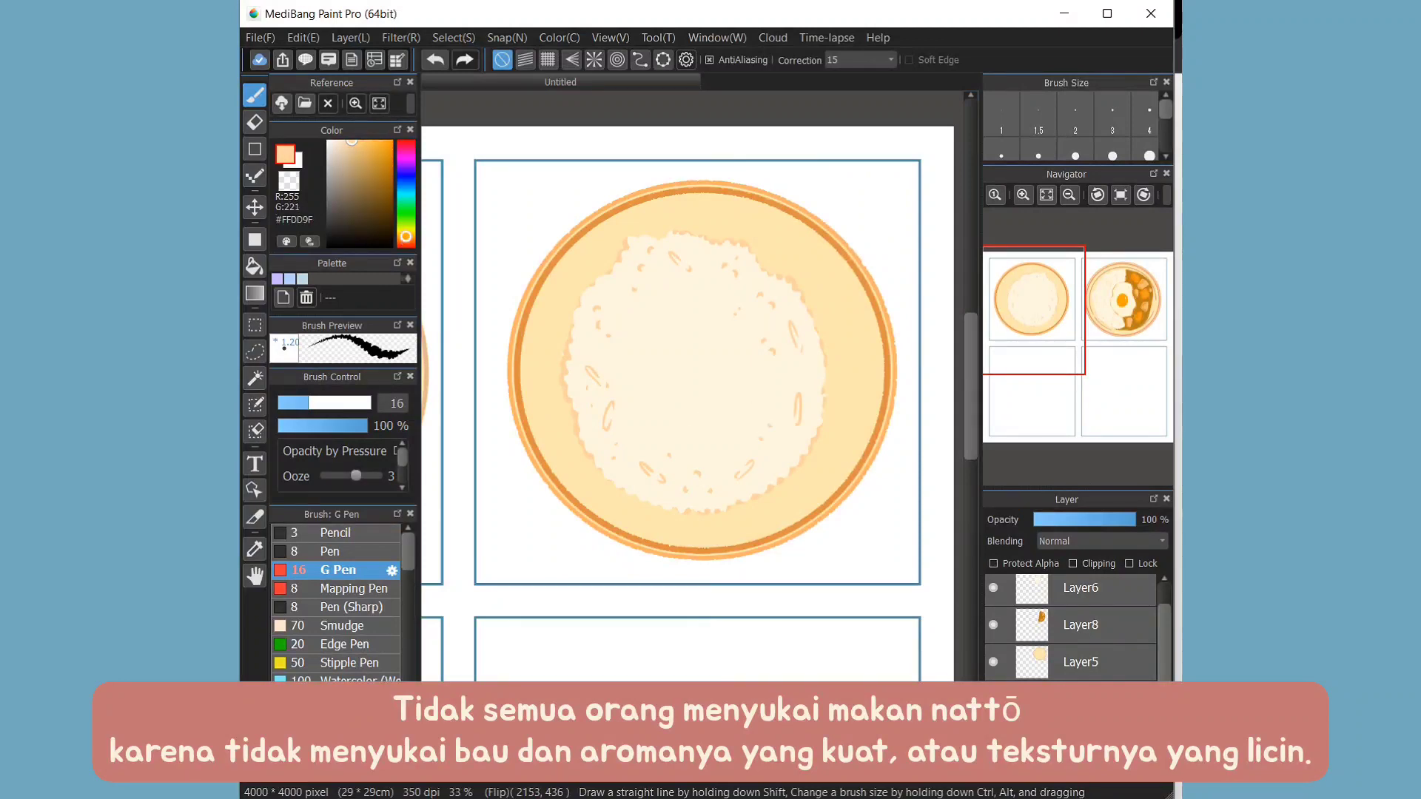
scroll(684, 267, up, 1)
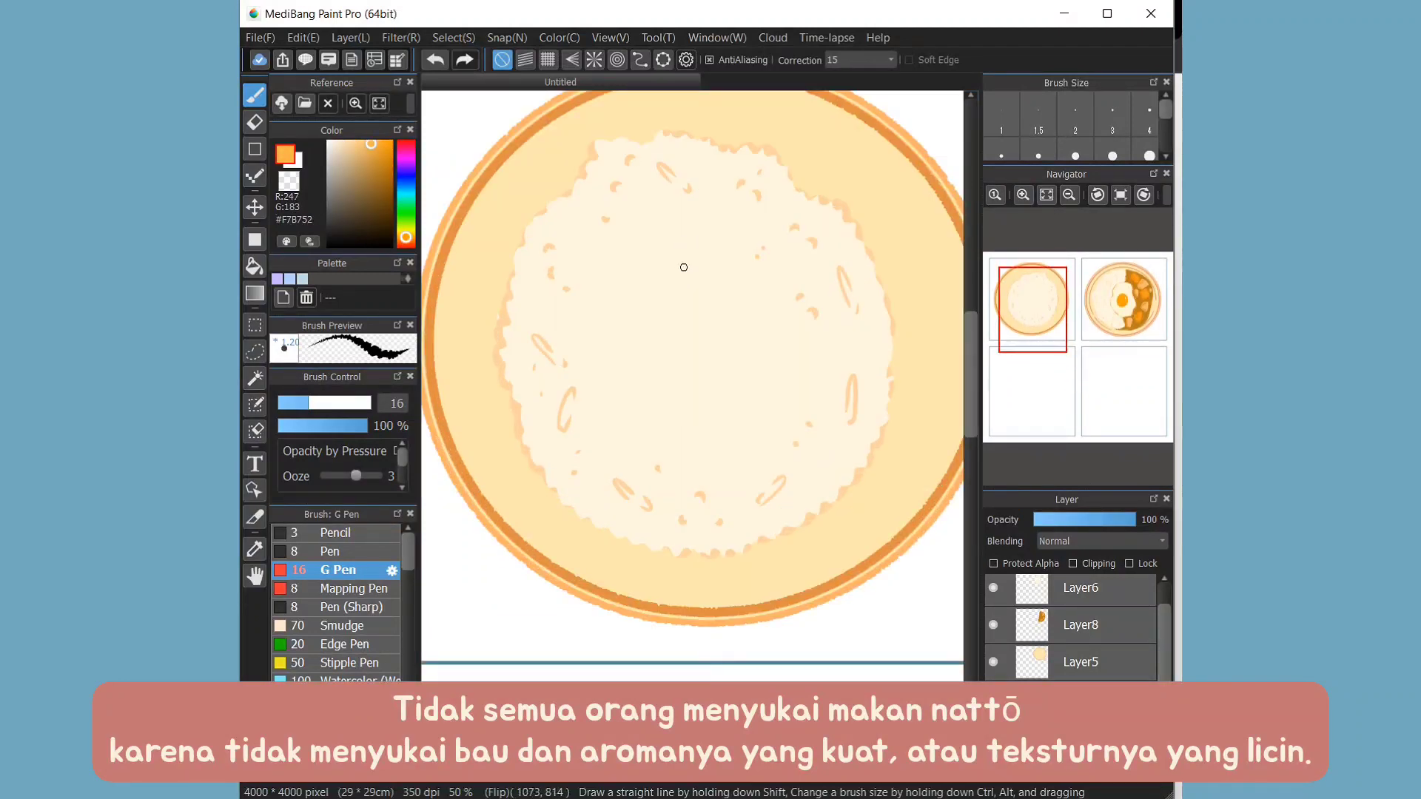
mouse_move(652, 271)
mouse_down()
mouse_move(613, 333)
mouse_move(628, 415)
mouse_up()
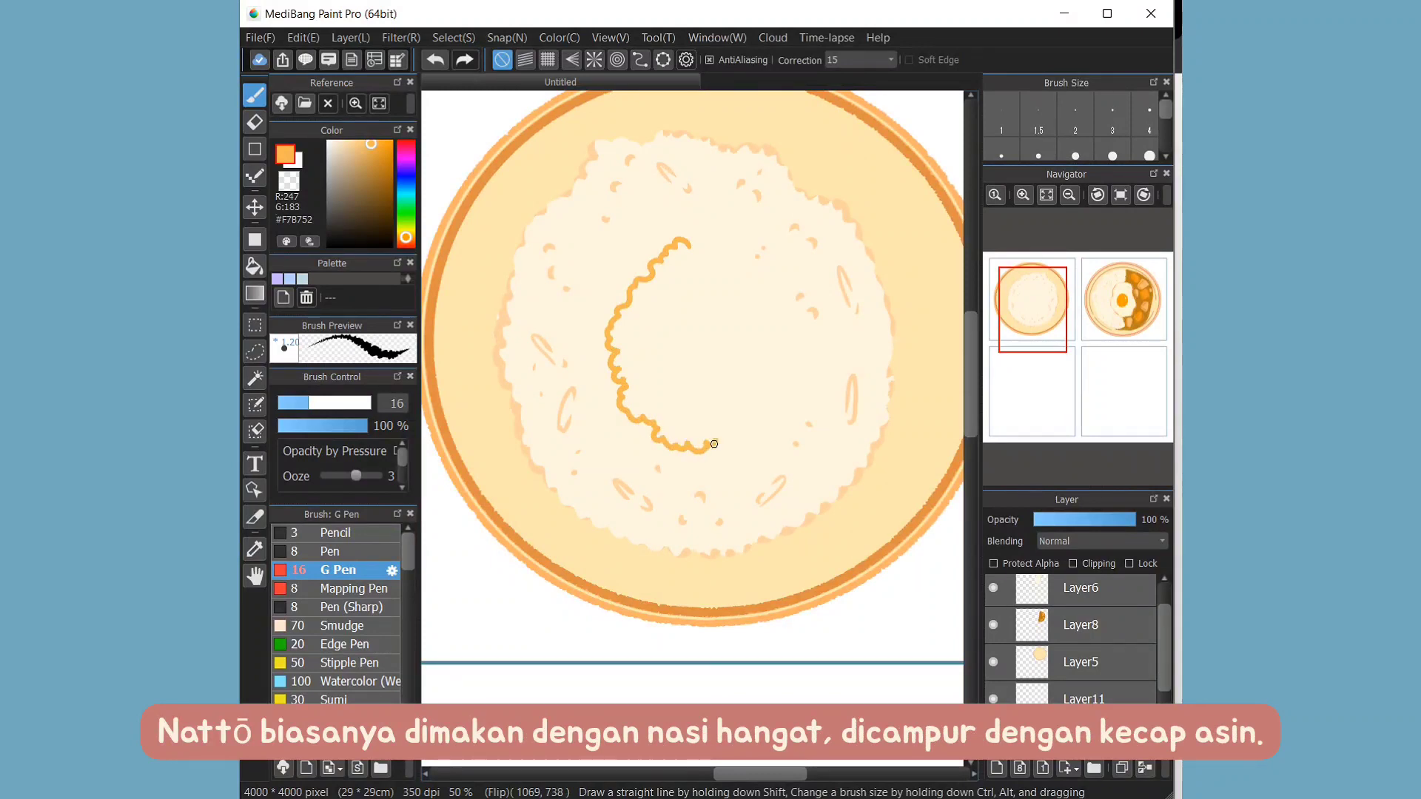
mouse_move(714, 444)
mouse_down()
mouse_move(777, 379)
mouse_move(766, 287)
mouse_move(690, 243)
mouse_up()
key(g)
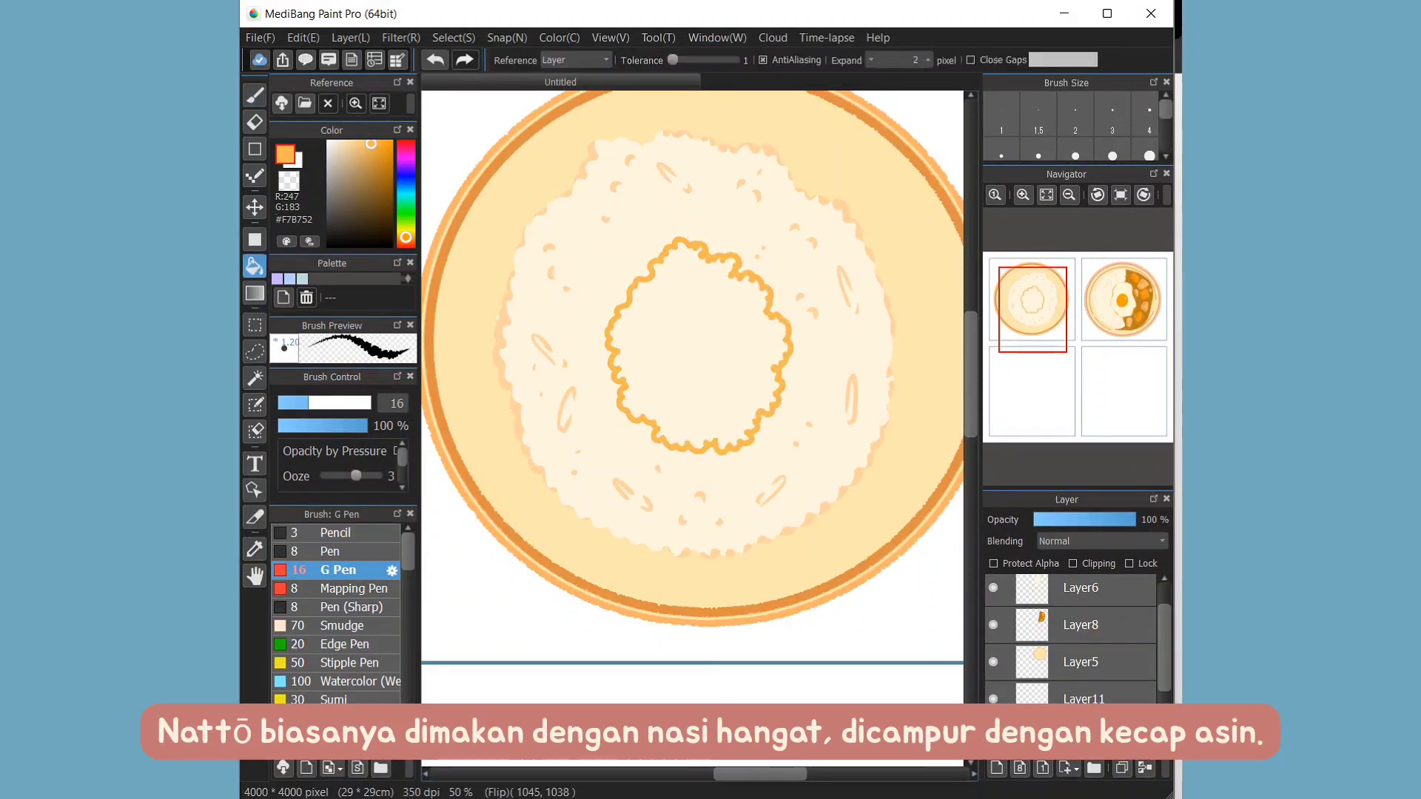
click(696, 348)
- Shade the natto mound's lower edge with dark orange #E3862D dabs at brush size 16
key(b)
click(379, 152)
scroll(597, 393, up, 1)
drag(595, 376, 597, 393)
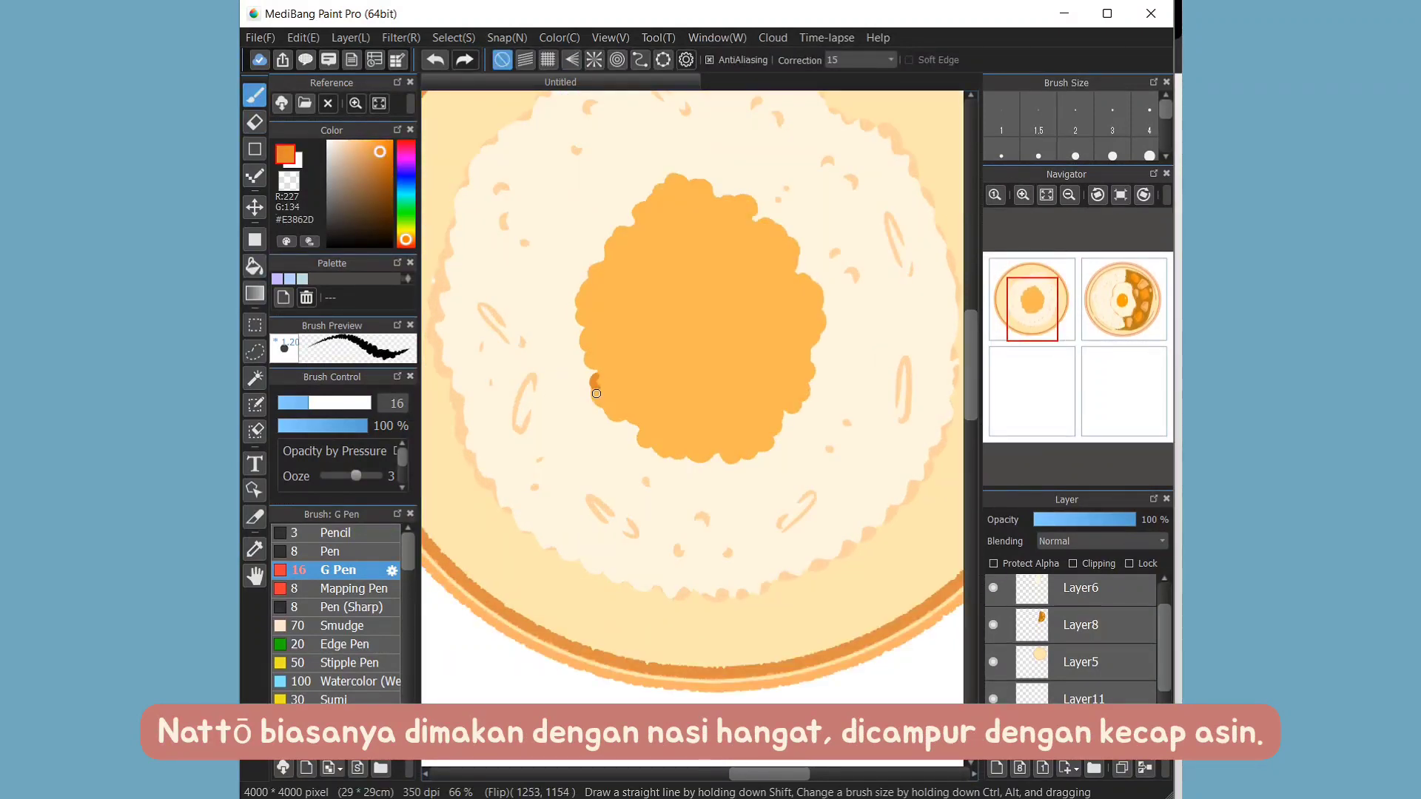
click(655, 442)
click(688, 448)
click(759, 446)
- Draw small curved bean outlines across the natto mound in #E3862D at brush size 7.4
mouse_move(763, 340)
mouse_down()
mouse_move(777, 329)
mouse_move(748, 311)
mouse_move(675, 341)
mouse_up()
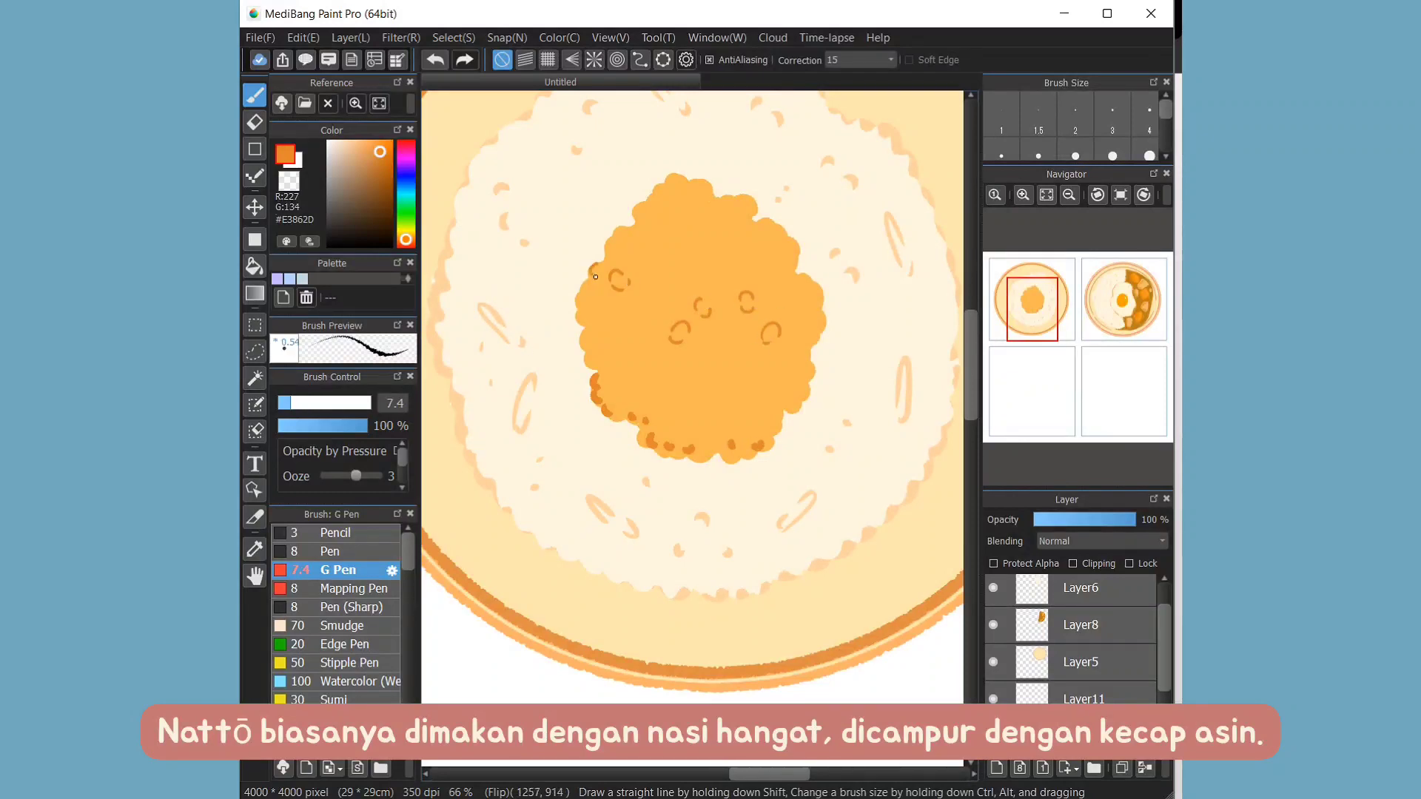
drag(722, 418, 673, 407)
drag(620, 343, 629, 361)
drag(654, 293, 657, 307)
drag(749, 247, 717, 258)
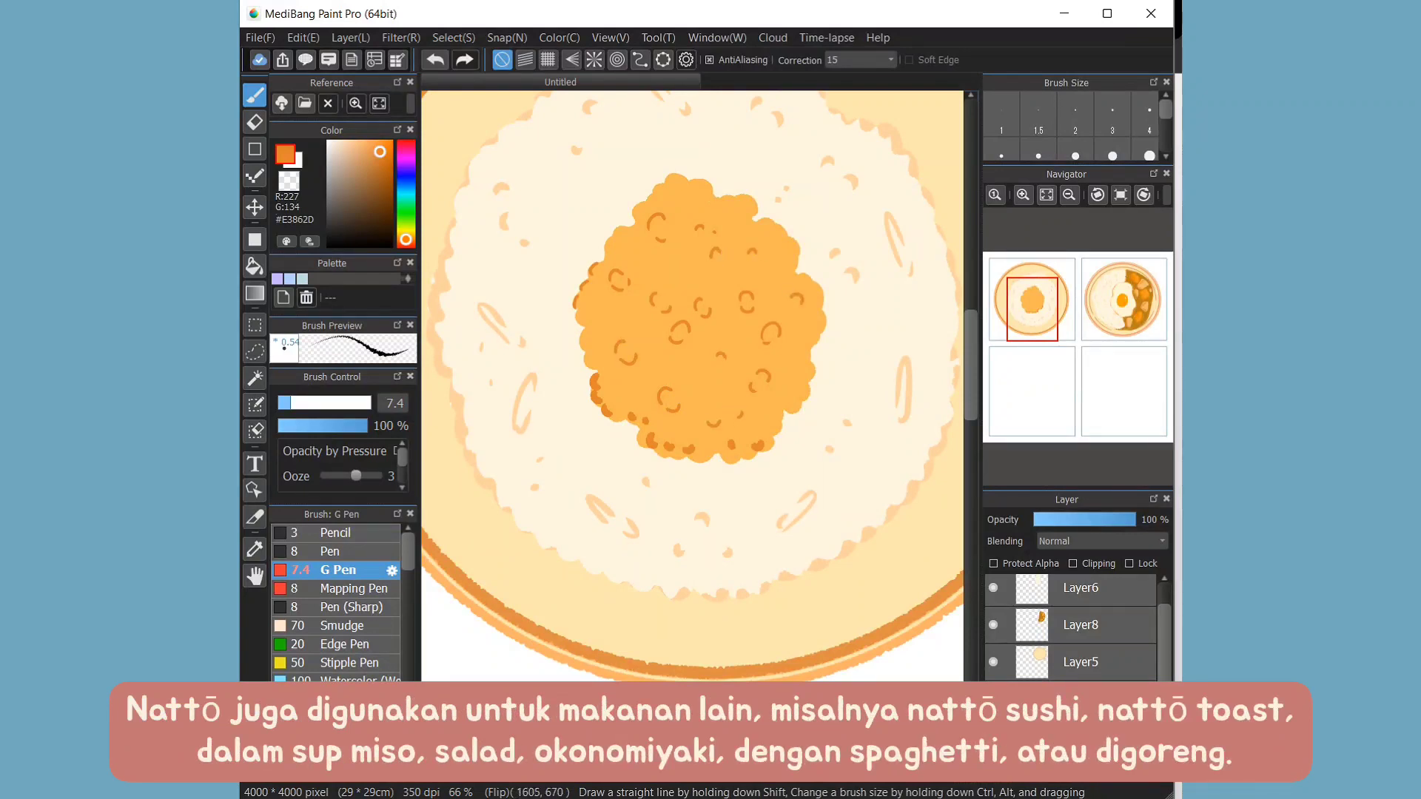
- Dab light orange #FFD086 bean highlights across the natto mound at brush size 22
click(358, 141)
click(320, 403)
click(625, 351)
click(625, 307)
click(598, 311)
click(653, 336)
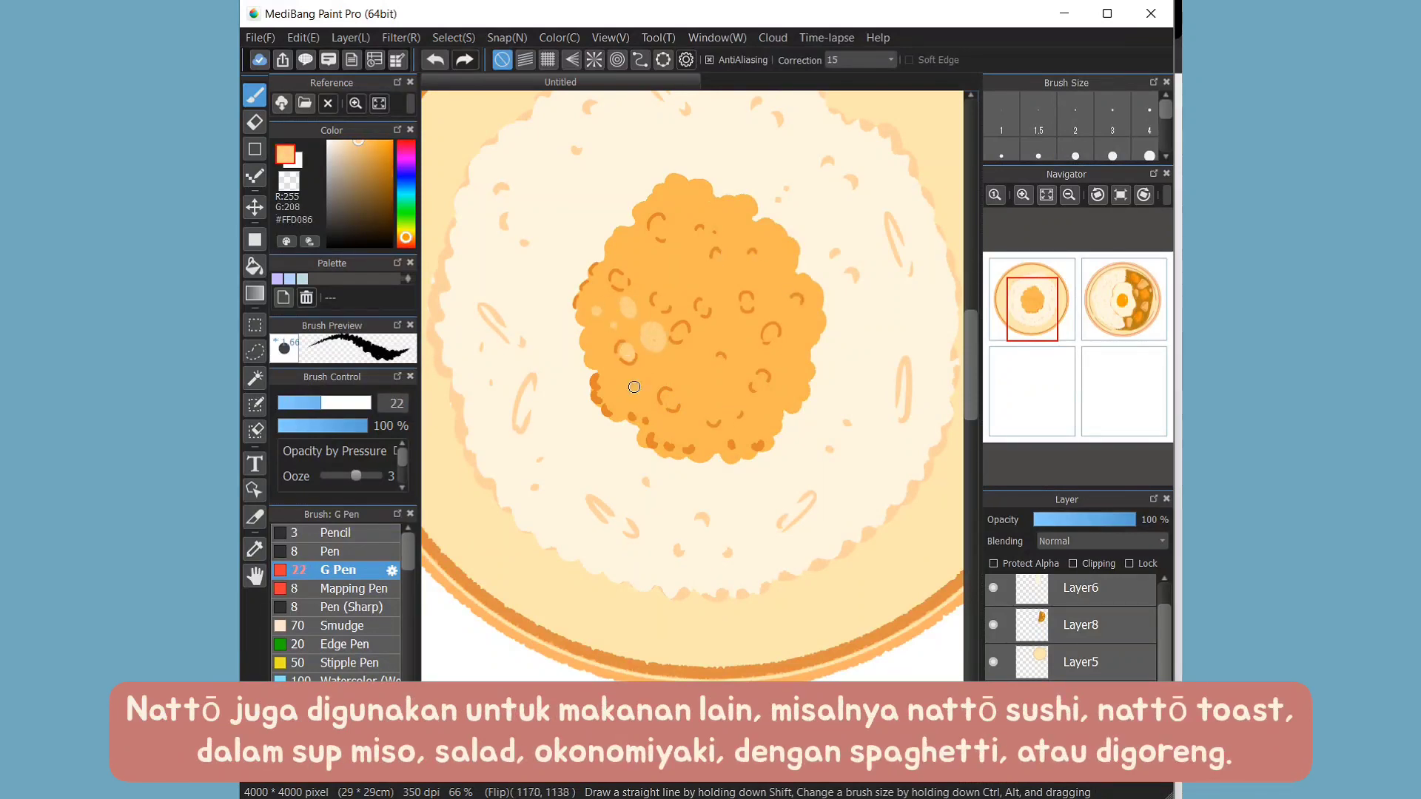
click(633, 386)
click(682, 282)
click(700, 203)
click(696, 236)
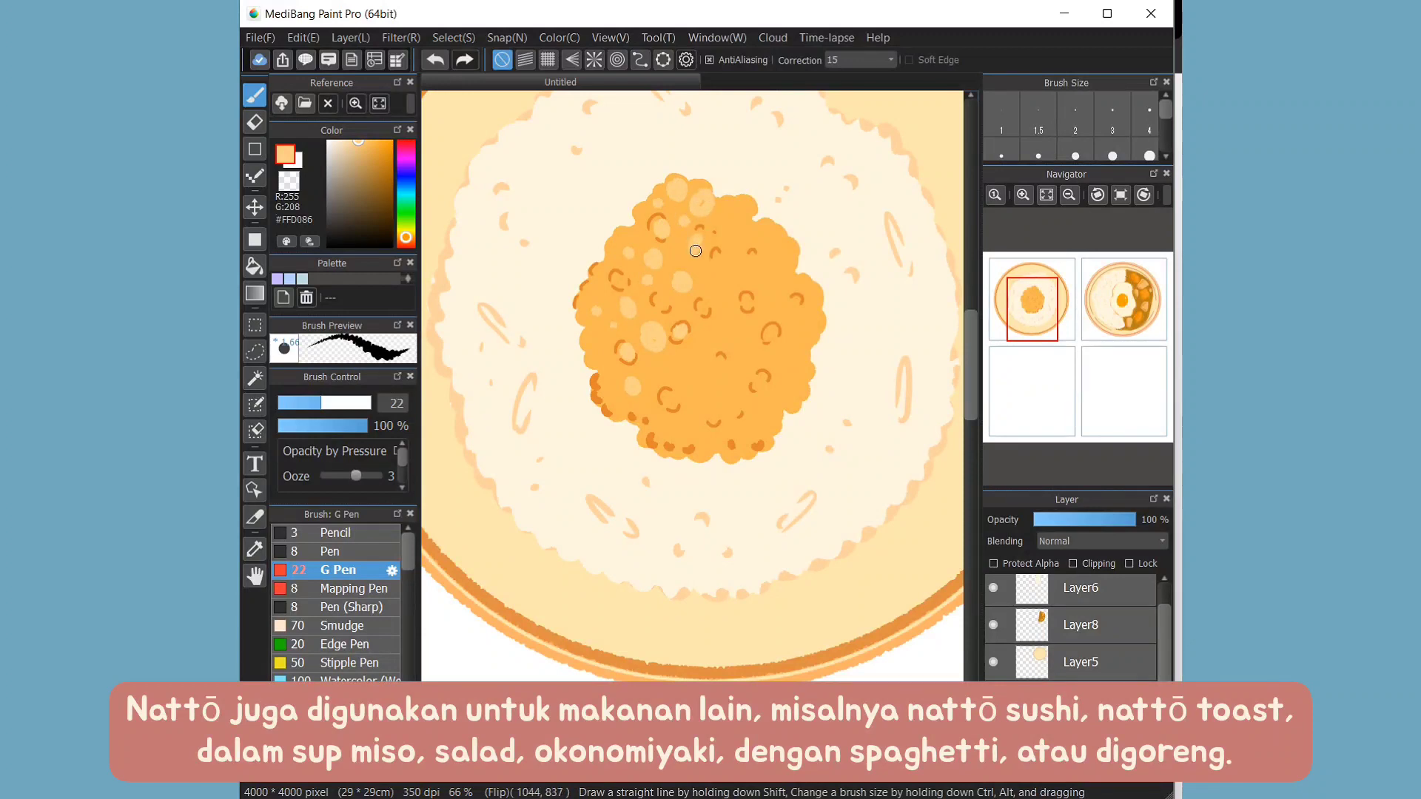
click(740, 216)
click(764, 256)
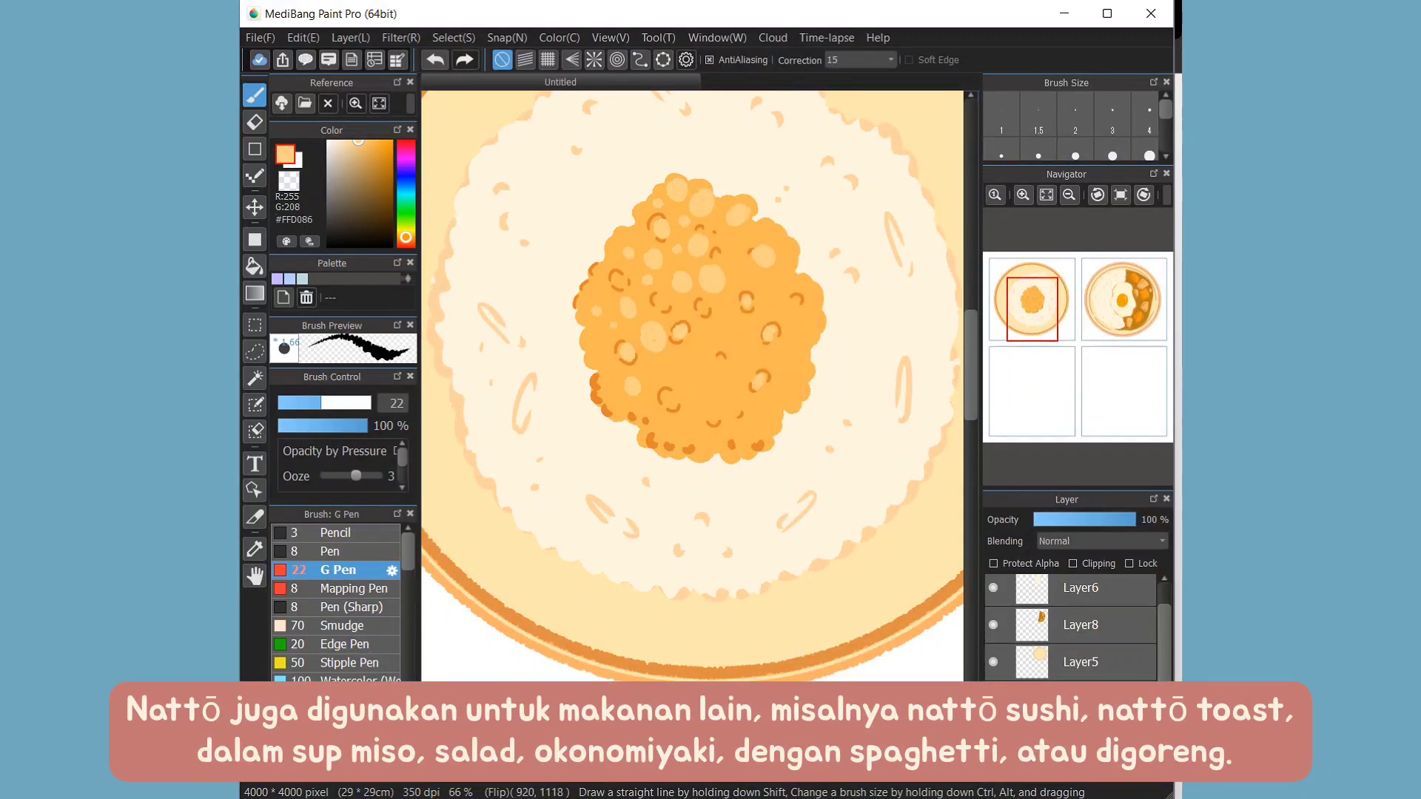
click(668, 401)
click(720, 389)
click(690, 302)
click(658, 297)
click(679, 364)
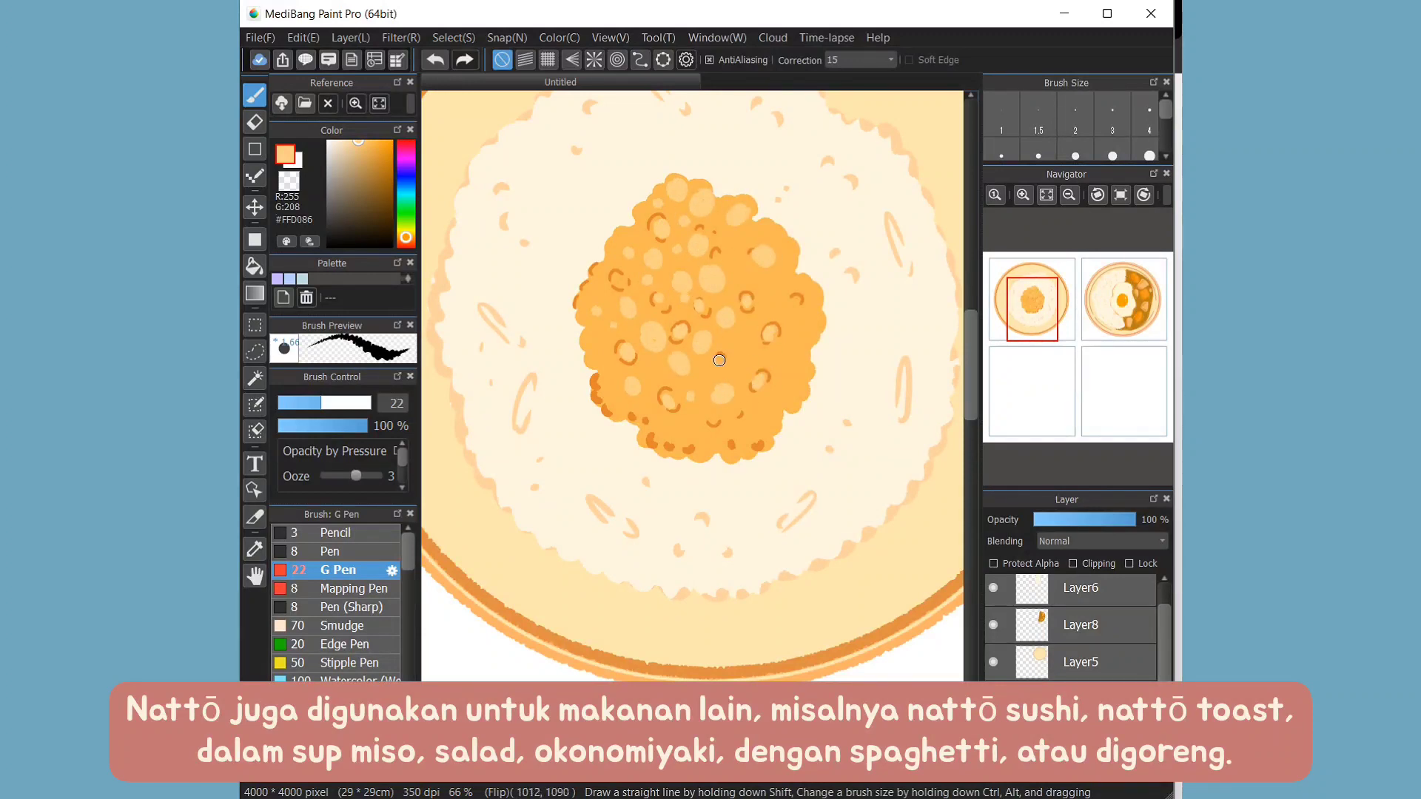
- Dab dark orange #E3862D shadows at brush size 17 along the natto mound's edges and between its beans
alt+click(766, 291)
drag(584, 326, 592, 348)
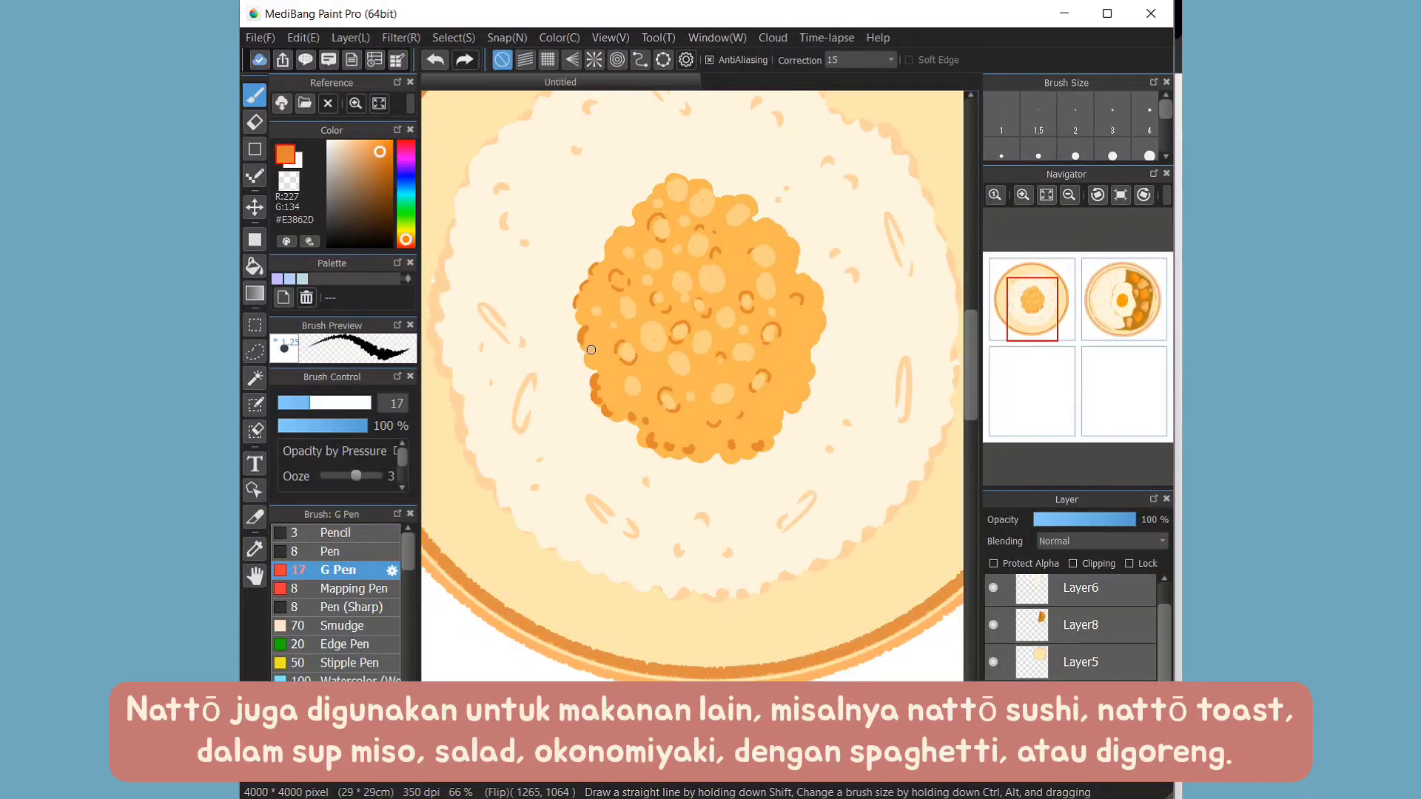
click(608, 327)
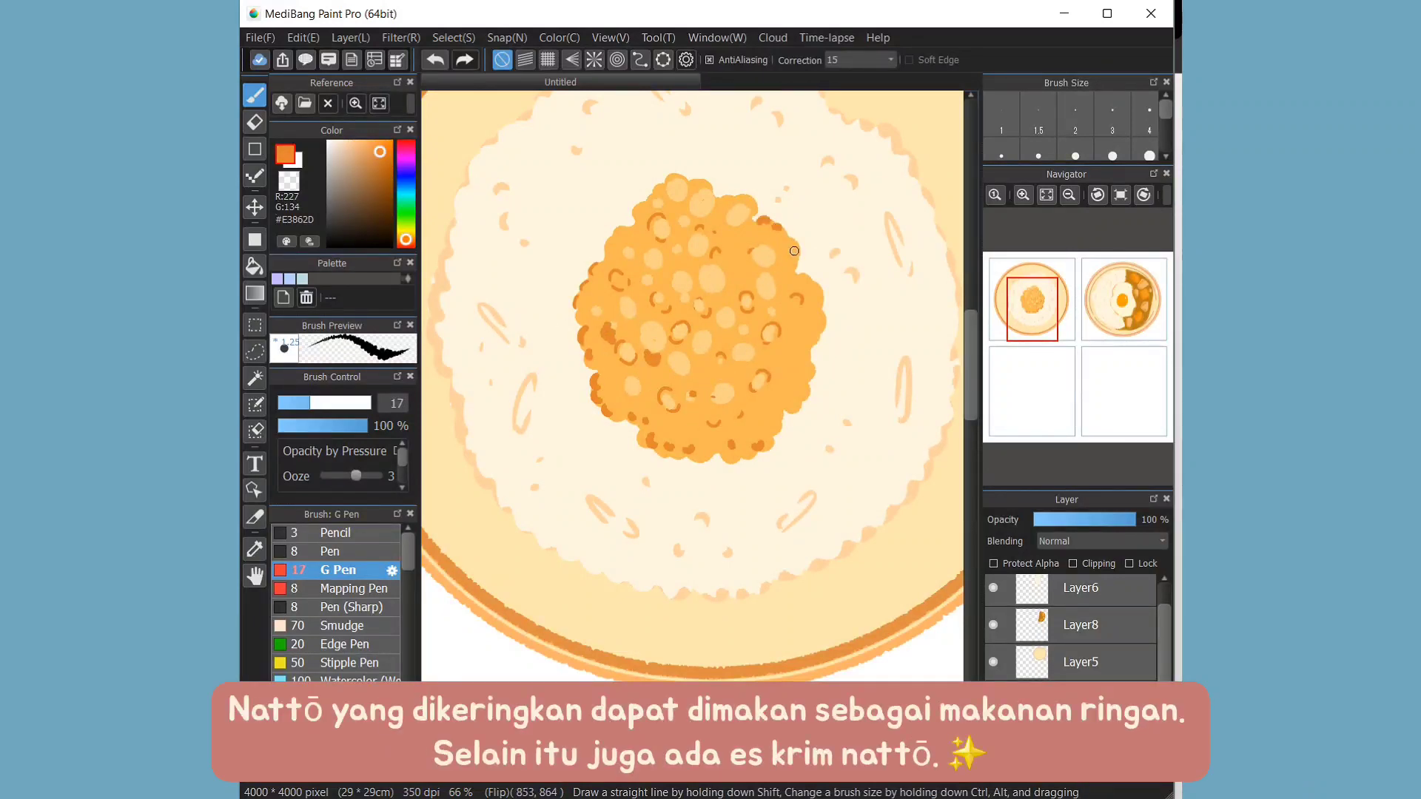
click(753, 272)
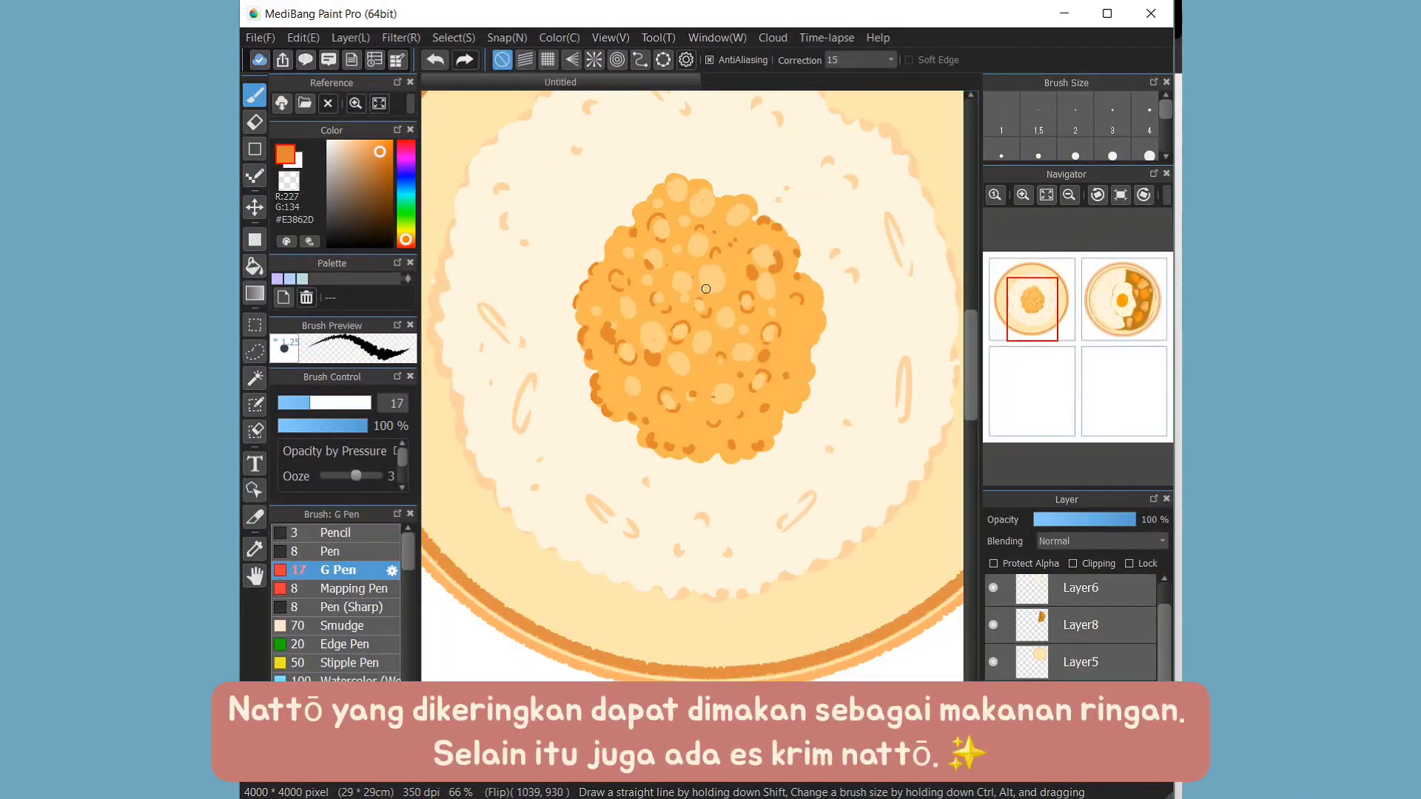
- Scatter small oval green onion slices in #7C884D at brush size 17 across the natto mound
click(406, 227)
click(355, 171)
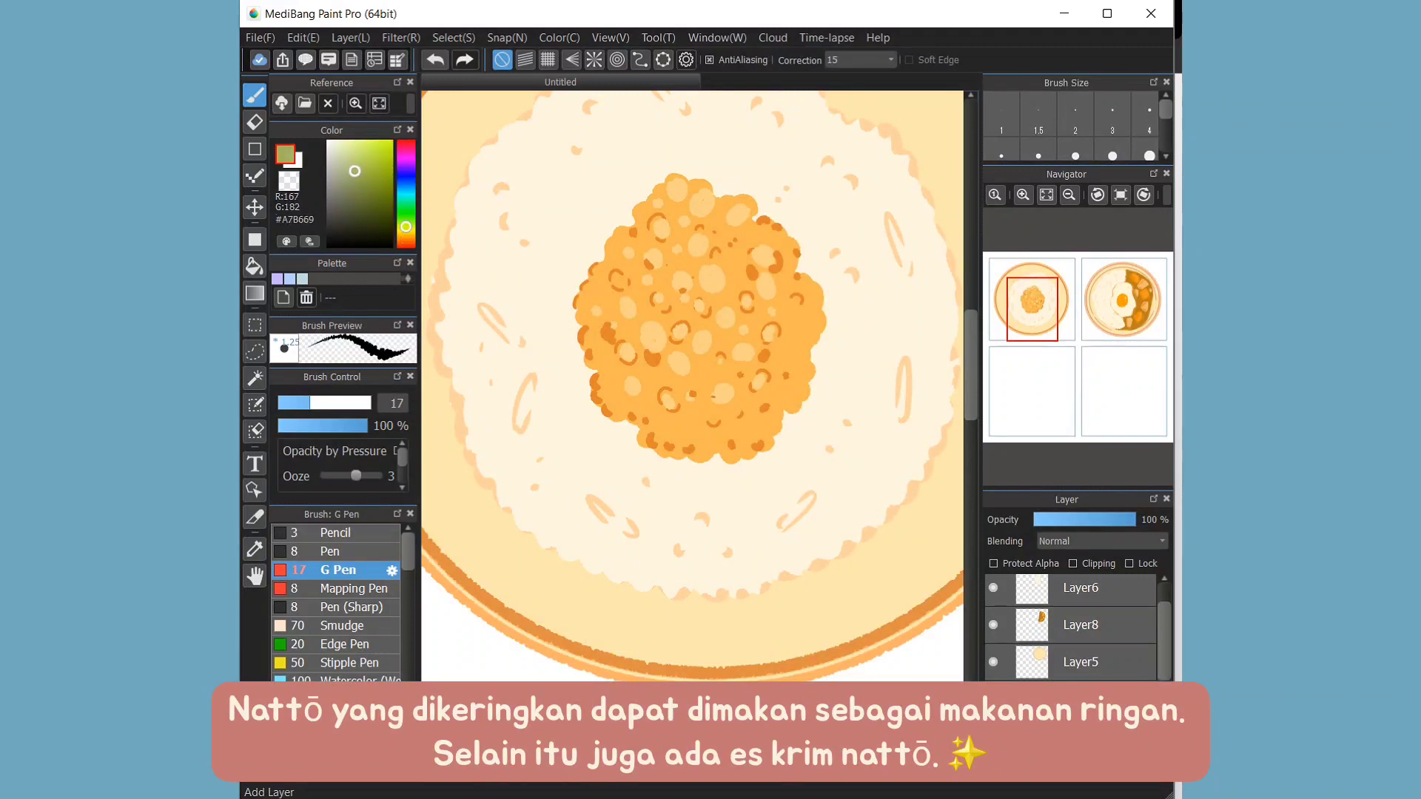
mouse_move(604, 353)
mouse_down()
mouse_move(607, 374)
mouse_move(606, 358)
mouse_up()
click(355, 190)
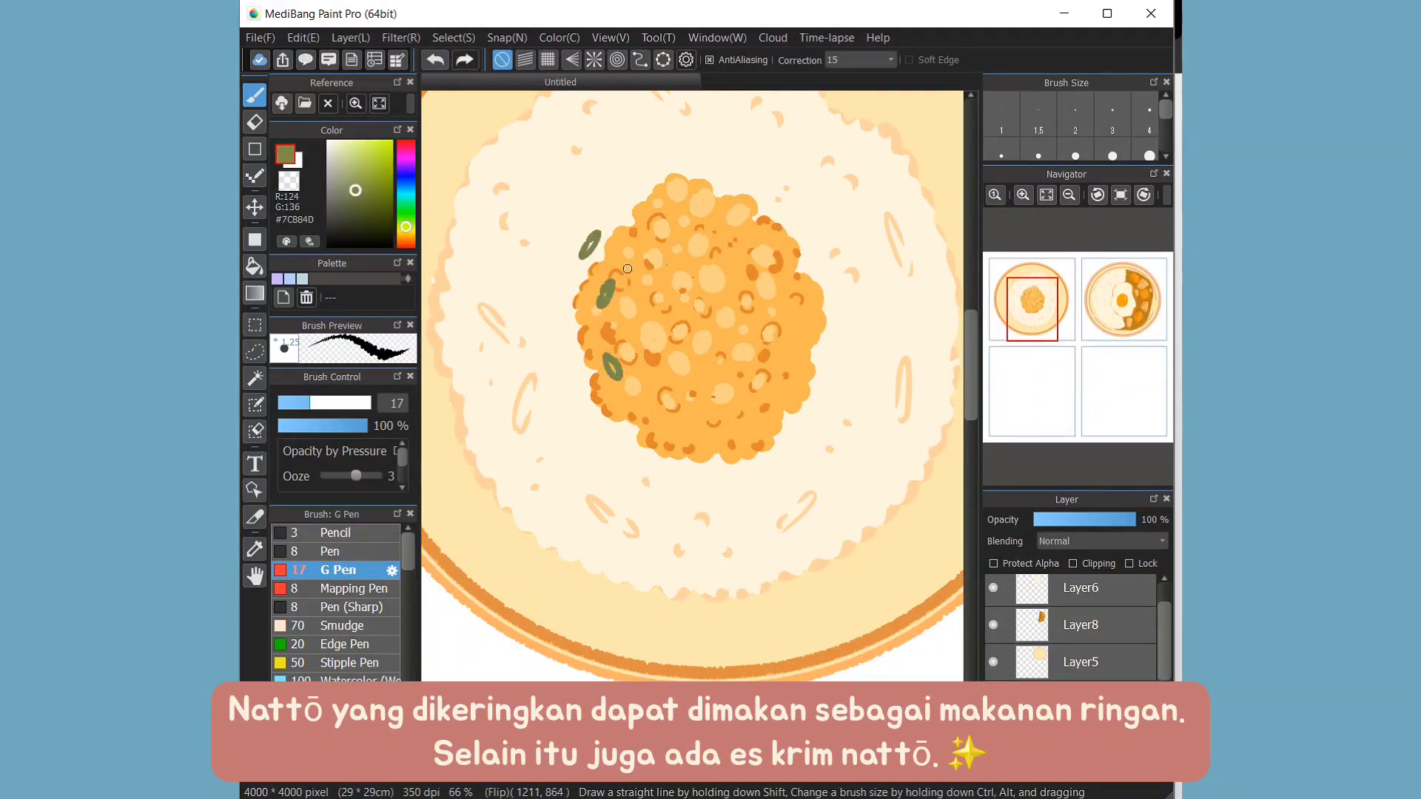
drag(631, 270, 643, 287)
mouse_move(675, 366)
mouse_down()
mouse_move(666, 386)
mouse_move(737, 379)
mouse_up()
drag(734, 298, 746, 317)
drag(780, 232, 793, 250)
drag(819, 311, 797, 395)
drag(744, 447, 729, 459)
drag(641, 442, 655, 458)
drag(696, 396, 698, 415)
drag(705, 294, 706, 311)
- Add a few more green onion slices in #7C884D on the rice around the natto mound
drag(564, 163, 570, 179)
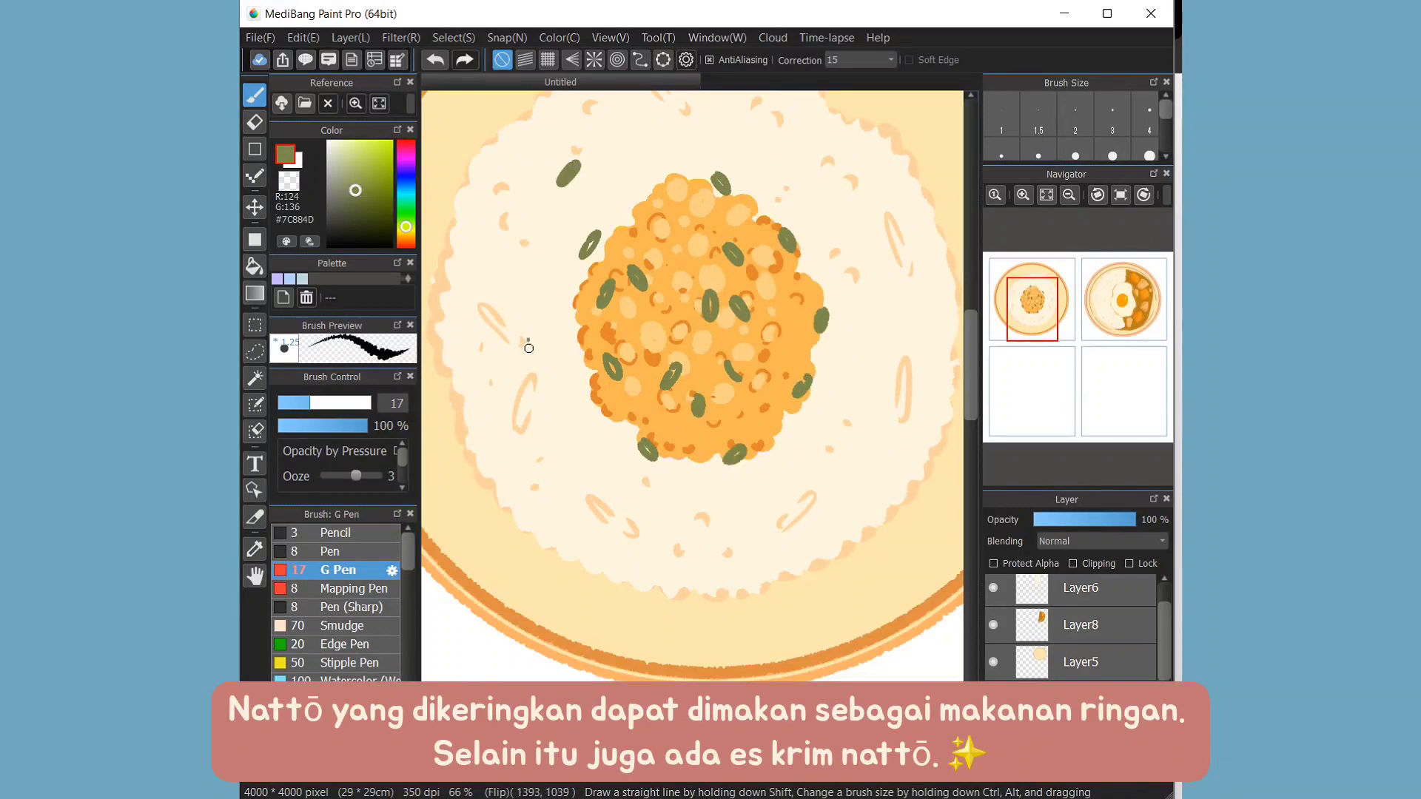
drag(540, 337, 532, 366)
drag(568, 463, 579, 478)
drag(822, 163, 840, 185)
drag(785, 440, 800, 462)
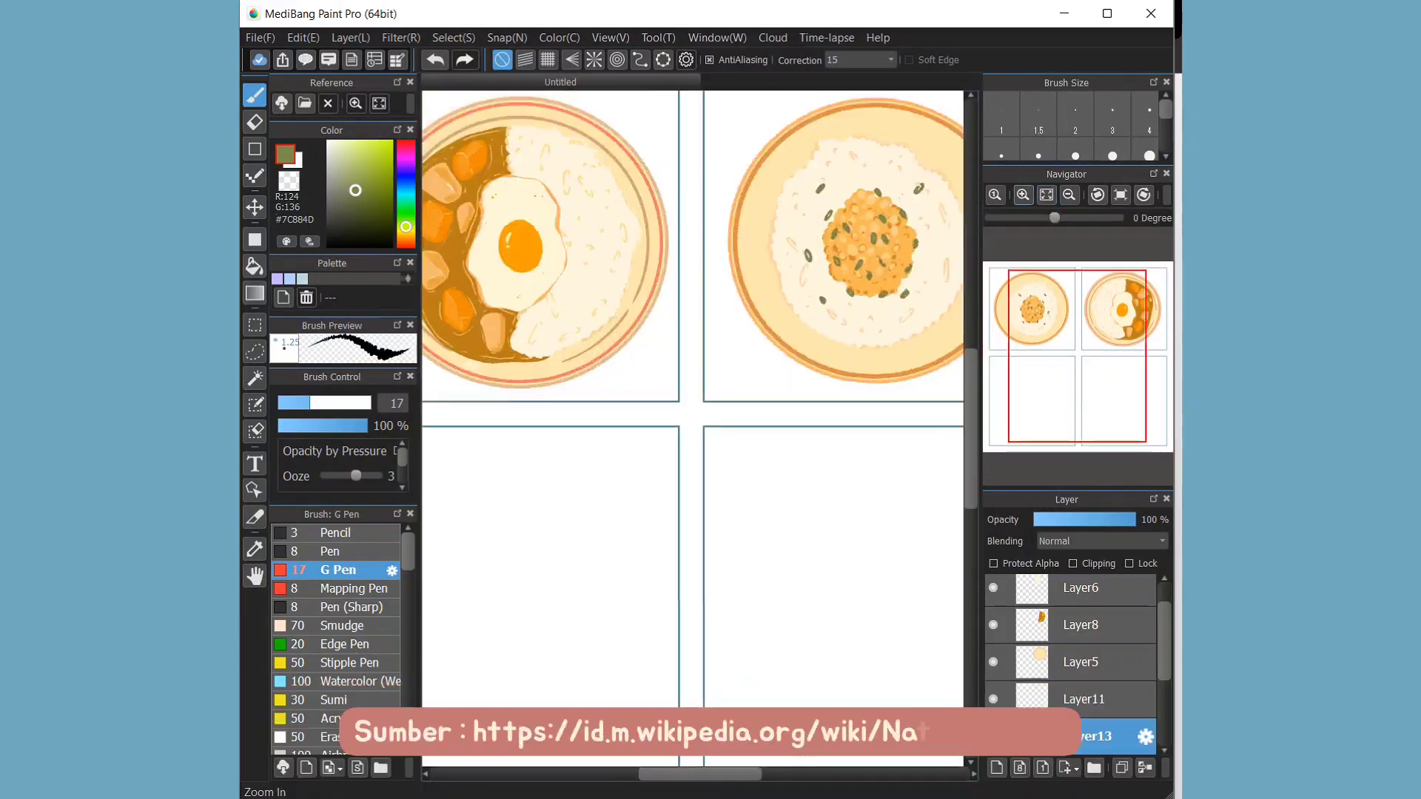
- Paint short cream #FFF5E0 shine strokes at brush size 17 around the natto plate's rim
scroll(695, 370, up, 2)
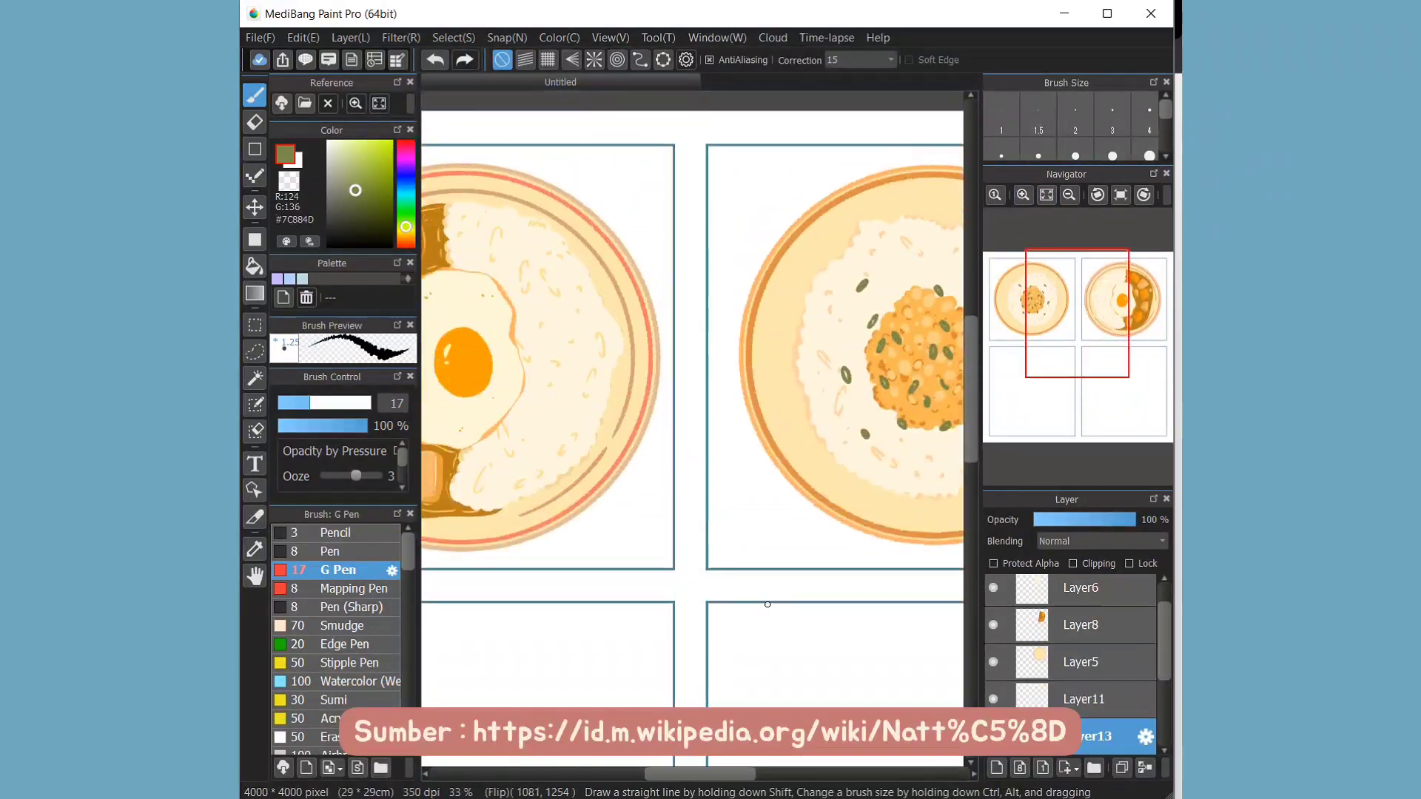
scroll(696, 370, up, 2)
alt+click(568, 359)
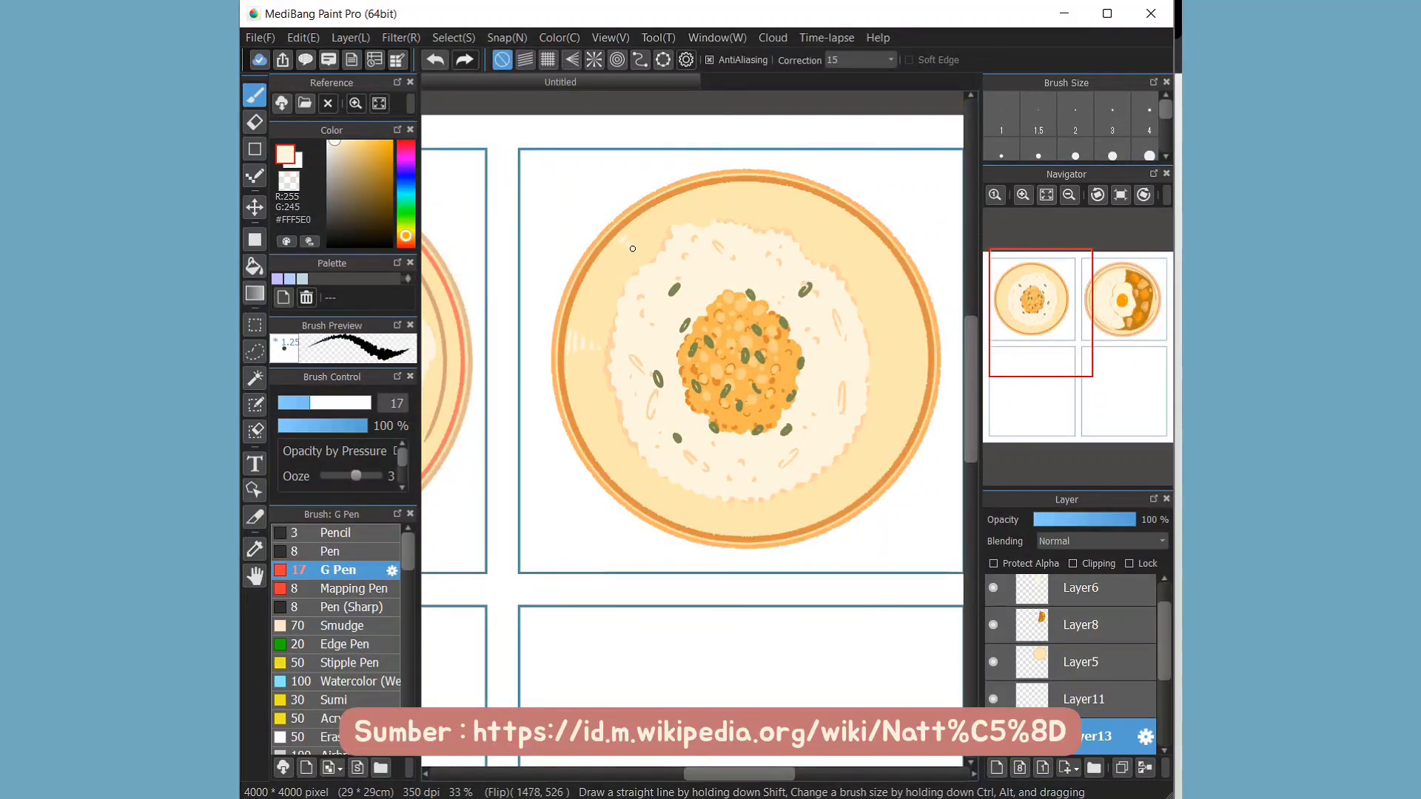
drag(651, 510, 662, 500)
drag(881, 437, 888, 423)
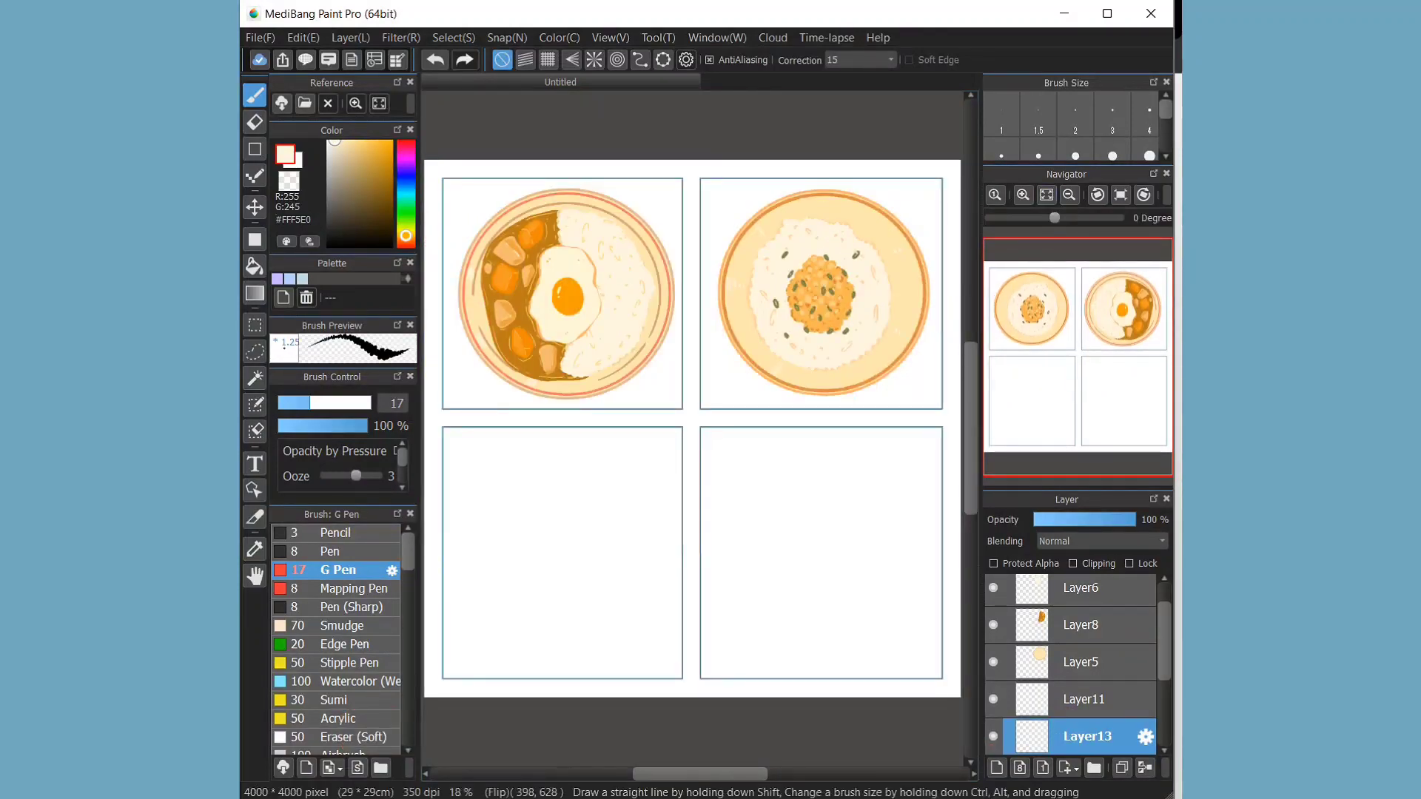
- Draw a large circular plate with the ellipse snap in the empty panel below the curry and fill it pale yellow
scroll(935, 491, up, 4)
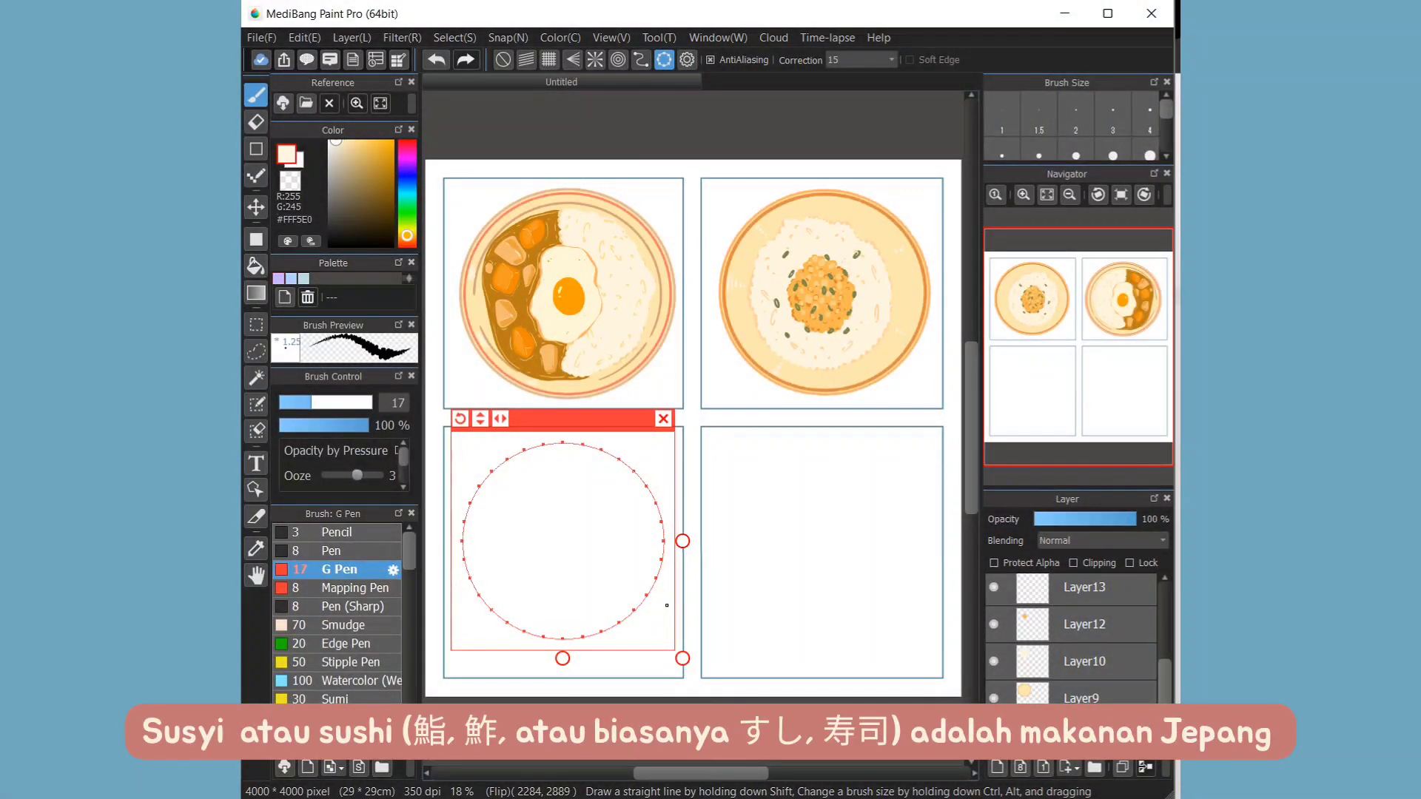
drag(667, 605, 564, 558)
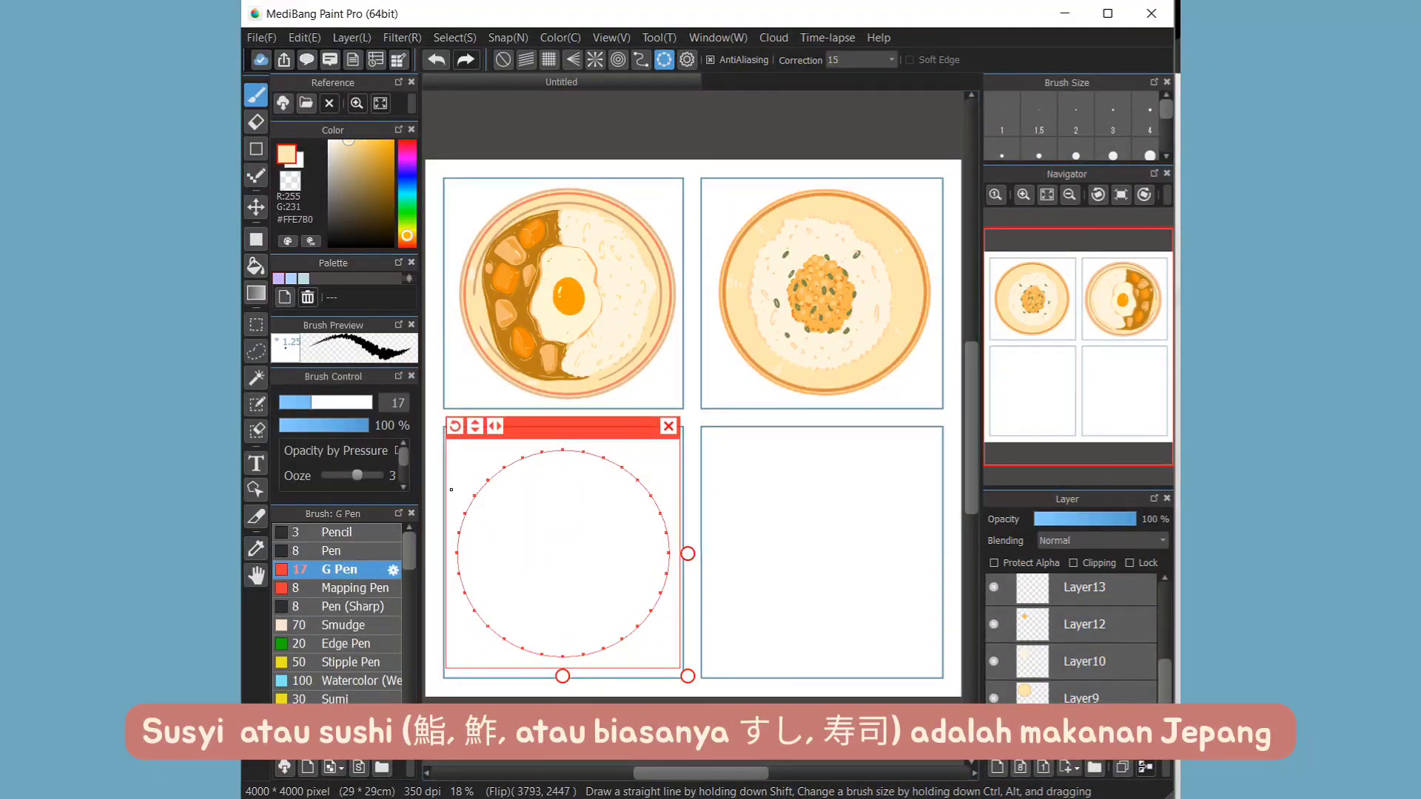
key(g)
click(569, 497)
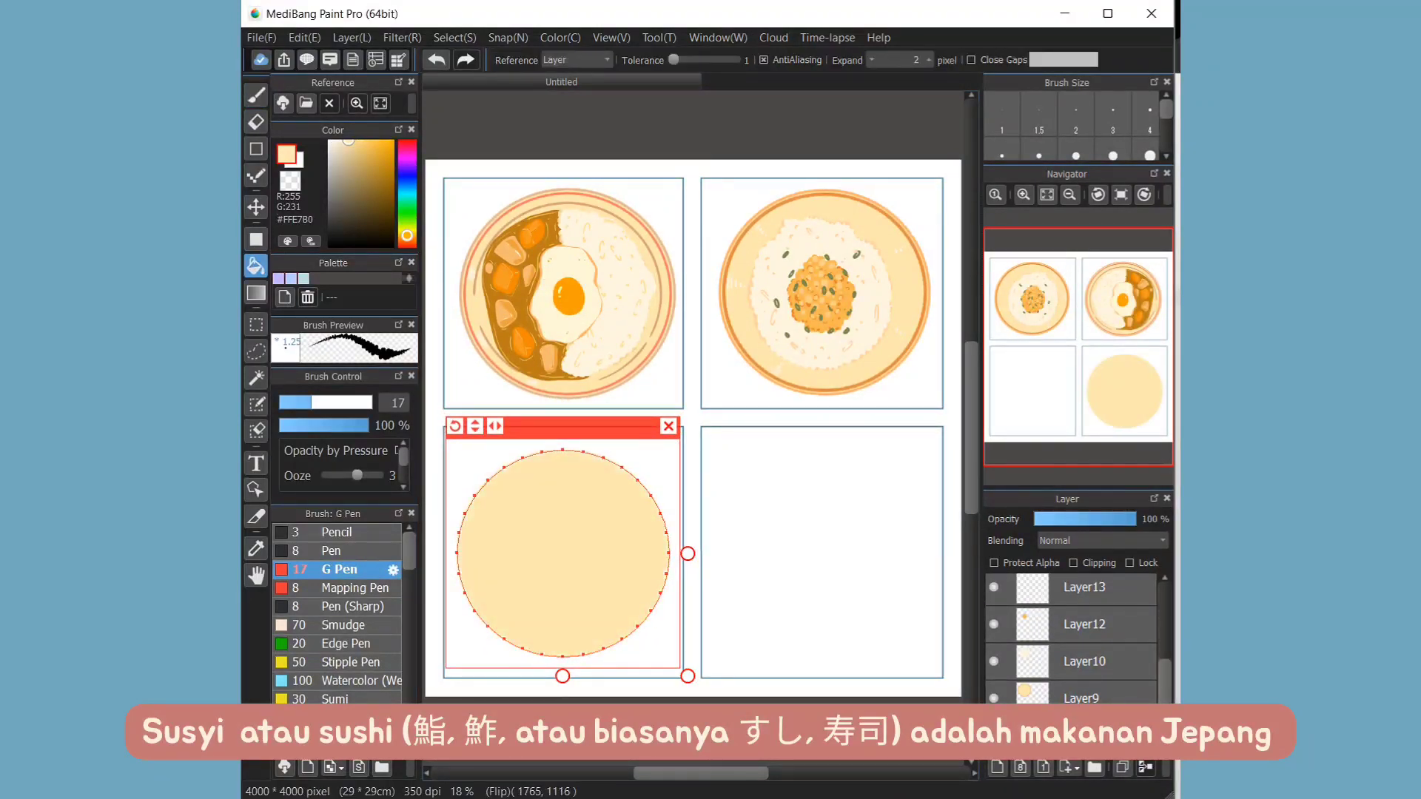
- Outline the new plate in #E07C43 at brush size 17 and add broken brown inner rim lines
key(b)
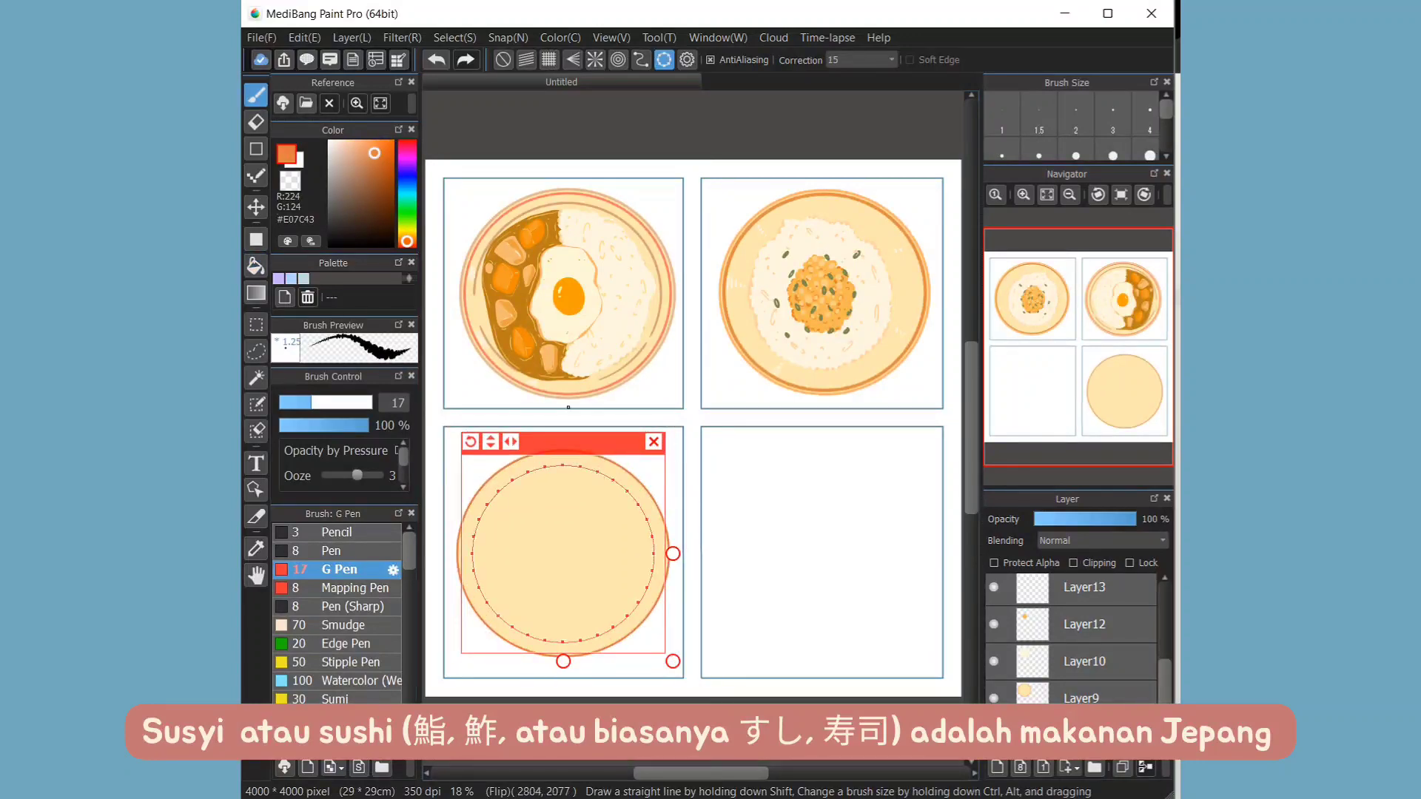
scroll(533, 637, up, 3)
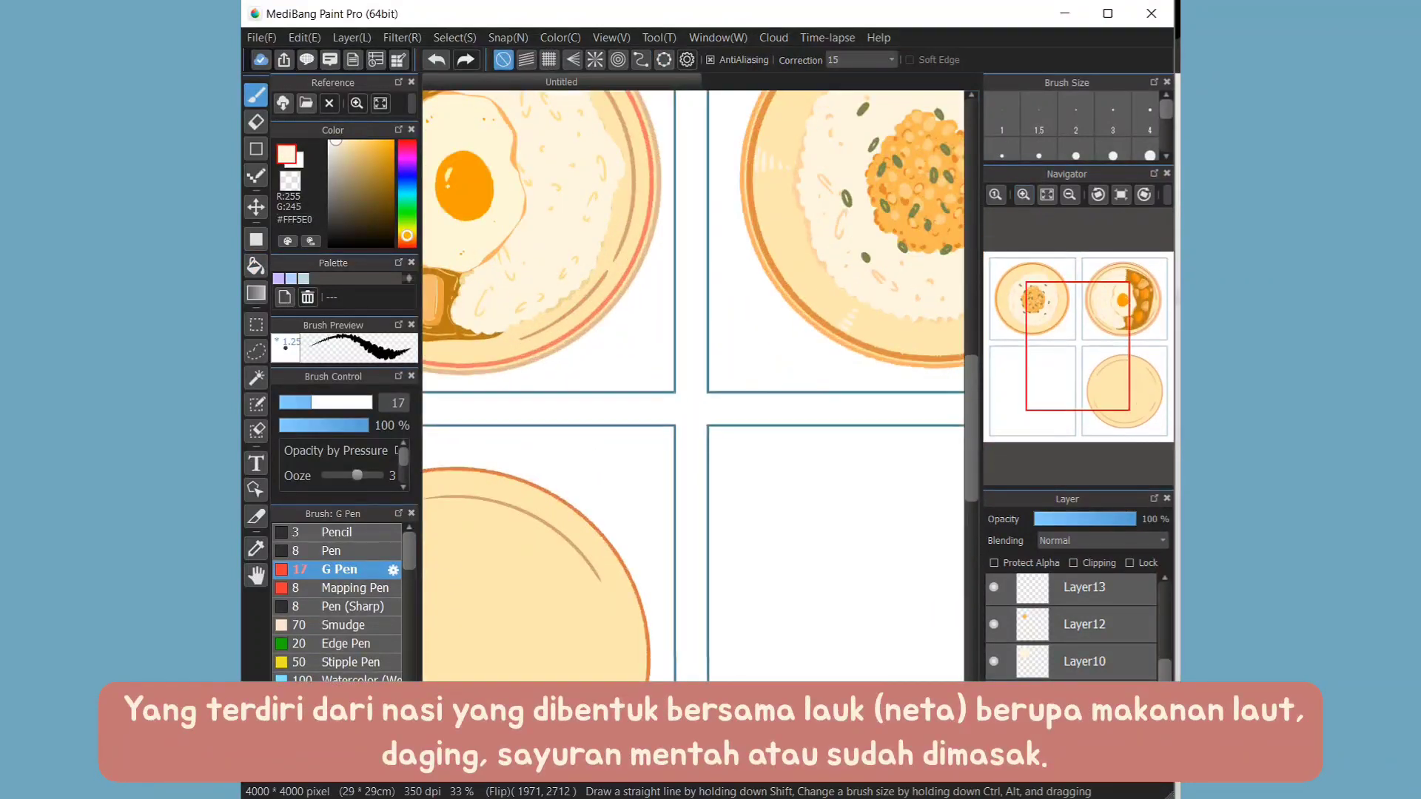
scroll(907, 565, down, 3)
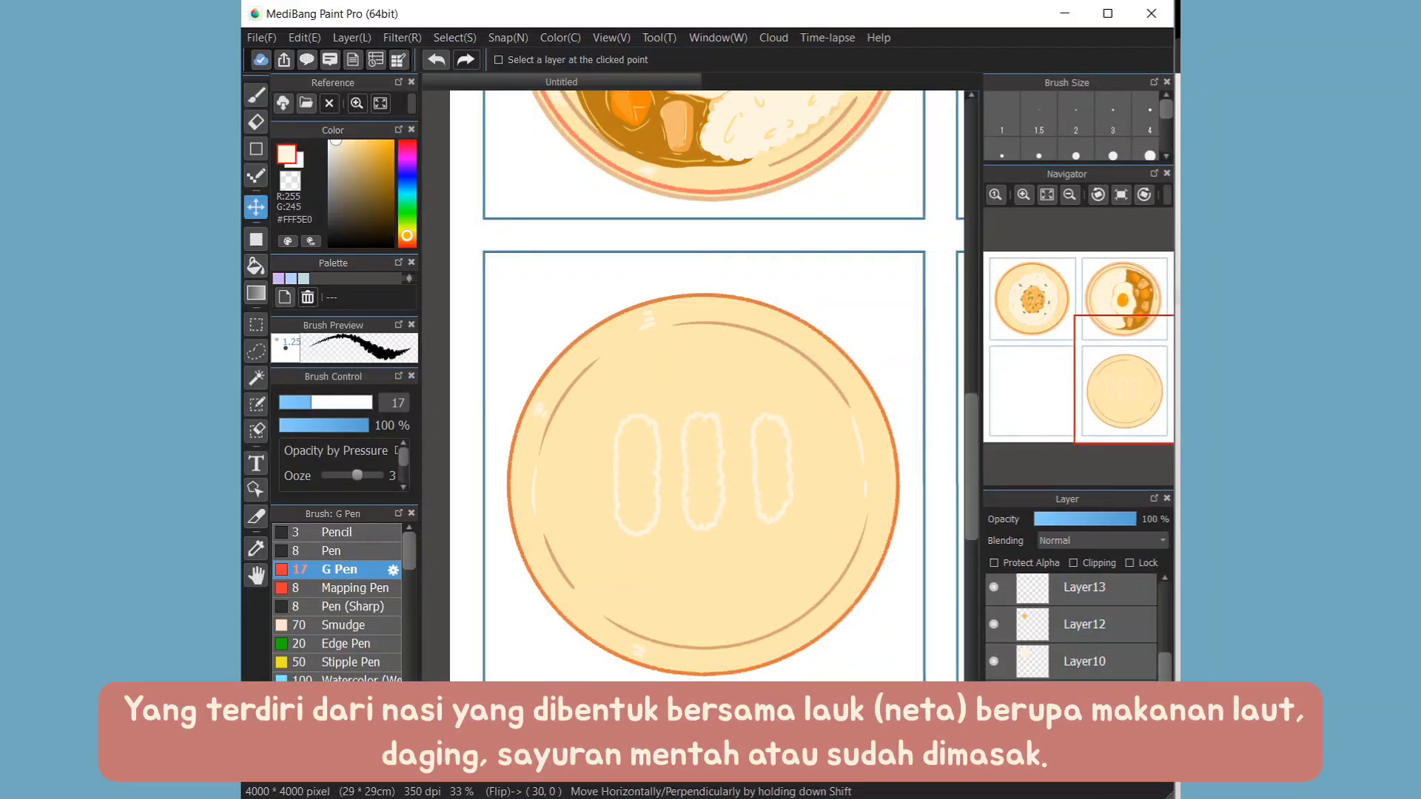
- Fill the three upright rice outlines on the new plate with cream #FFF5E0
key(g)
click(642, 474)
click(707, 471)
click(777, 468)
- Transform the three rice shapes to enlarge and spread them across the plate
click(455, 37)
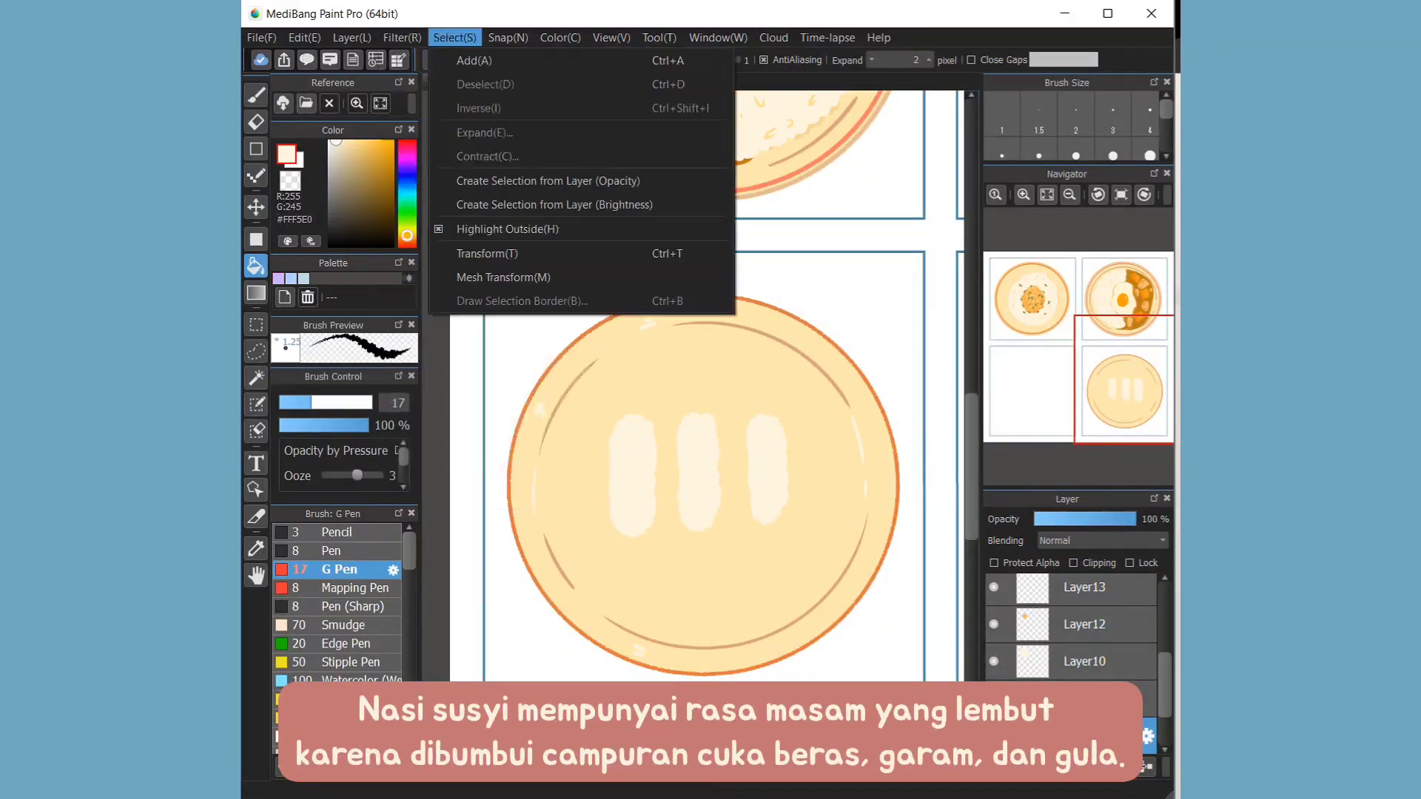
click(463, 250)
drag(669, 418, 670, 453)
key(Return)
- Shade the rice shapes' edges and grains in #FFD67A at brush size 17 with the layer's alpha protected
click(993, 562)
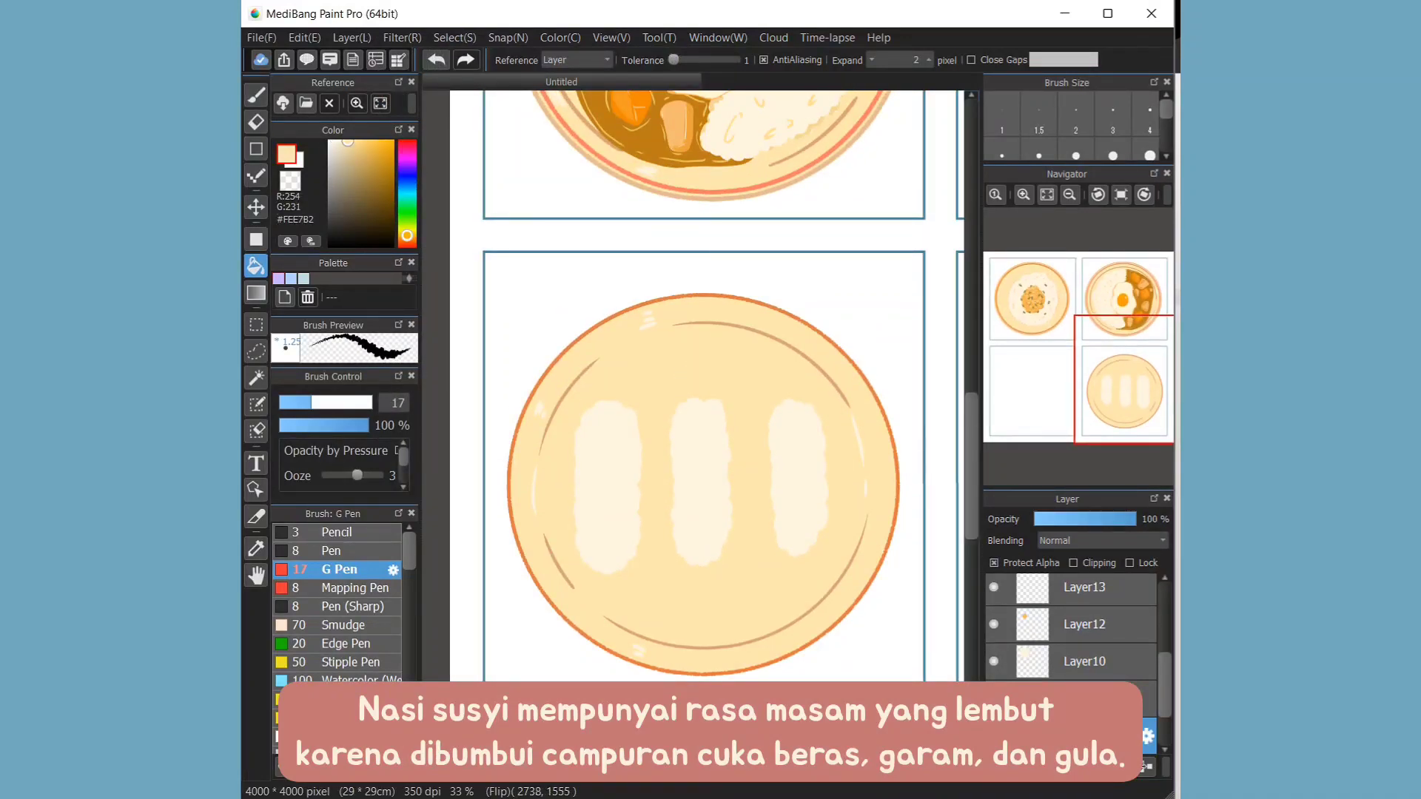
key(b)
key(ctrl+plus)
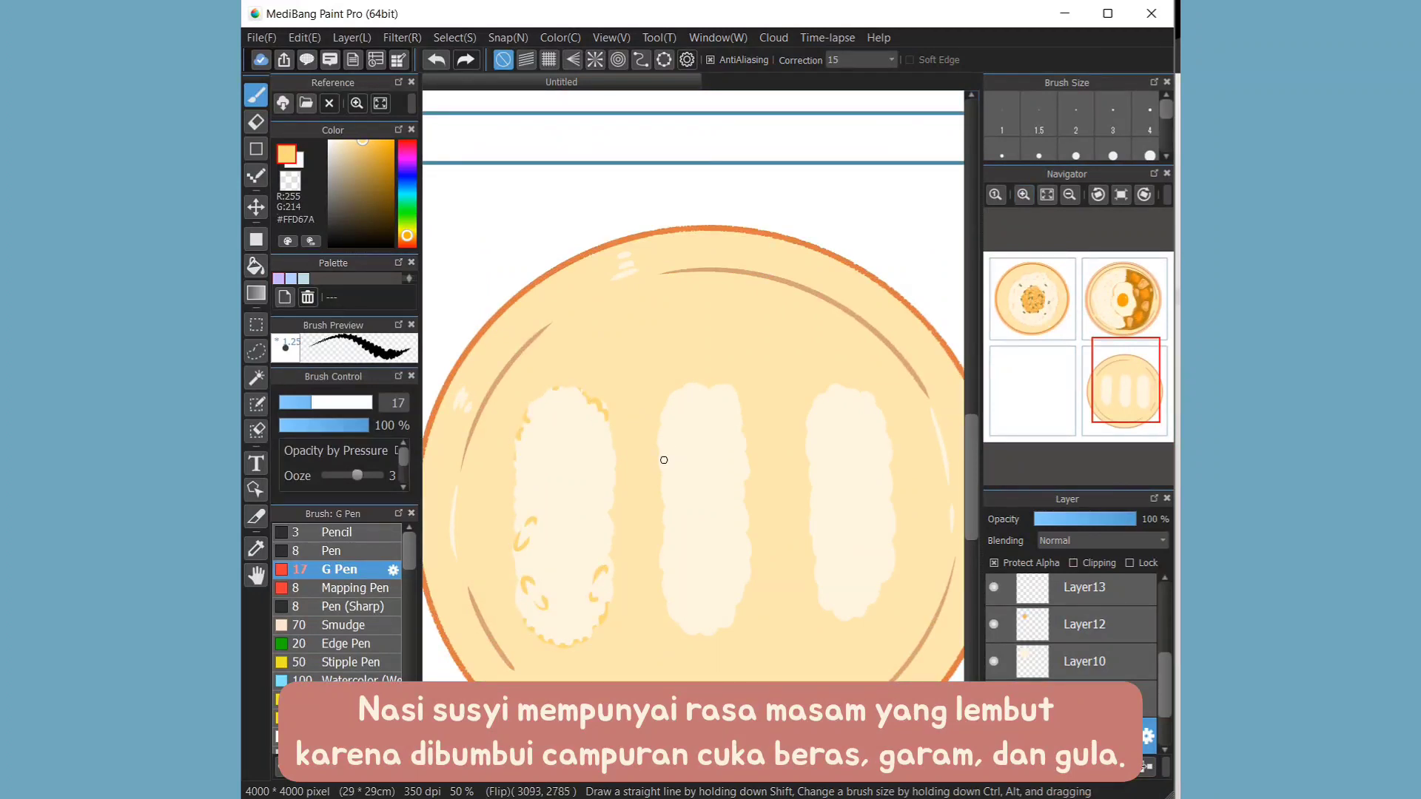
scroll(739, 415, right, 3)
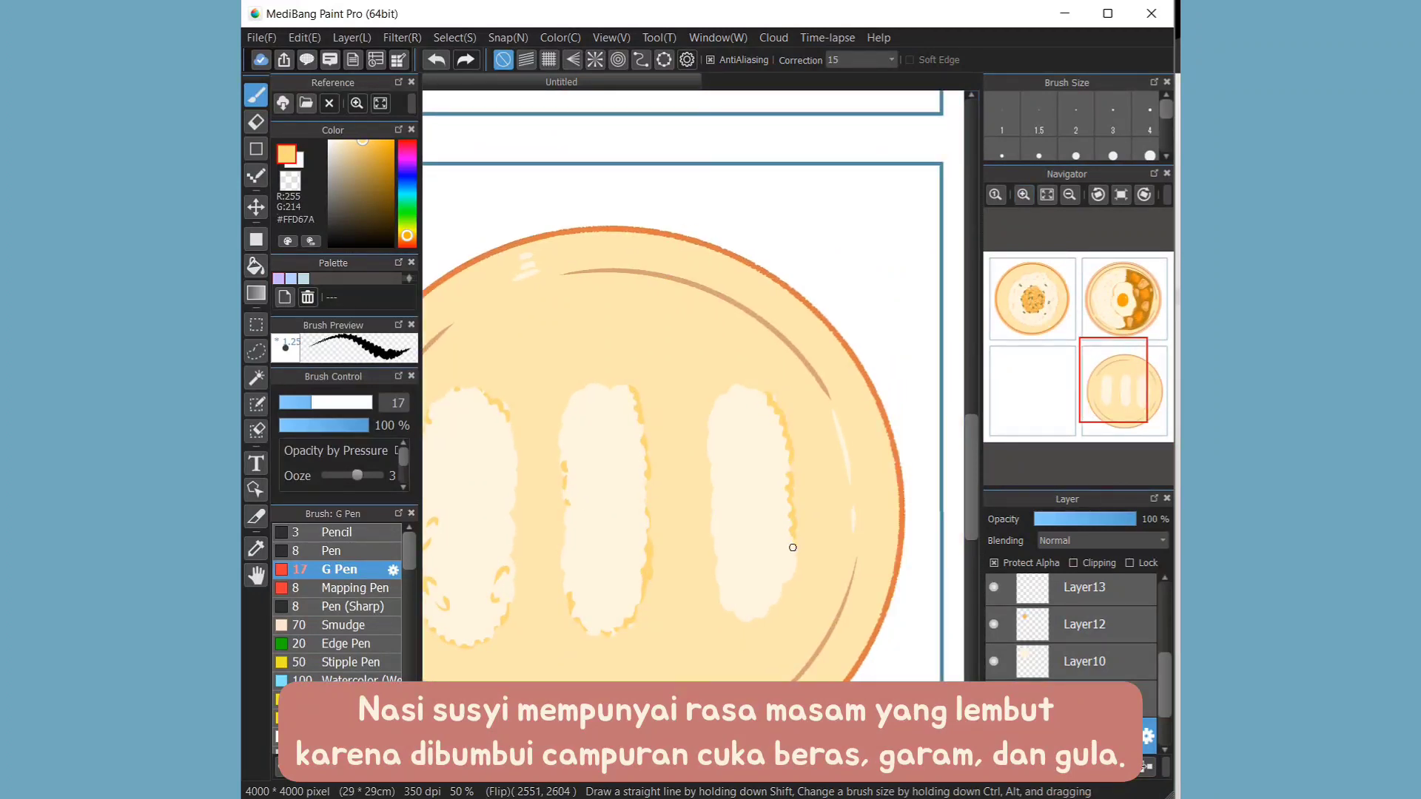
click(994, 563)
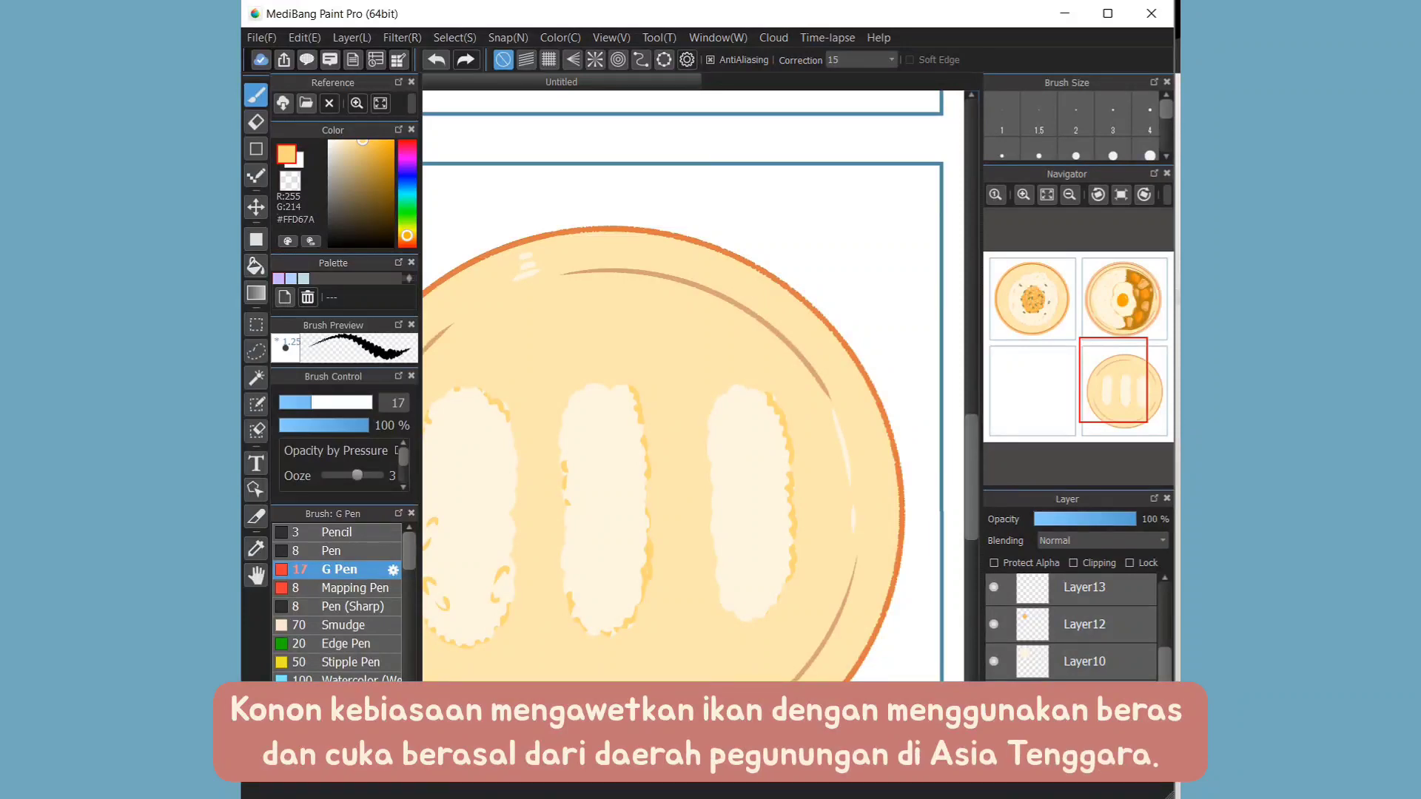
- Outline a long salmon slice over the middle rice shape in #FF812B at brush size 17
click(382, 140)
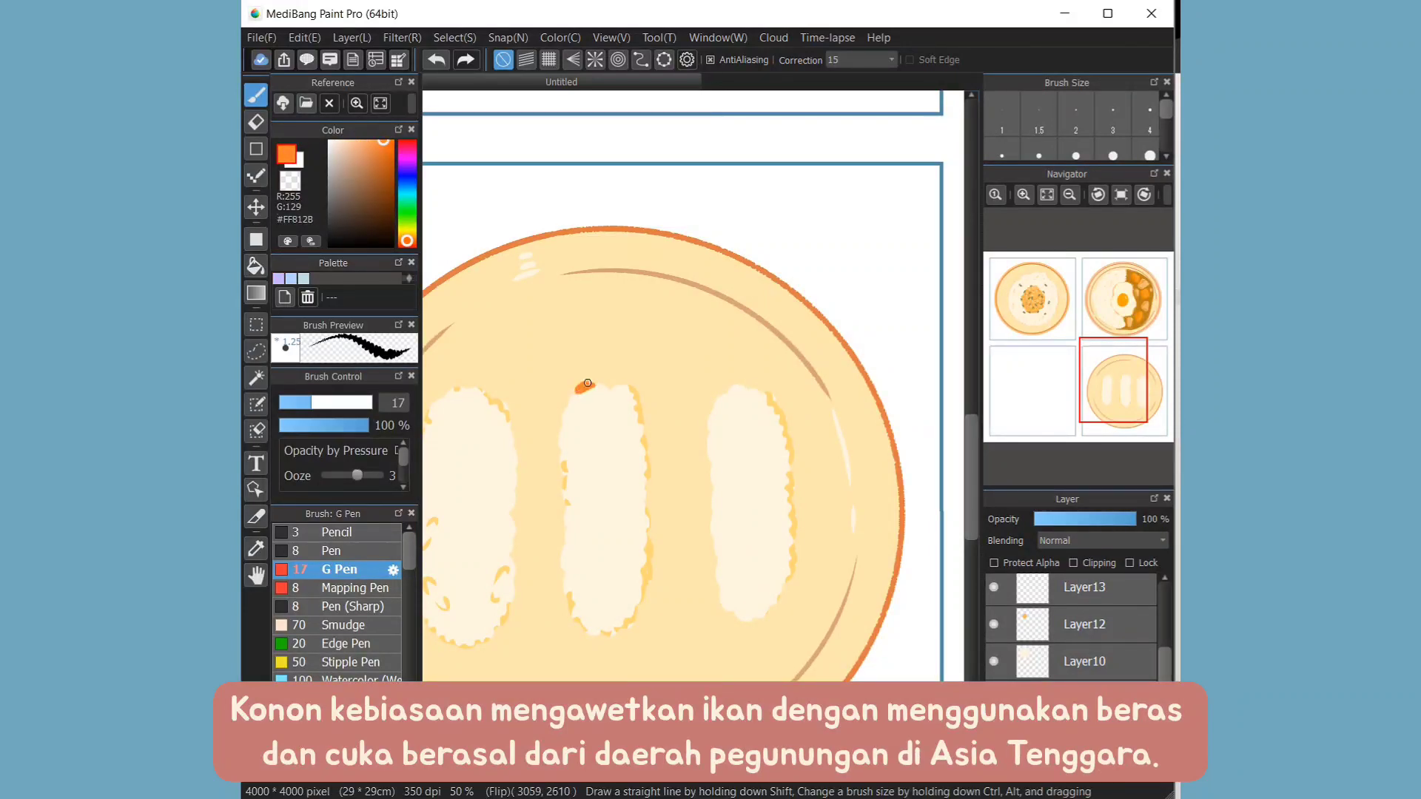
mouse_move(627, 614)
mouse_down()
mouse_move(590, 629)
mouse_move(568, 536)
mouse_up()
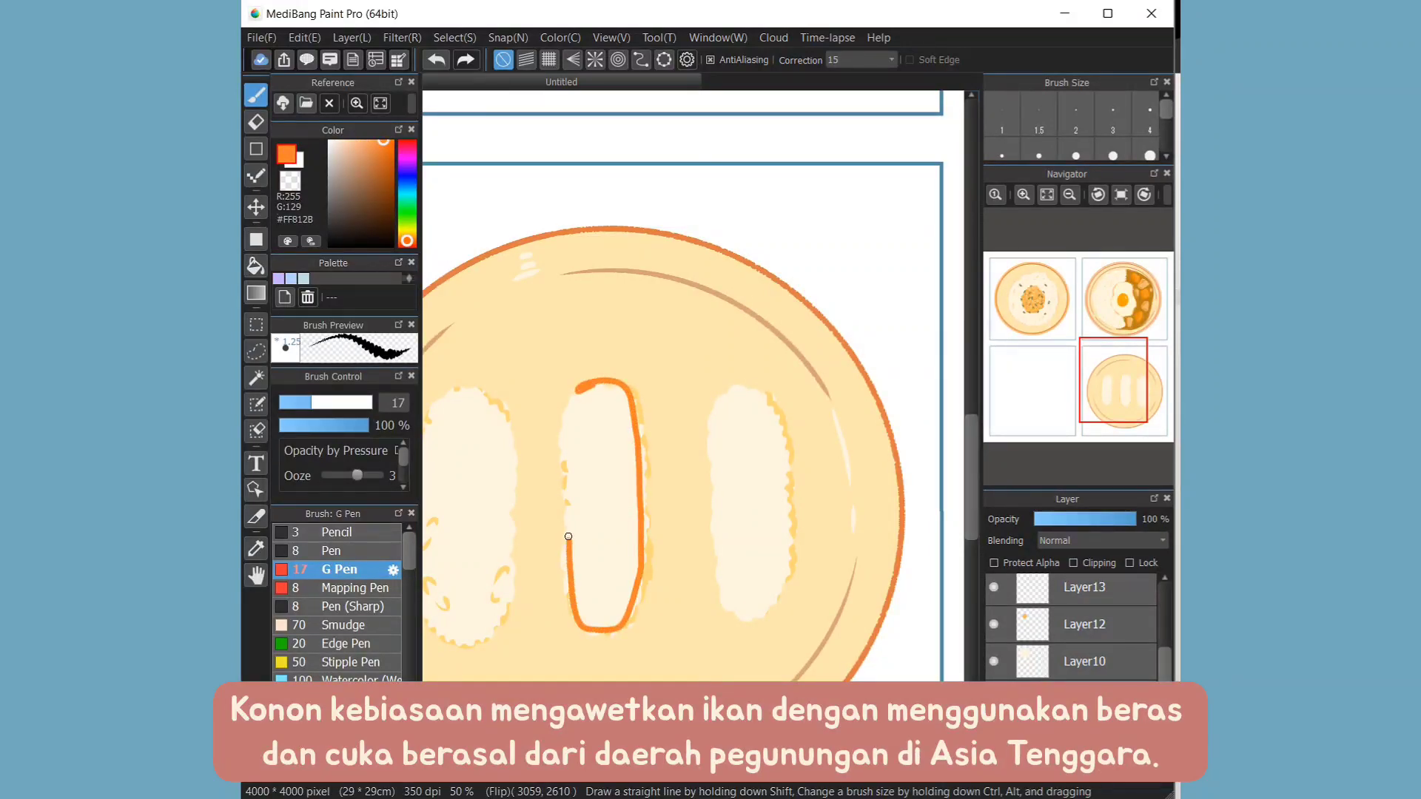
- Transform the shaded rice shapes to make them slightly larger than the salmon outline
click(454, 37)
click(503, 299)
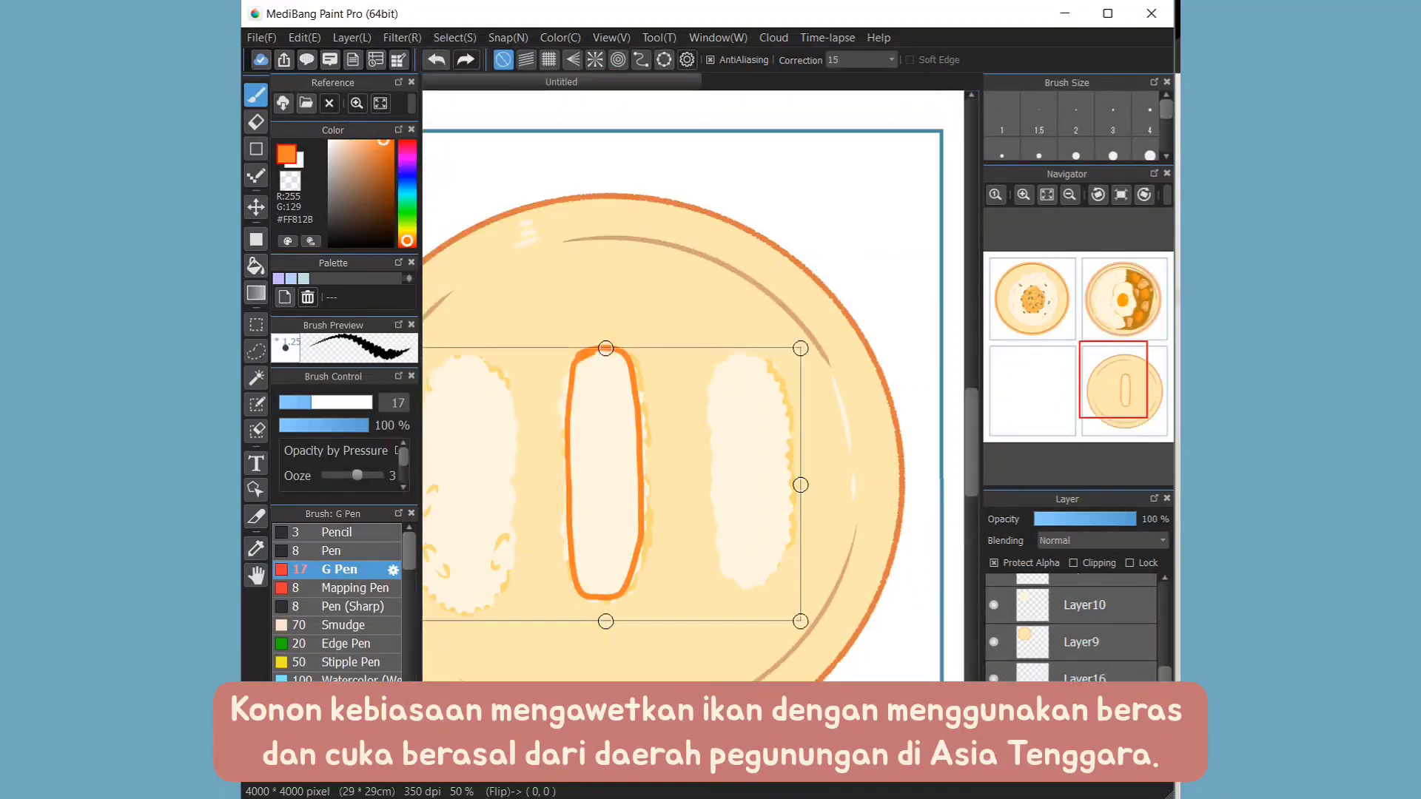
key(Return)
scroll(681, 444, up, 1)
- Fill the middle salmon slice on Layer16, then outline and fill a matching #FF812B slice on the rice beside it
click(1088, 677)
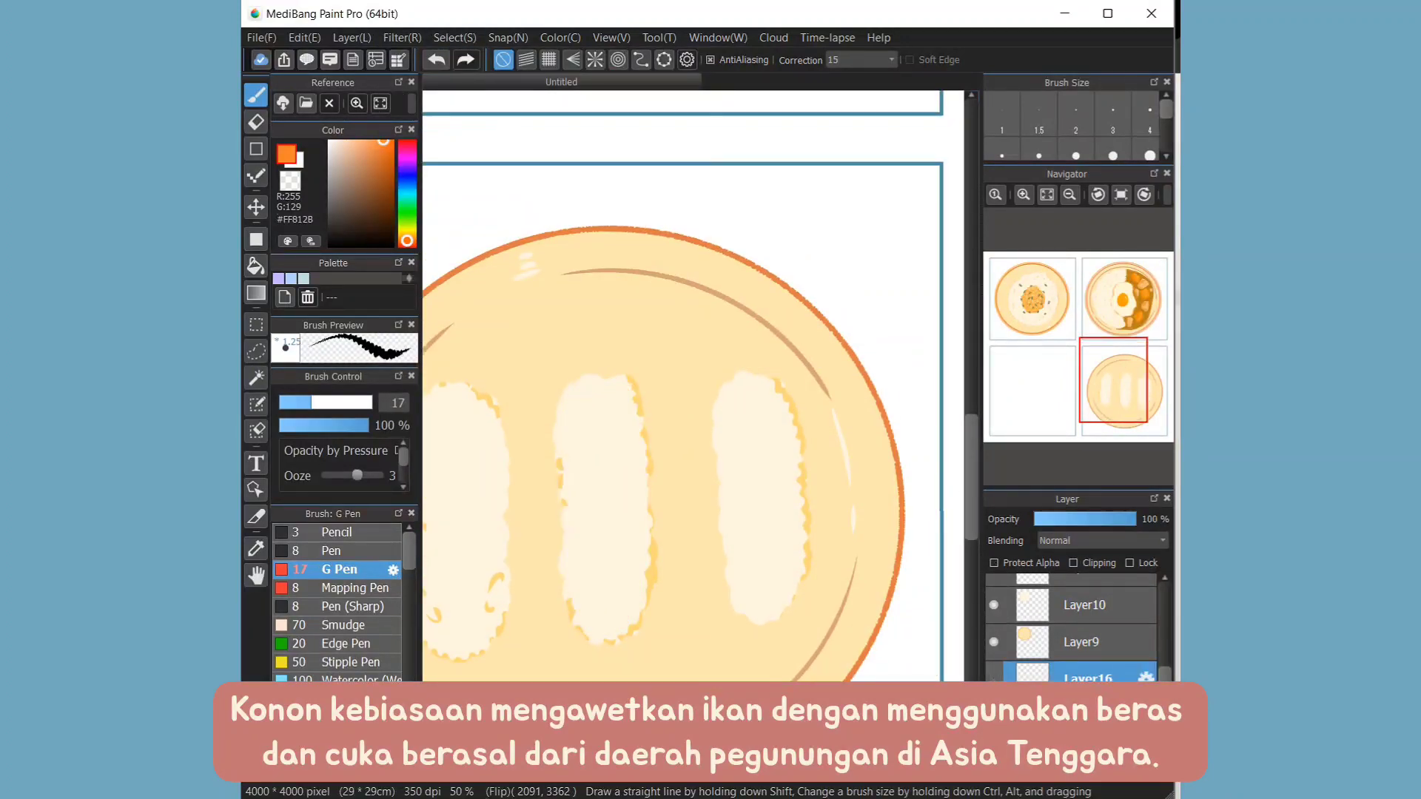
key(g)
click(603, 496)
key(b)
mouse_move(426, 407)
mouse_down()
mouse_move(574, 407)
mouse_move(589, 636)
mouse_up()
drag(635, 405, 642, 607)
key(g)
click(603, 518)
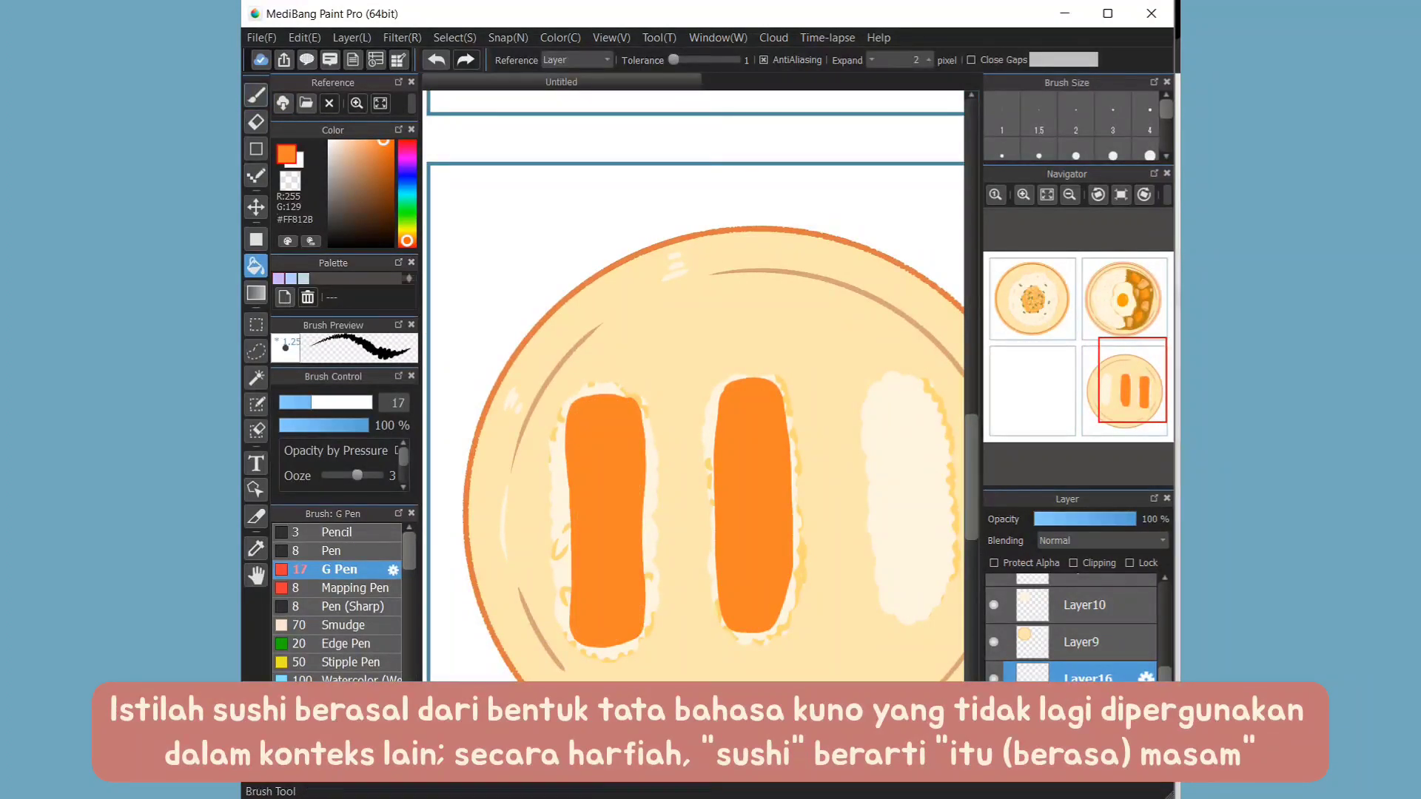
- Outline a rectangular egg slice over the remaining bare rice shape in yellow #FFD92E at brush size 17
key(b)
drag(852, 406, 648, 405)
alt+click(648, 405)
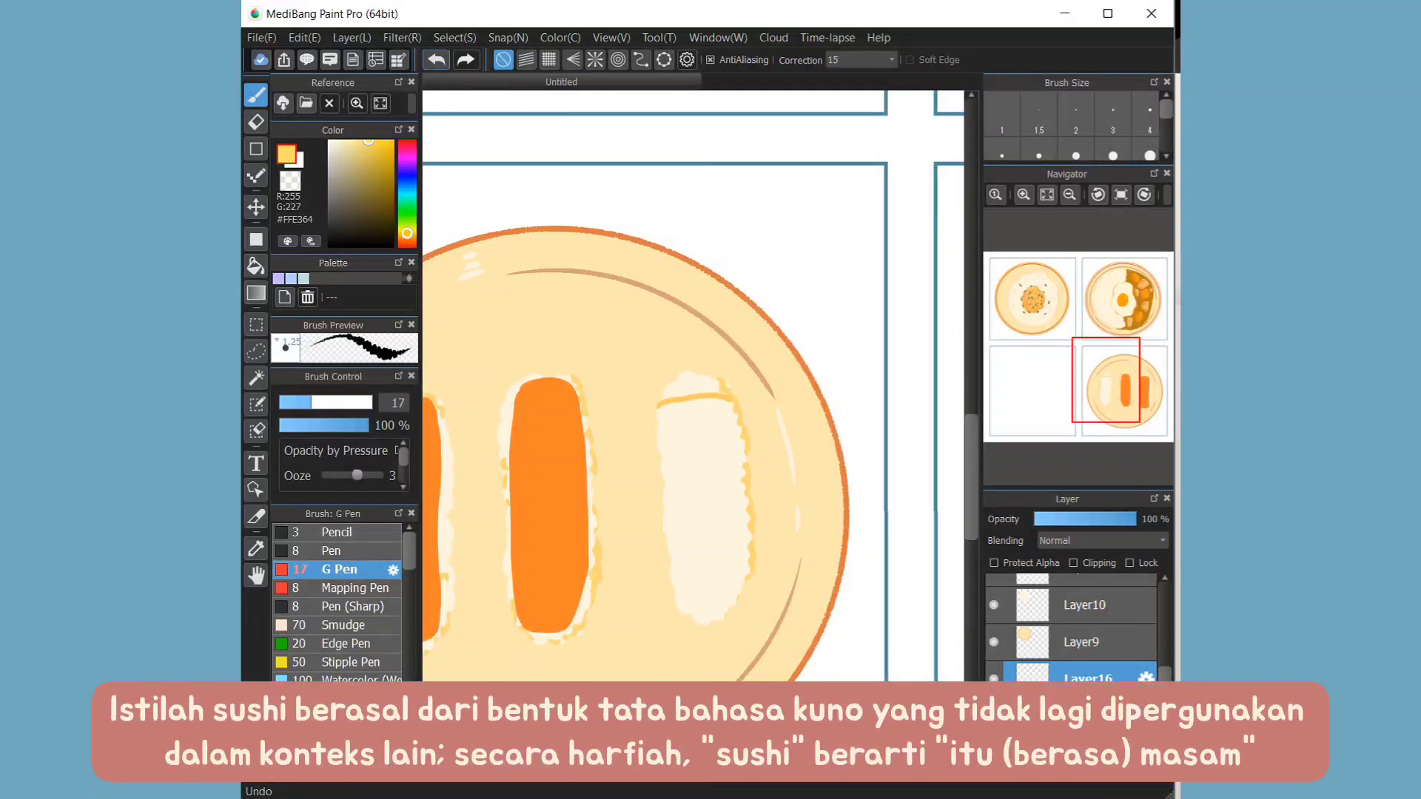
key(ctrl+z)
mouse_move(659, 408)
mouse_down()
mouse_move(734, 416)
mouse_move(688, 412)
mouse_move(740, 398)
mouse_move(734, 593)
mouse_move(741, 394)
mouse_up()
key(ctrl+z)
key(ctrl+z)
- Extend the rice around the egg slice on Layer15 with cream #FFF5E0 at brush size 43
key(ctrl+Down)
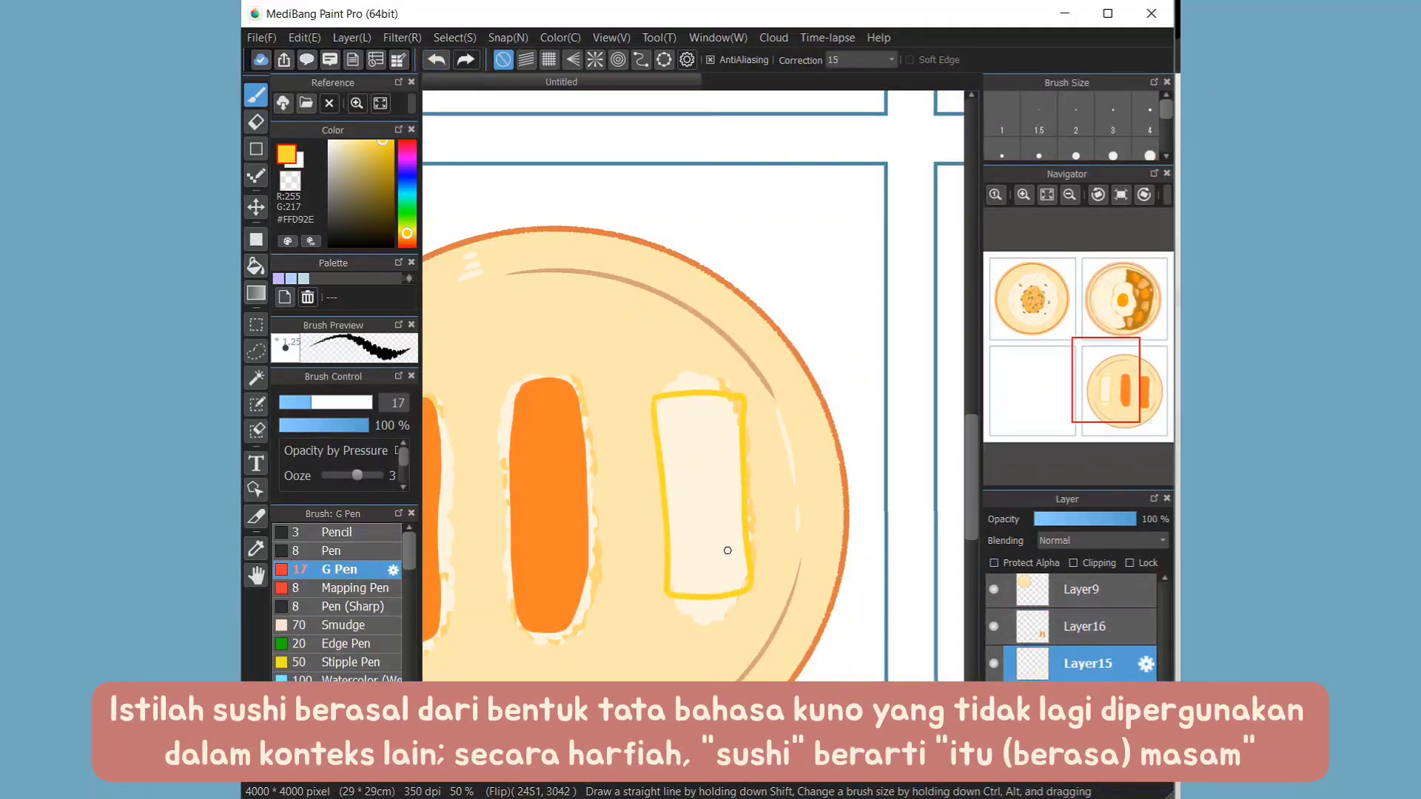
alt+click(724, 551)
ctrl+alt+drag(584, 590, 749, 533)
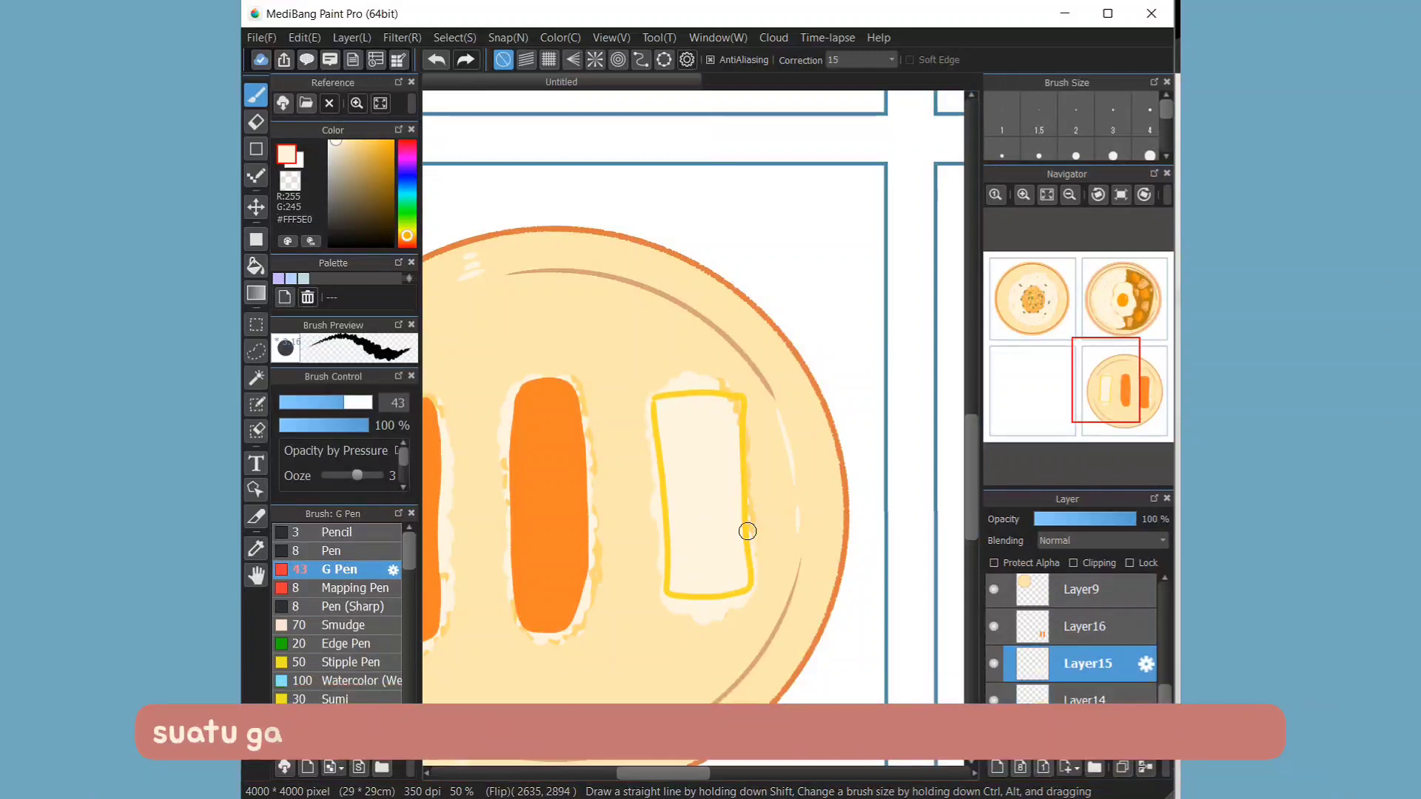
key(ctrl+Up)
- Fill the egg slice on Layer16 with the yellow sampled from its outline
key(g)
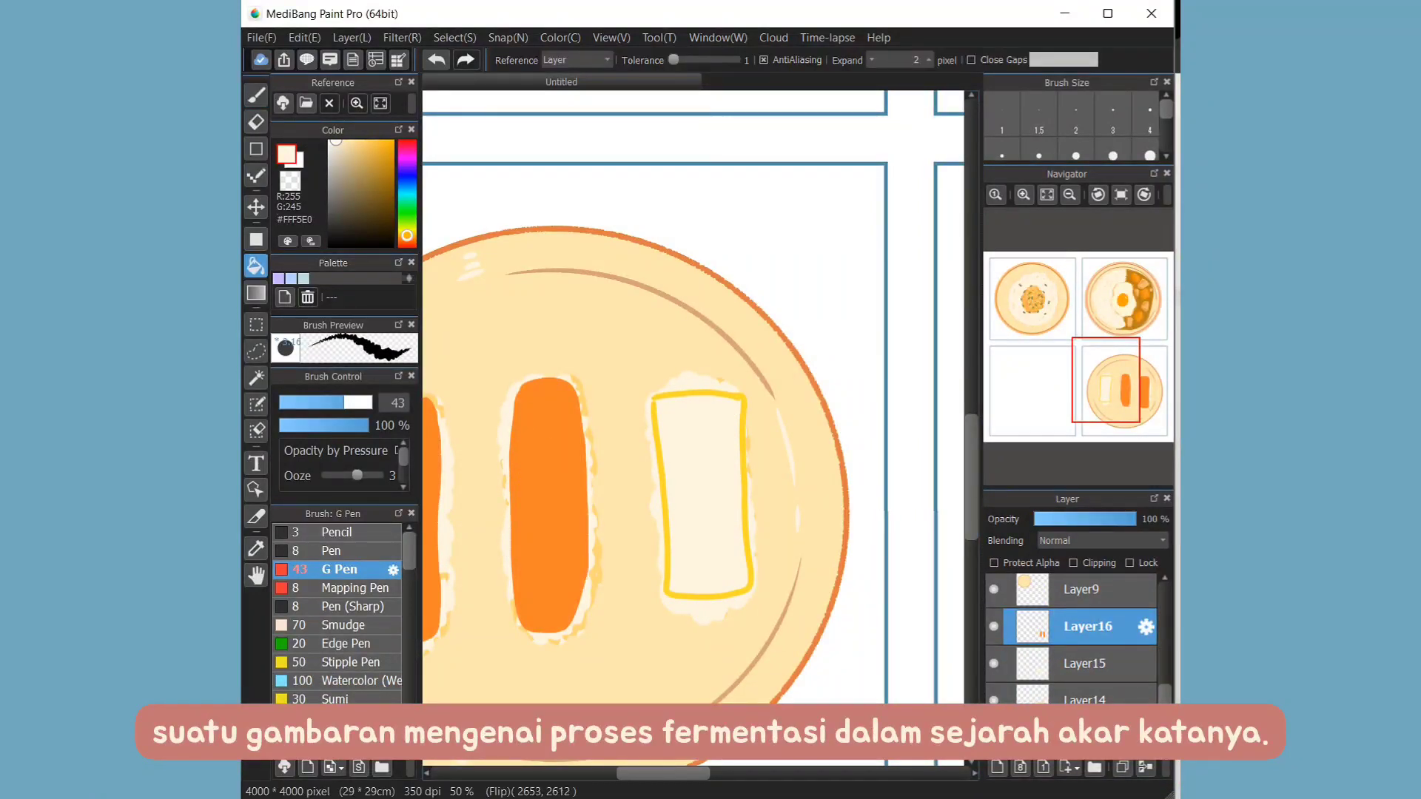
alt+click(663, 504)
click(703, 496)
- Outline a nori band across the middle of the egg slice in #6C7848 at brush size 20 and fill it
key(b)
click(355, 196)
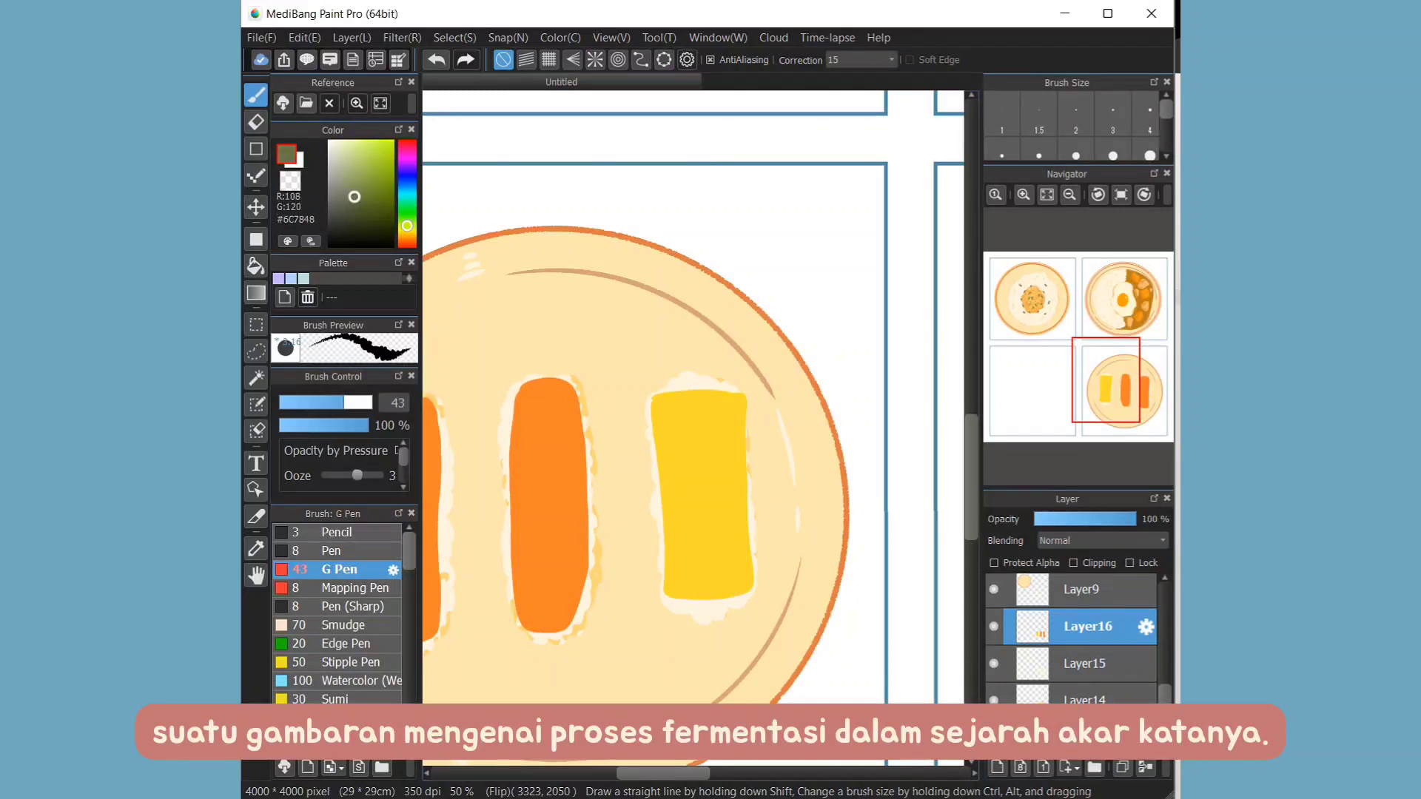
mouse_move(623, 476)
mouse_down()
mouse_move(669, 489)
mouse_move(655, 466)
mouse_up()
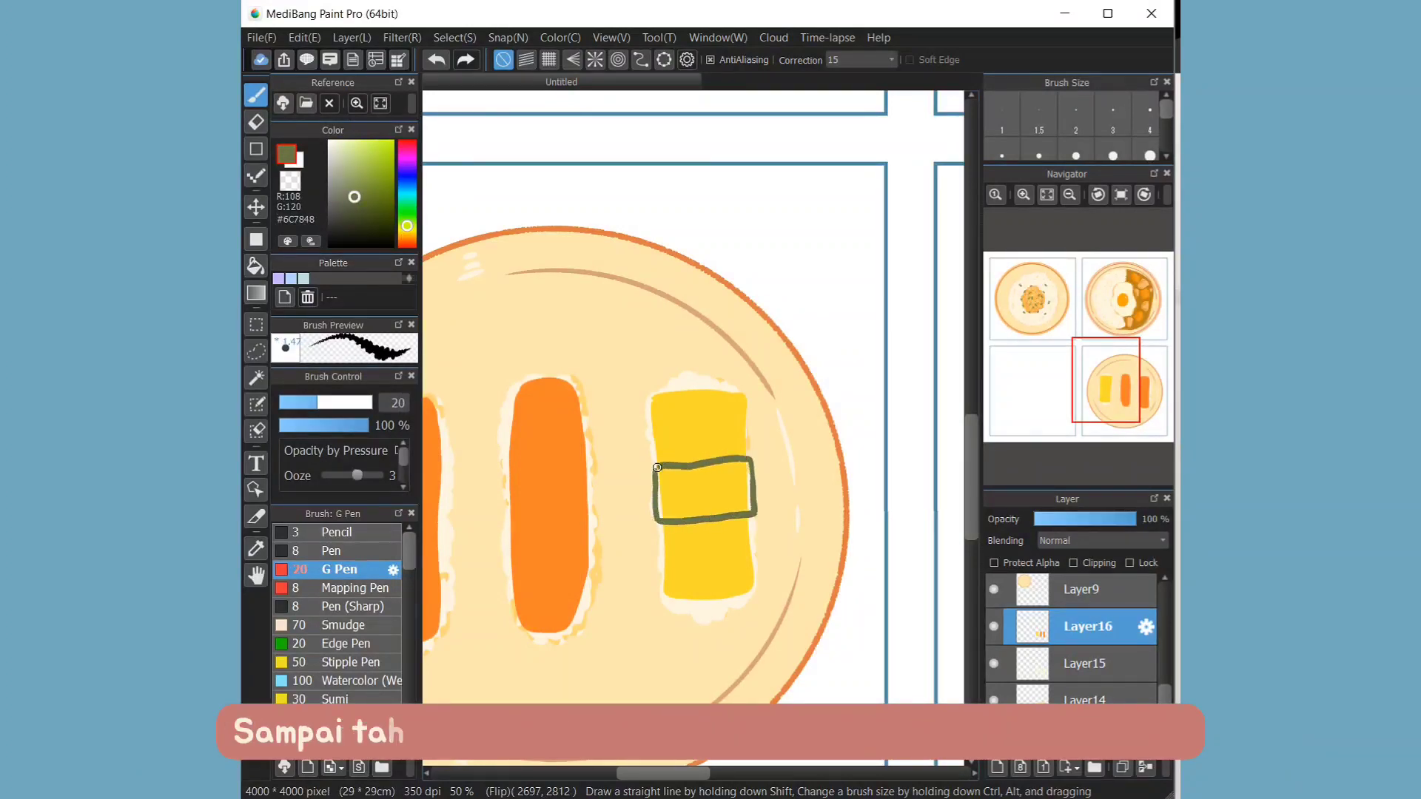
key(g)
click(658, 507)
key(b)
- Draw curved pale orange #F8C5A3 stripes at brush size 12 across the salmon slice farthest from the egg sushi
scroll(665, 698, left, 5)
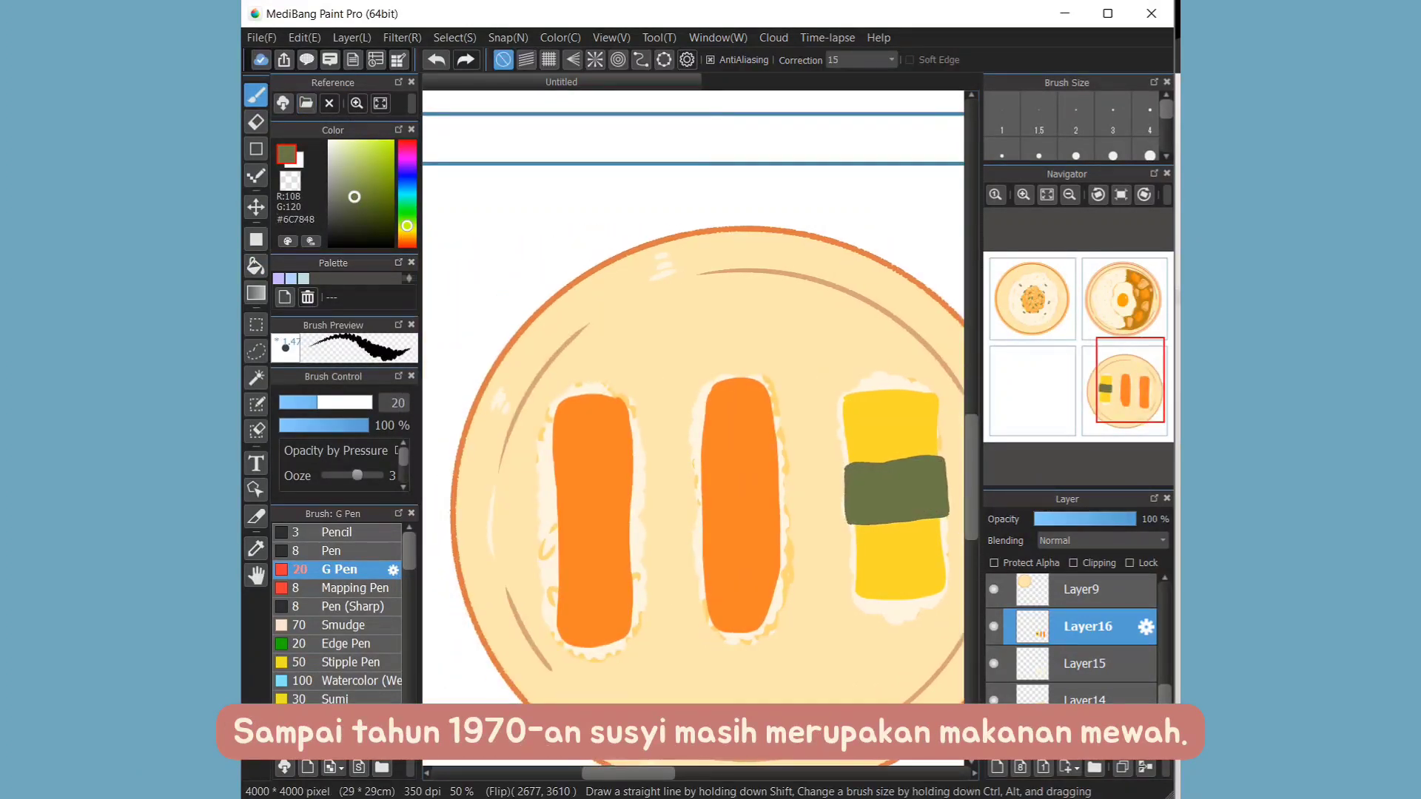
alt+click(592, 518)
alt+click(492, 436)
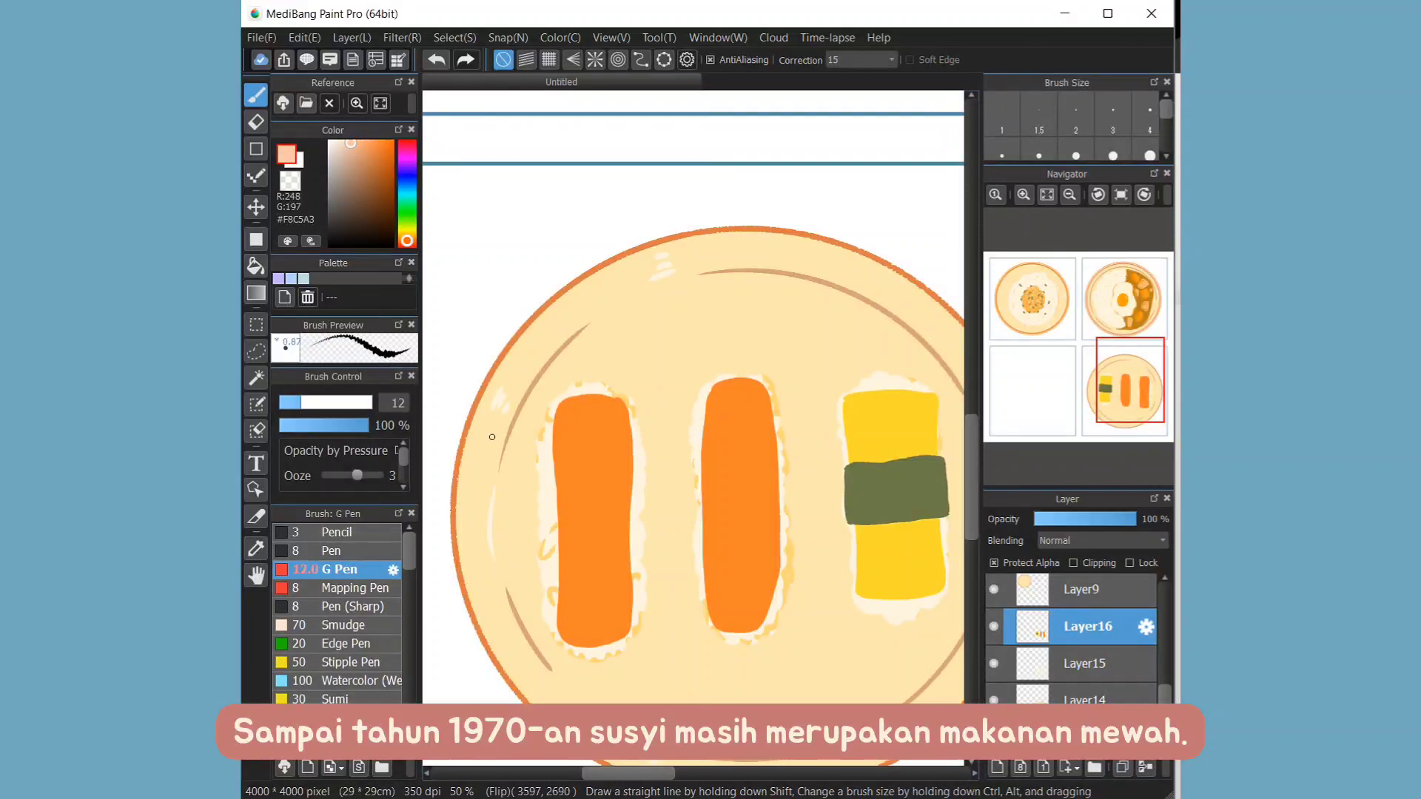
drag(566, 570, 631, 546)
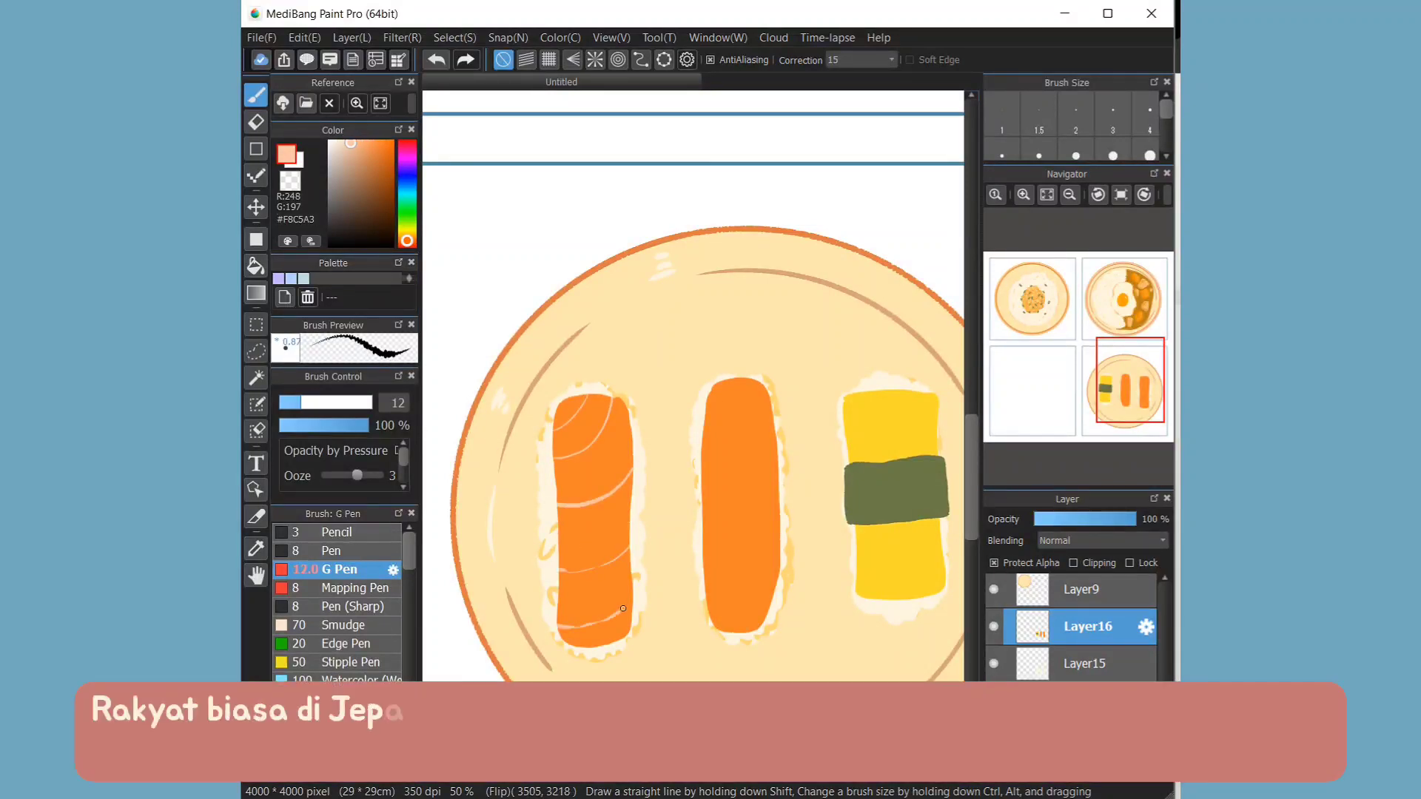
- Finish striping the salmon slices in pale orange #F8C5A3 and speckle the egg slice on Layer16 with darker yellow #F0C400
drag(562, 622, 632, 593)
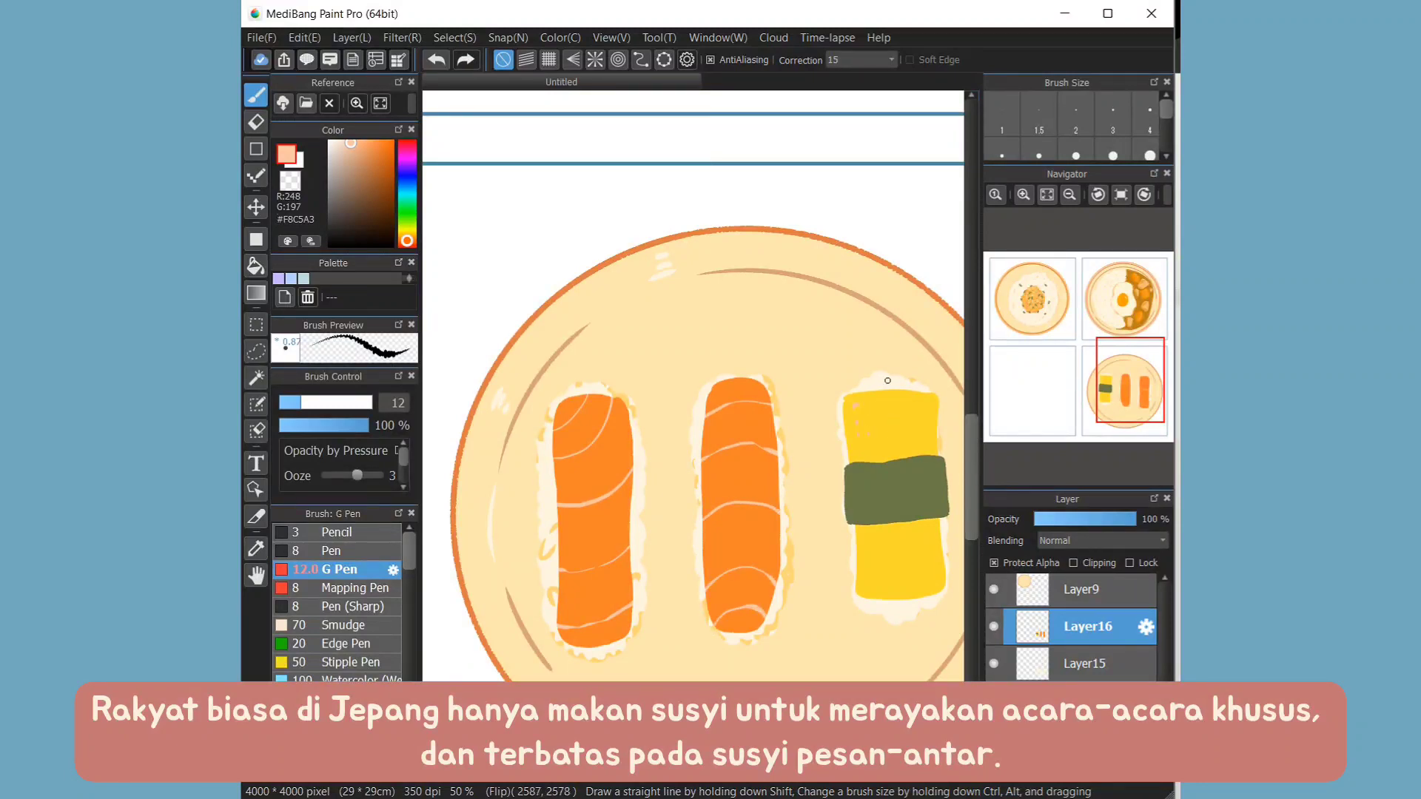
alt+click(888, 403)
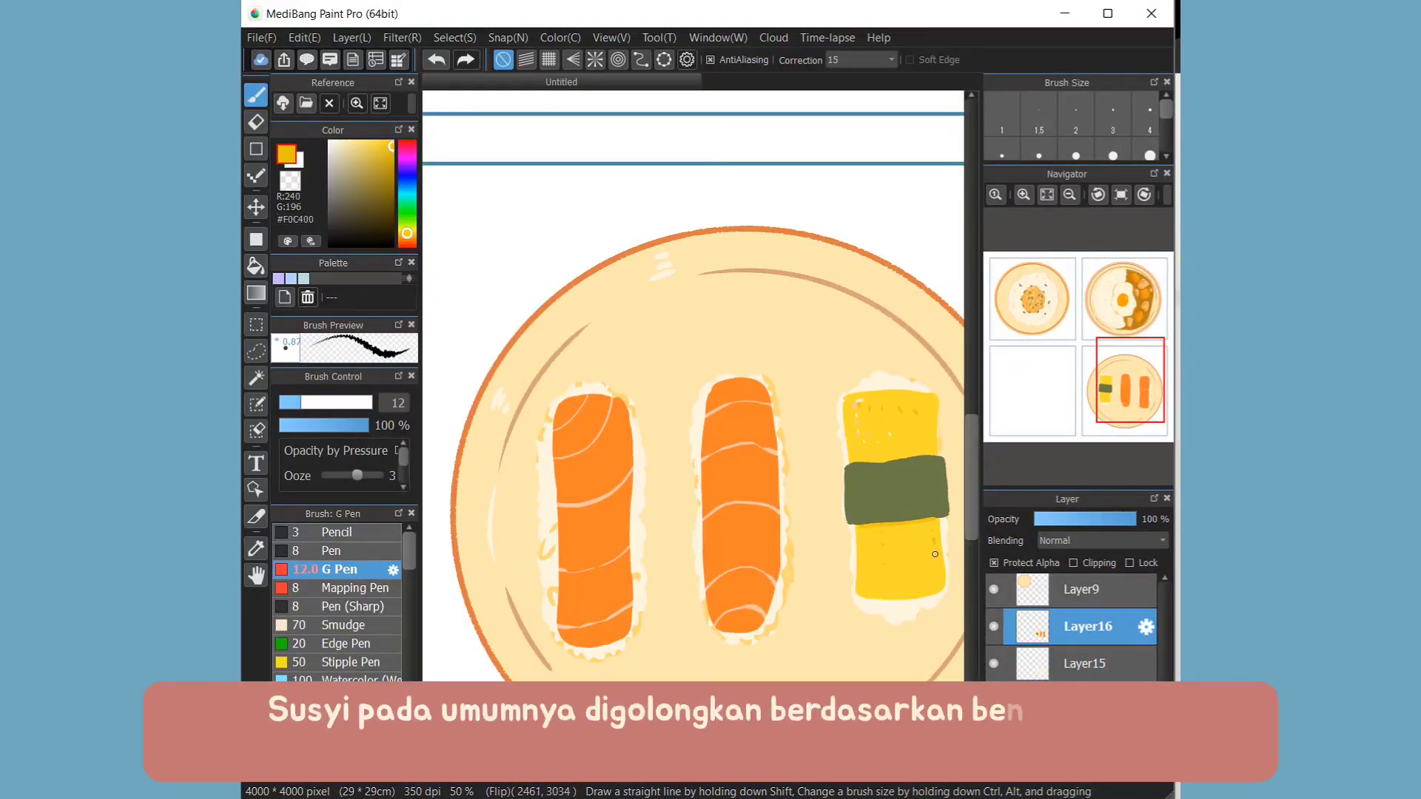
- Add #FFD67A grain marks to the rice on Layer15 and fill a brown #D7A475 shadow beside the outermost salmon sushi on Layer14
alt+click(880, 614)
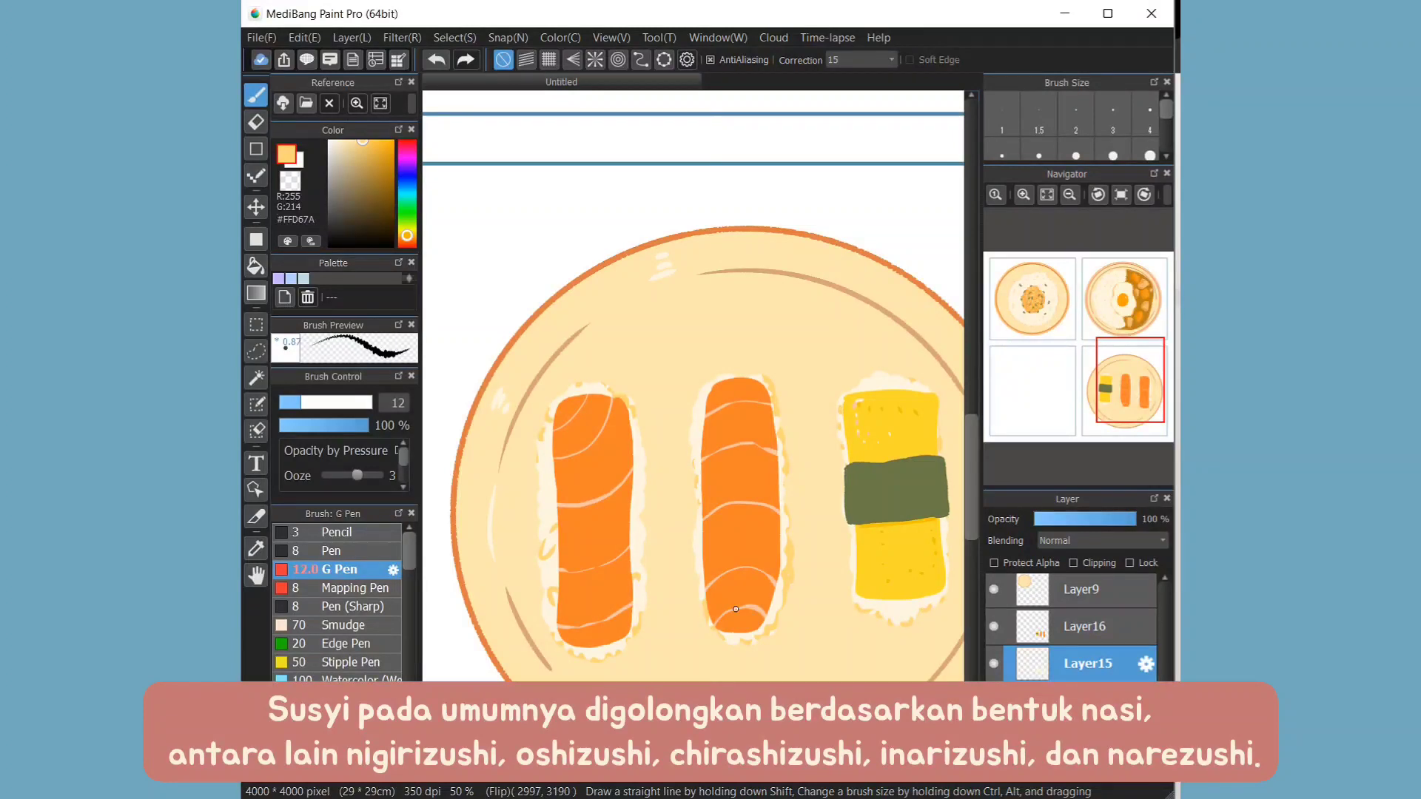
alt+click(658, 507)
alt+click(513, 427)
mouse_move(635, 413)
mouse_down()
mouse_move(652, 466)
mouse_move(642, 637)
mouse_up()
key(g)
click(645, 532)
key(b)
- Outline and fill matching #D7A475 shadows beside the middle salmon sushi and the egg sushi on Layer14
mouse_move(786, 413)
mouse_down()
mouse_move(800, 529)
mouse_move(781, 653)
mouse_up()
key(g)
click(785, 532)
key(b)
scroll(740, 444, right, 5)
mouse_move(740, 410)
mouse_down()
mouse_move(732, 636)
mouse_move(745, 504)
mouse_up()
key(ctrl+z)
scroll(604, 625, down, 3)
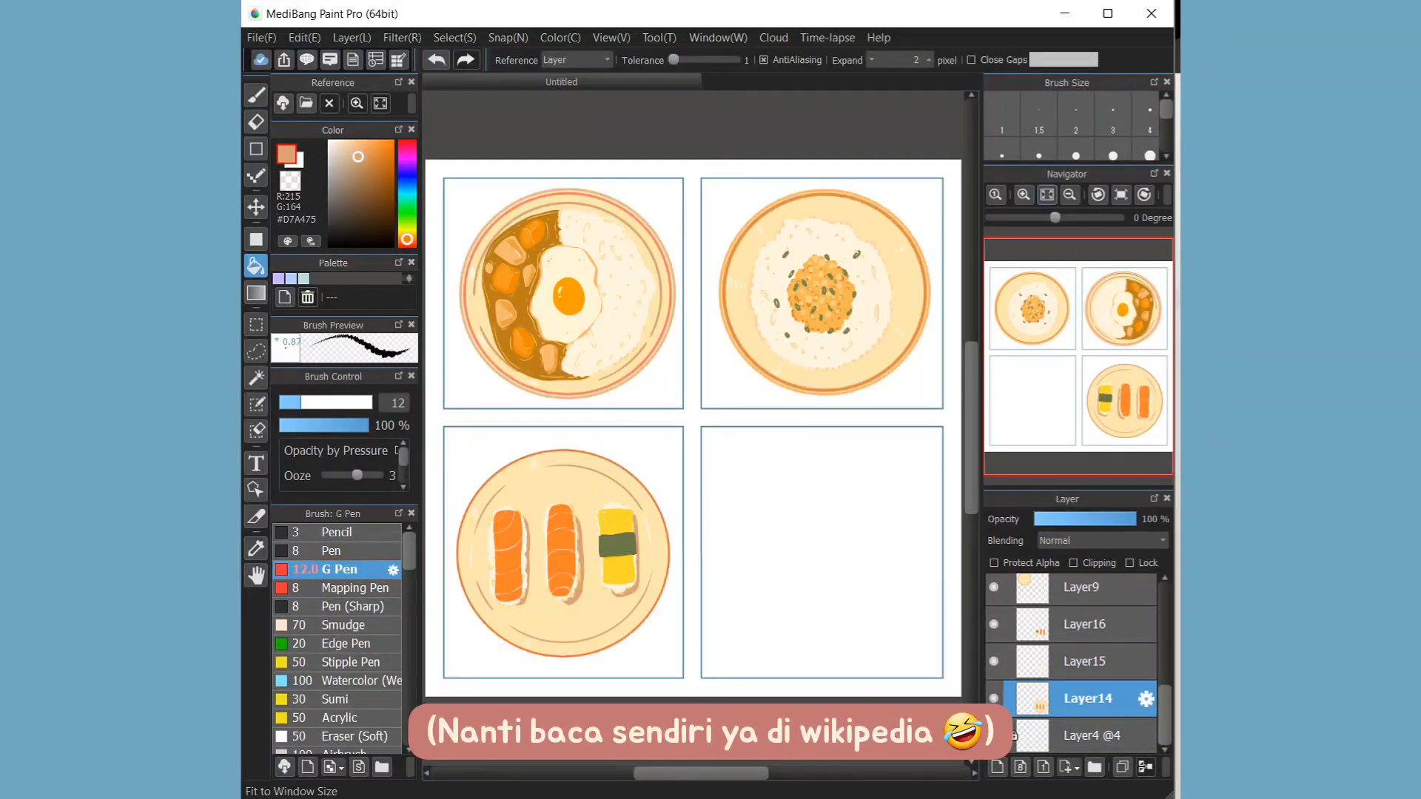
scroll(532, 675, up, 1)
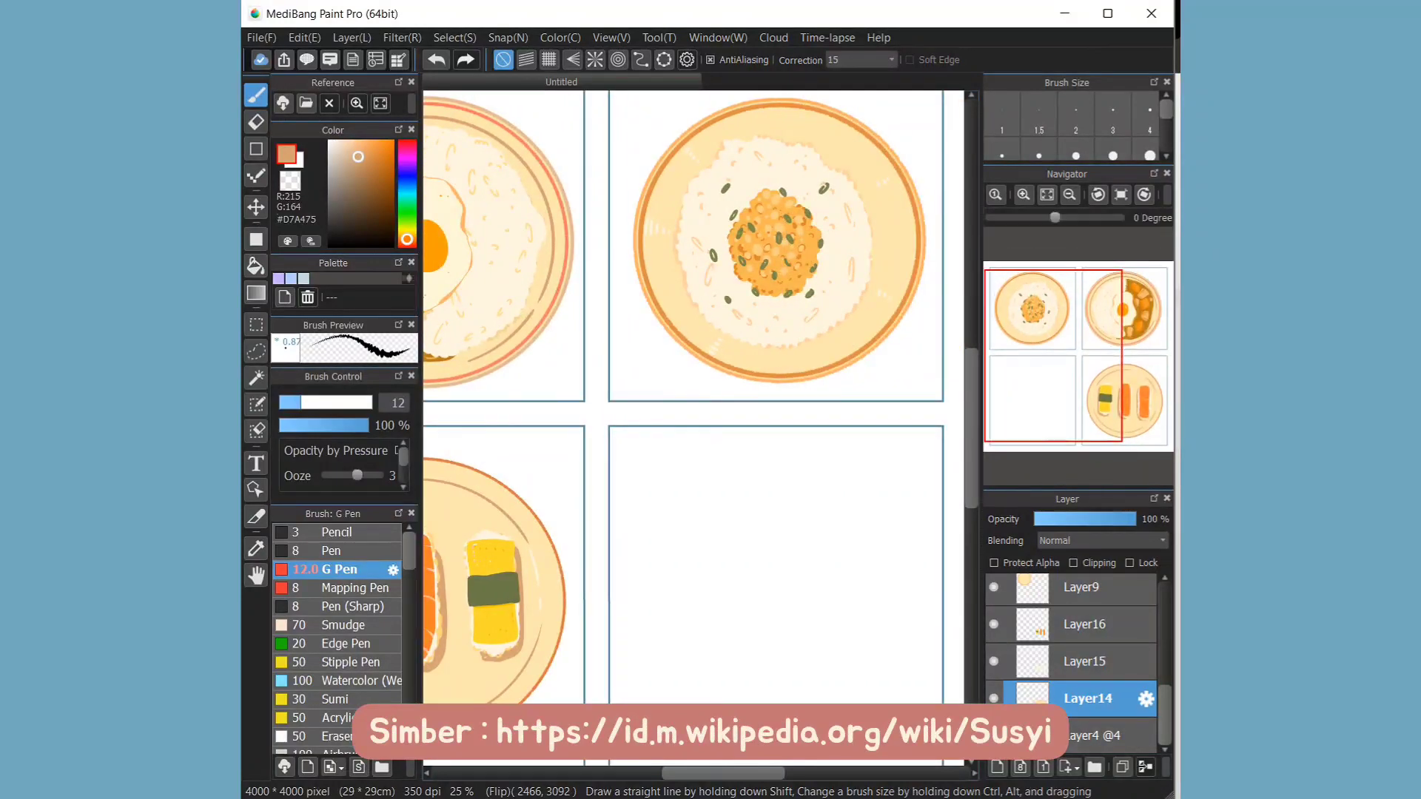
- Speckle the nori band of the egg sushi on Layer16 with yellow #FFD92E sampled from the egg slice
scroll(693, 631, up, 1)
alt+click(686, 607)
ctrl+shift+click(696, 629)
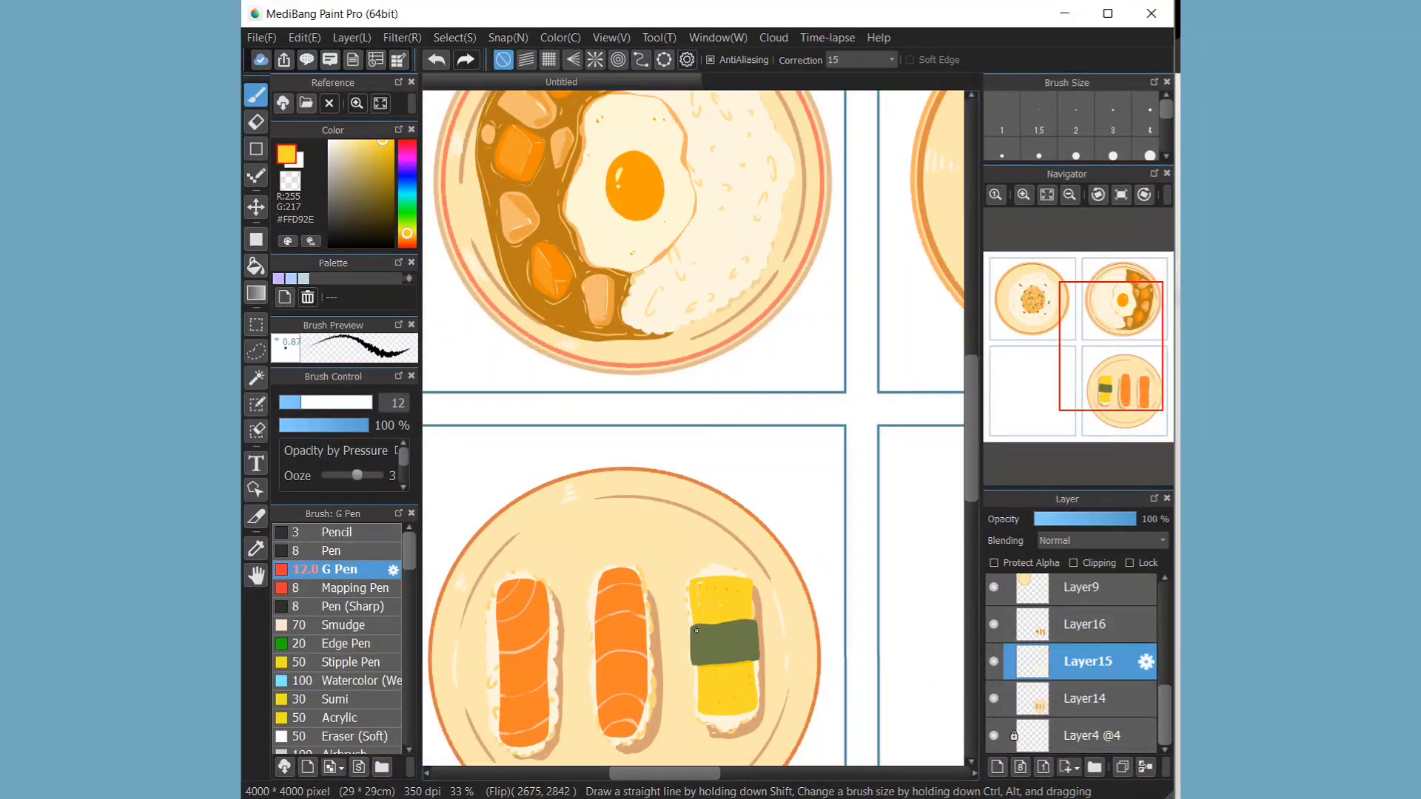
ctrl+shift+click(696, 635)
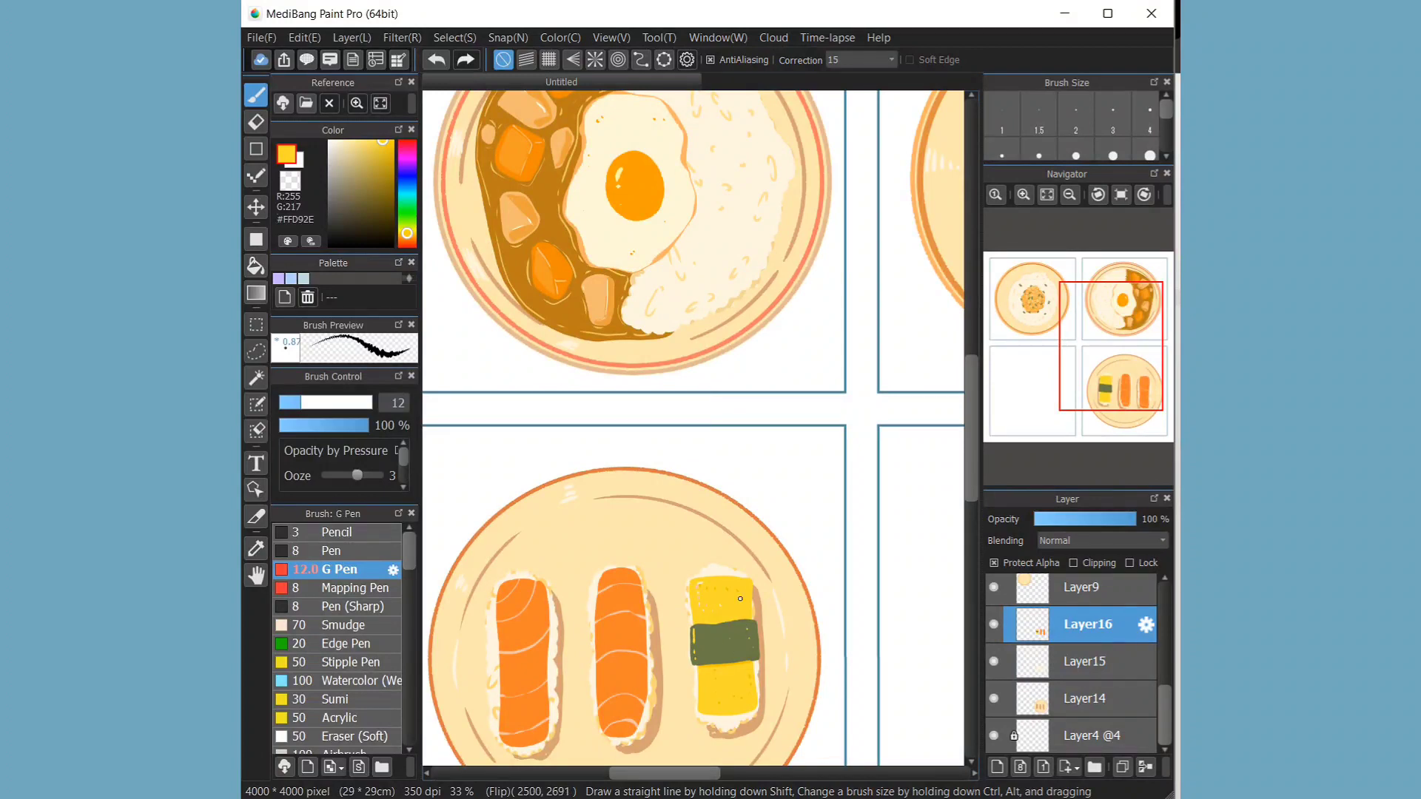
- Fill a wide flat plate ellipse in the fourth panel on Layer17 with cream and add a slightly darker rim beneath it
click(1046, 194)
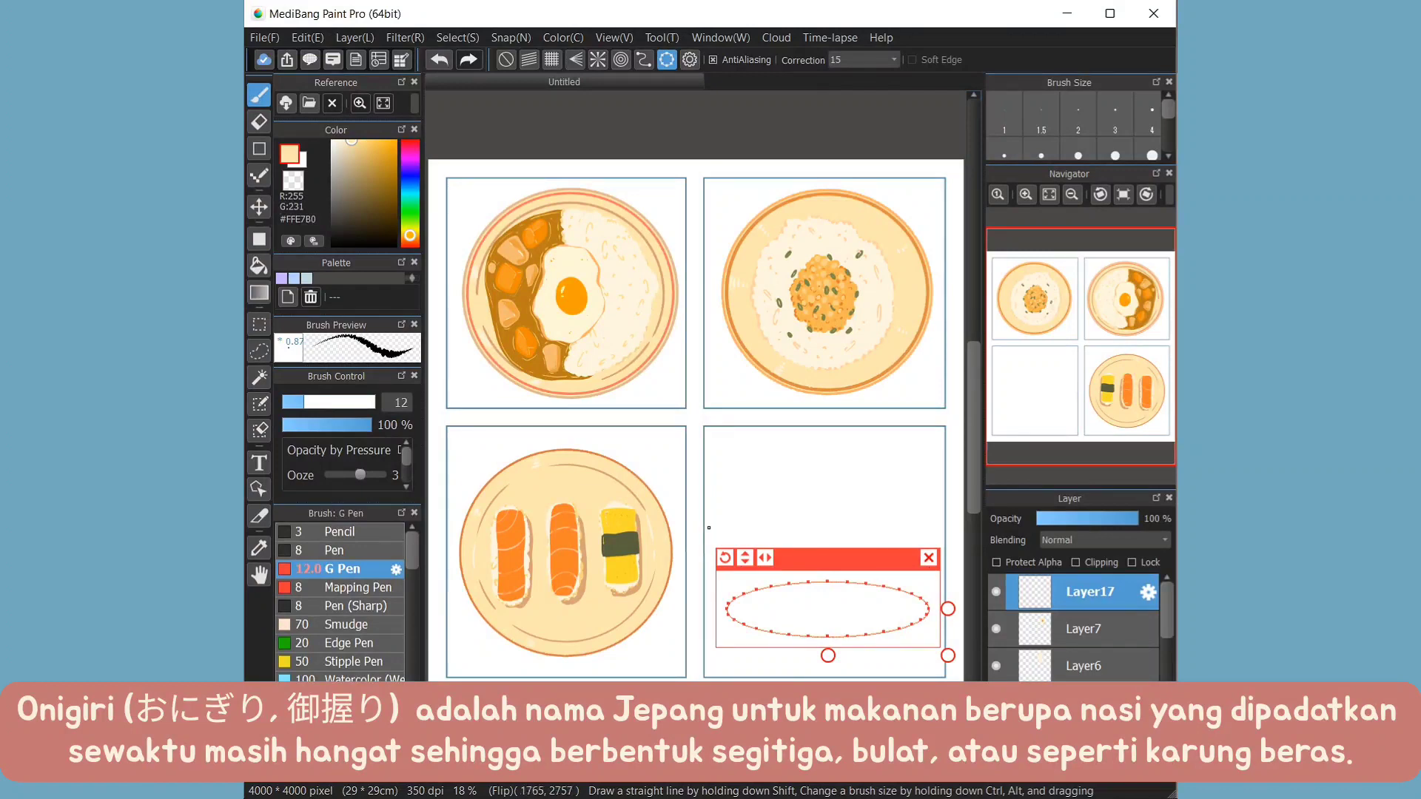
key(g)
click(827, 609)
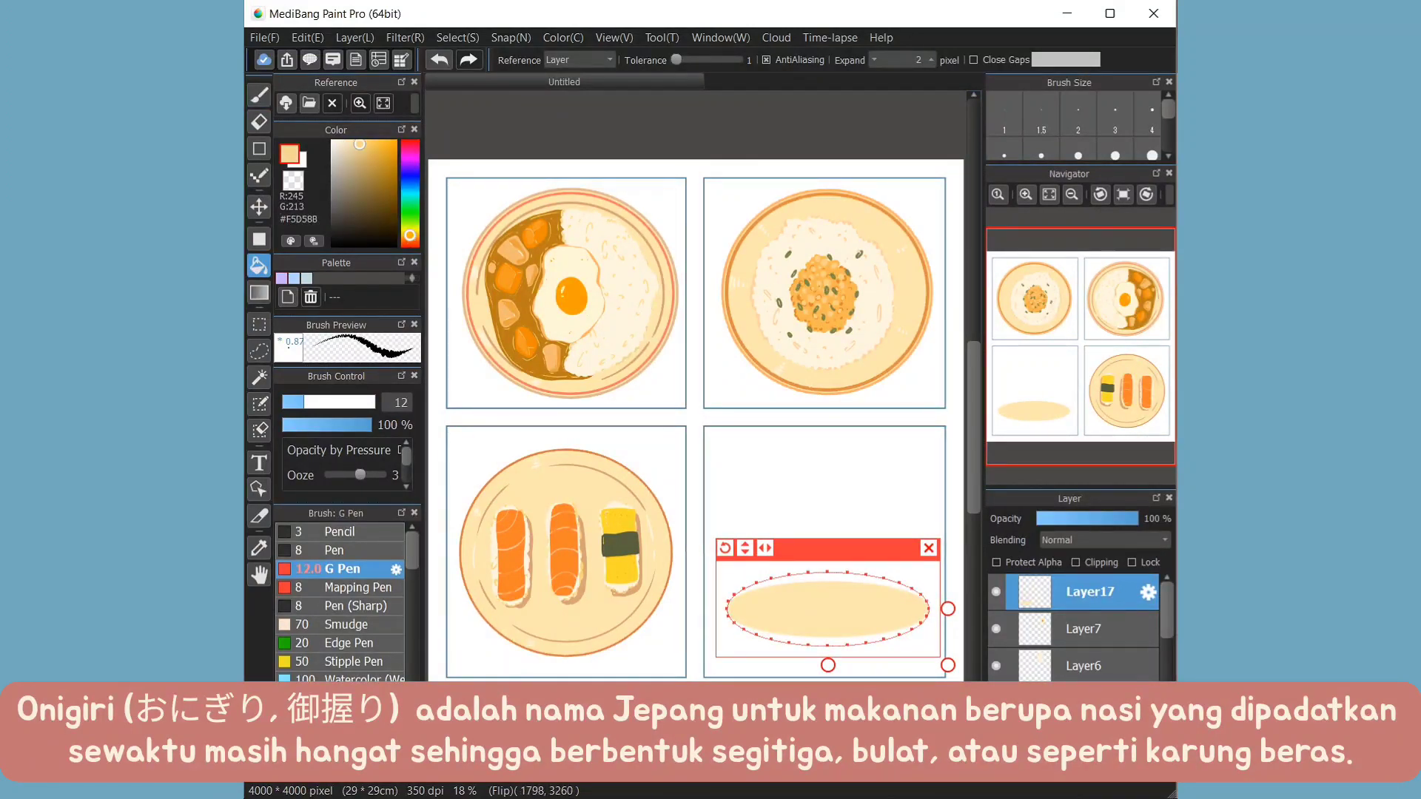
key(b)
scroll(881, 557, up, 5)
scroll(881, 557, down, 3)
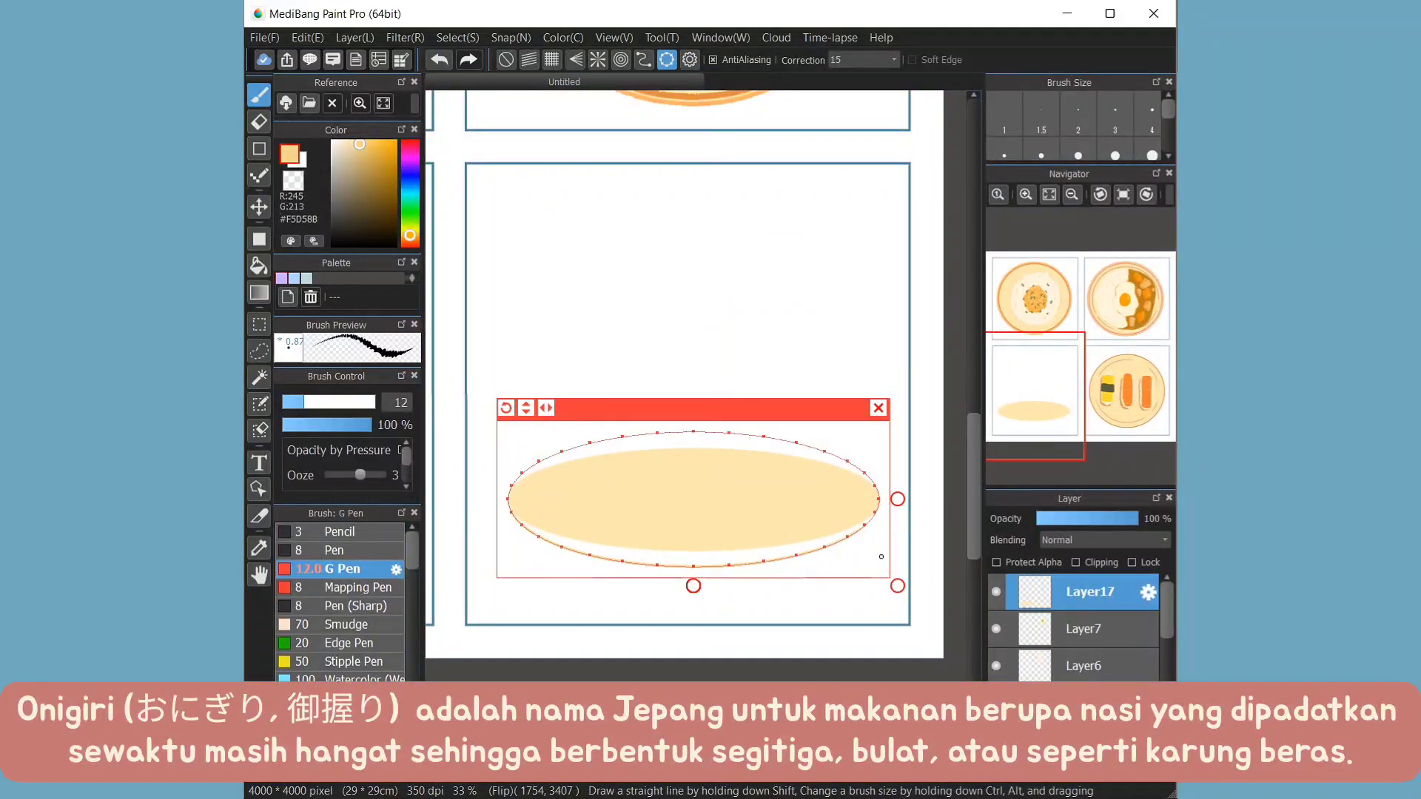
drag(521, 532, 870, 536)
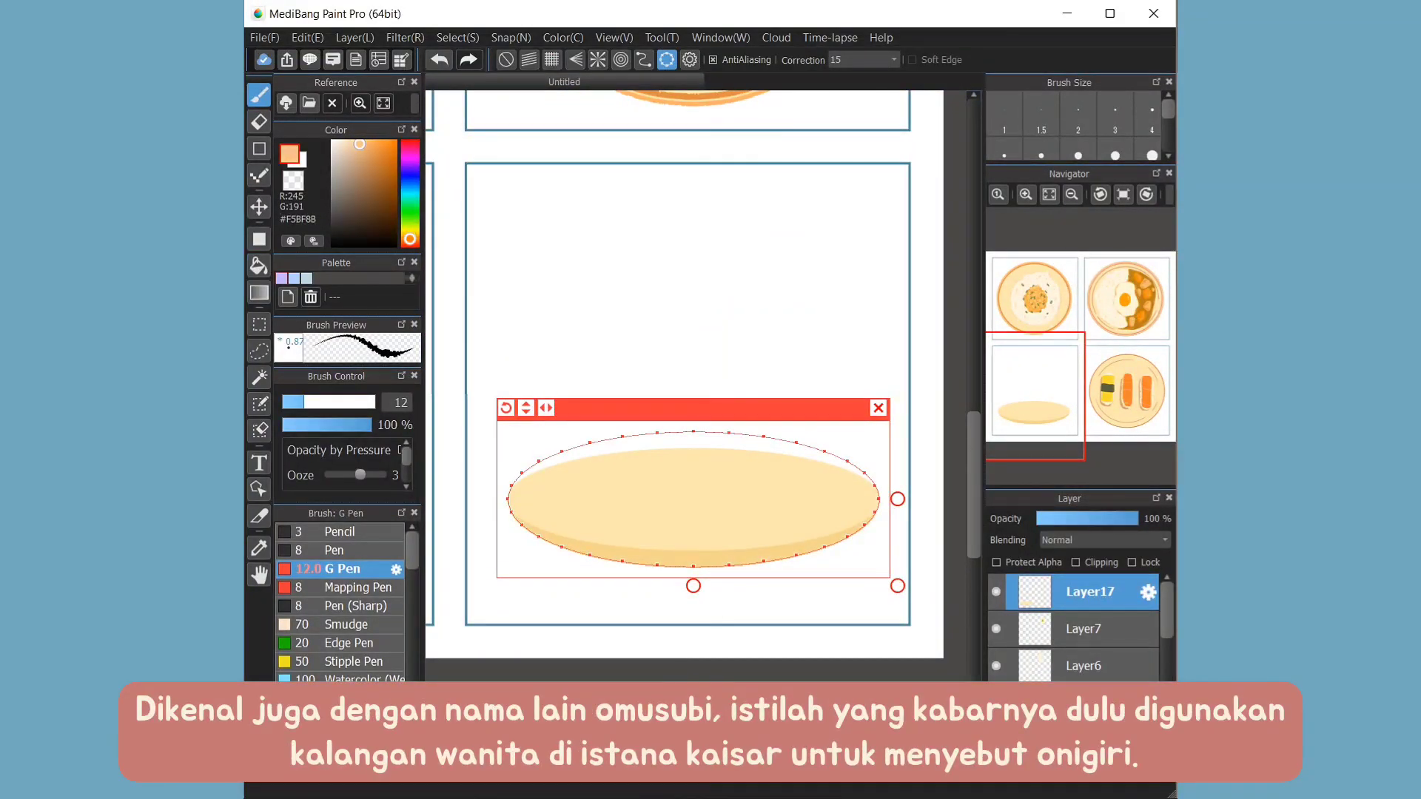
- Draw the plate's outline and curved inner rim lines in light orange #FFB772, and add cream #FFF5E0 highlights
mouse_move(897, 586)
mouse_down()
mouse_move(898, 569)
mouse_move(856, 558)
mouse_up()
drag(677, 470, 836, 510)
click(505, 59)
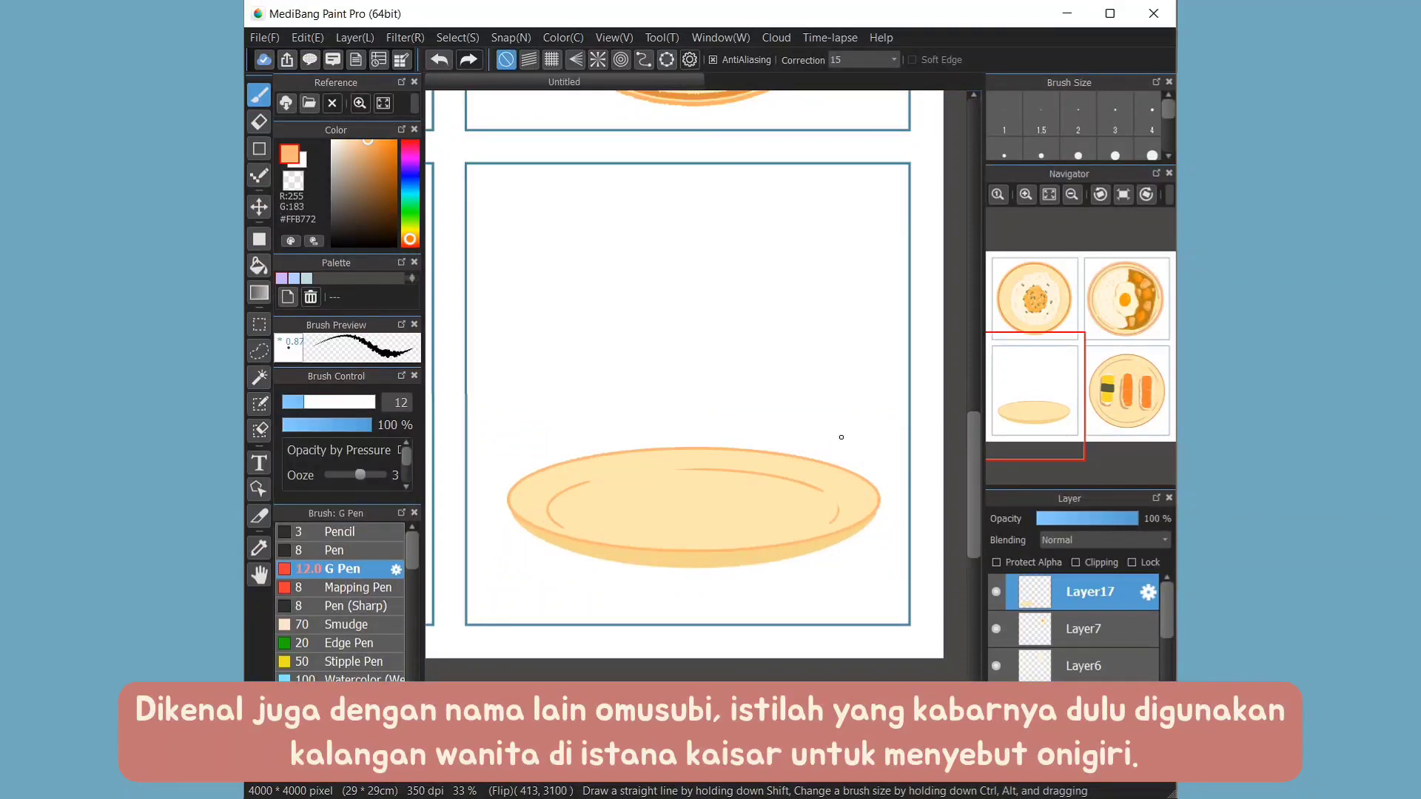
scroll(772, 500, left, 5)
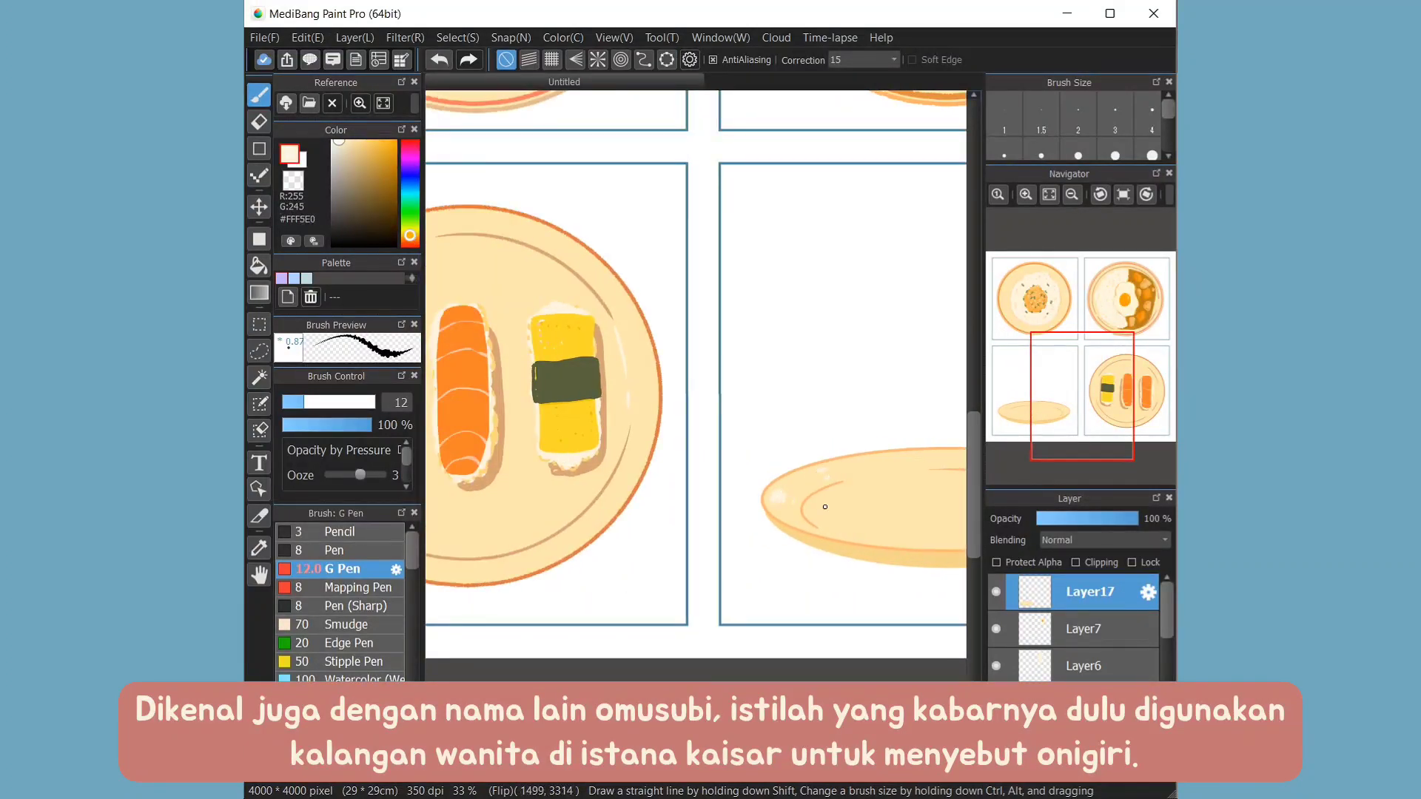
scroll(825, 507, right, 3)
- Create Layer18 above the plate and enlarge the plate on Layer17 to nearly the full width of the panel
key(ctrl+shift+n)
scroll(650, 459, left, 5)
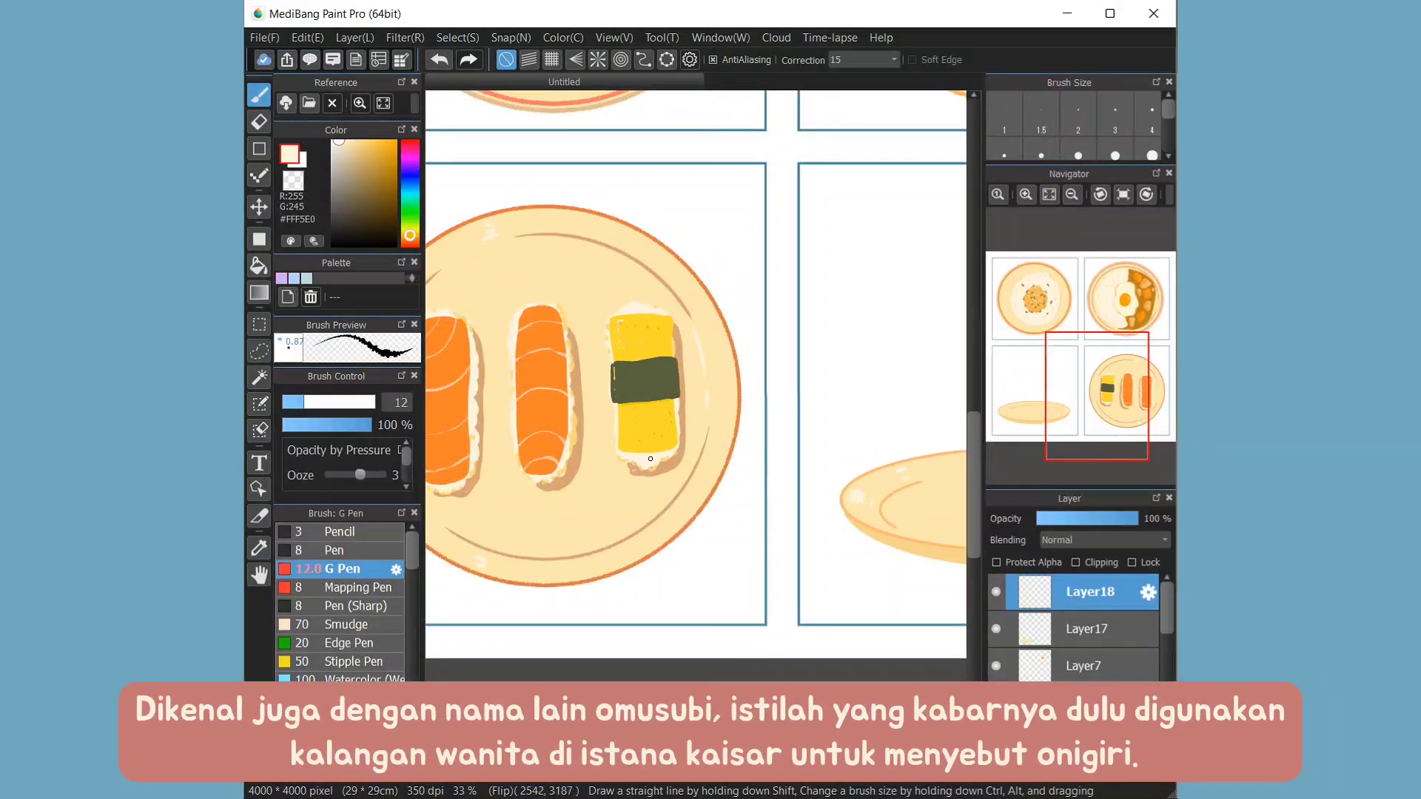
scroll(650, 459, right, 6)
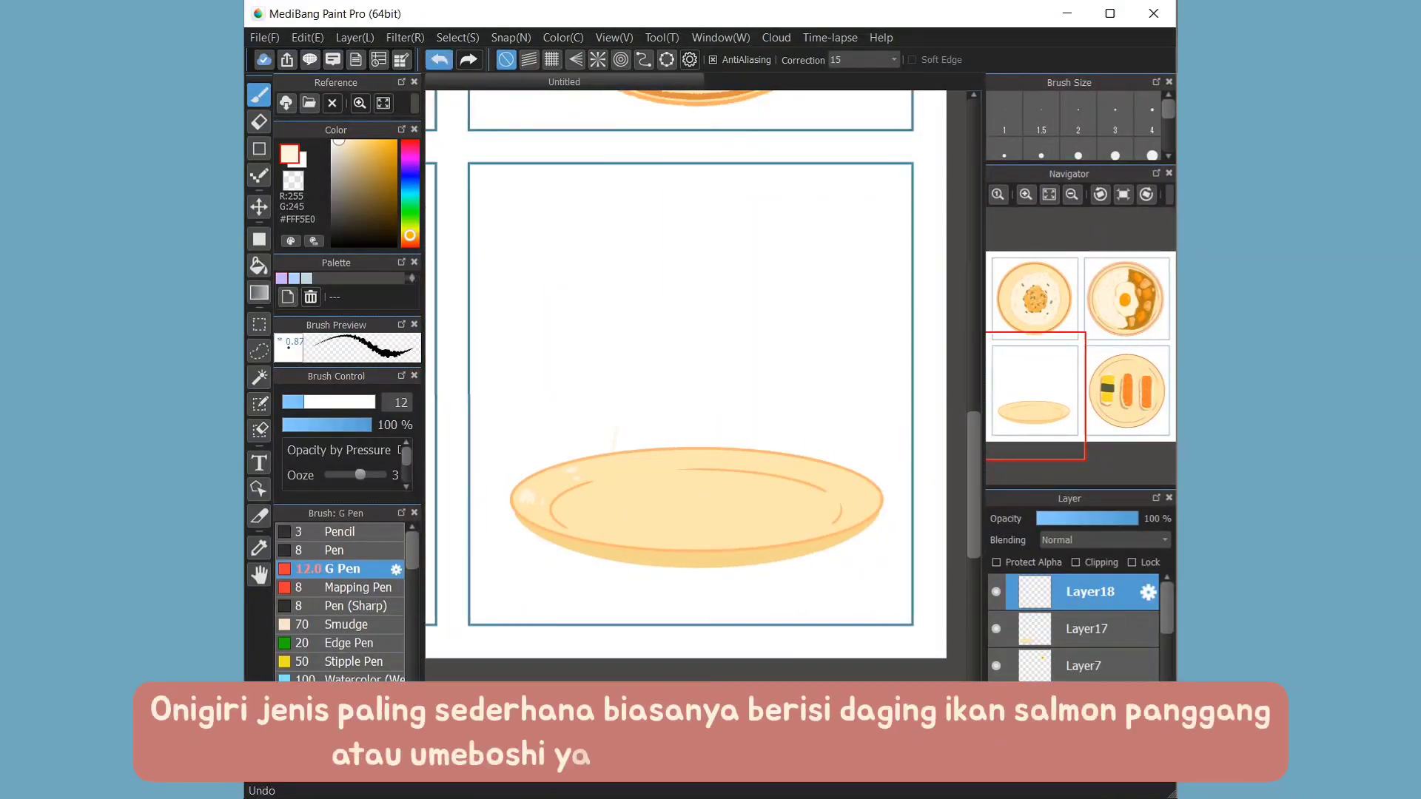
key(v)
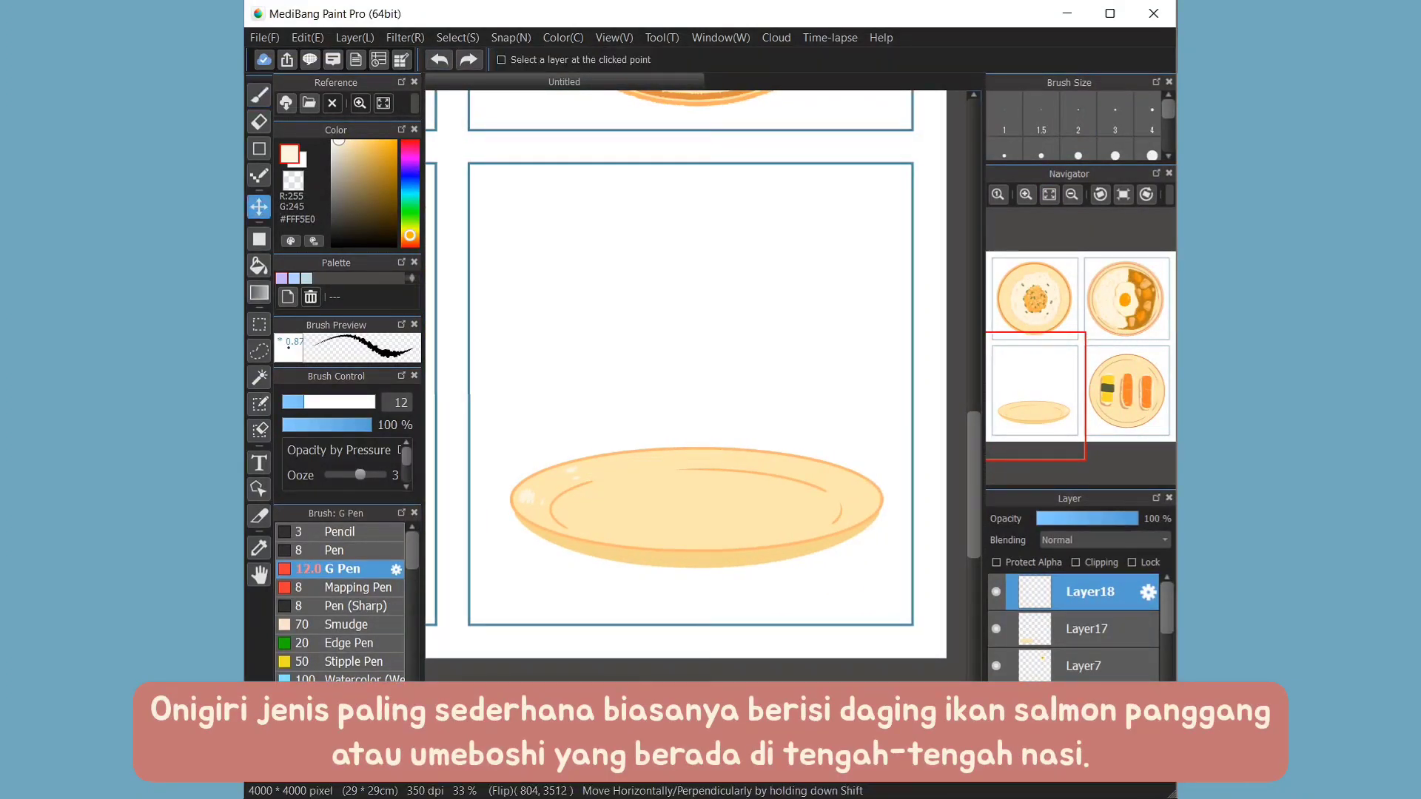
click(1088, 628)
key(ctrl+t)
drag(509, 414, 478, 401)
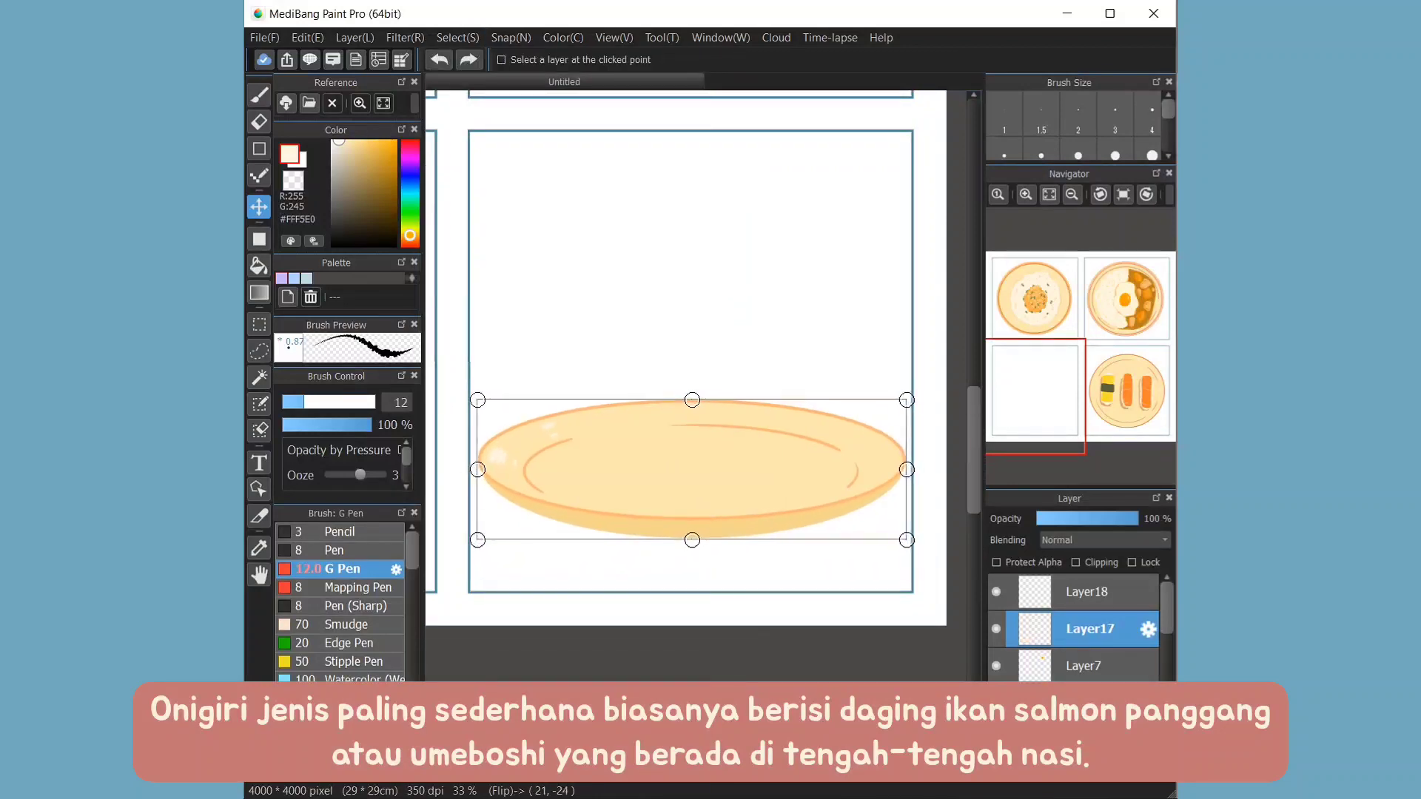
key(Return)
scroll(690, 370, up, 1)
- Outline a rounded onigiri triangle on the plate in cream #FFF5E0 on Layer18 with a smooth edge and fill it
click(1088, 591)
key(b)
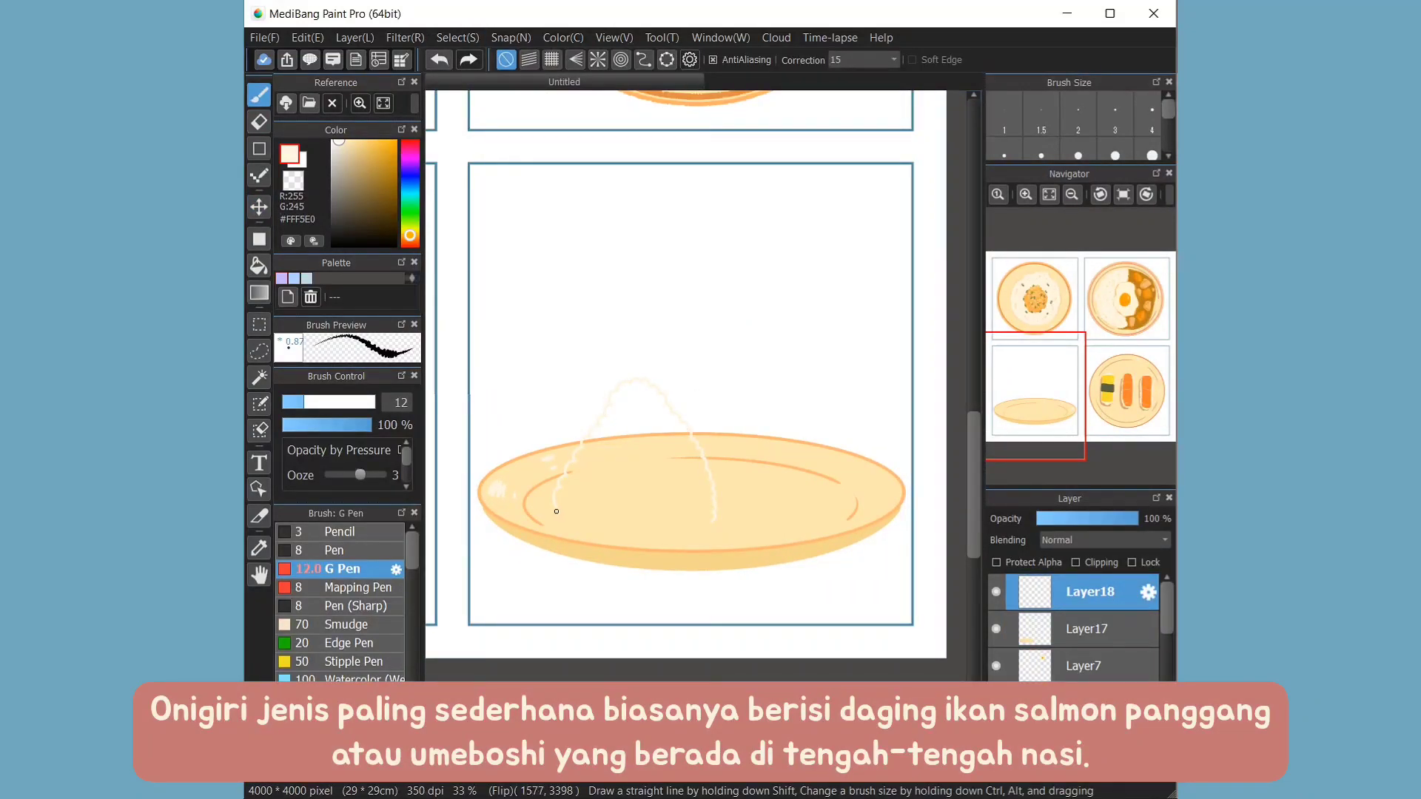
click(439, 59)
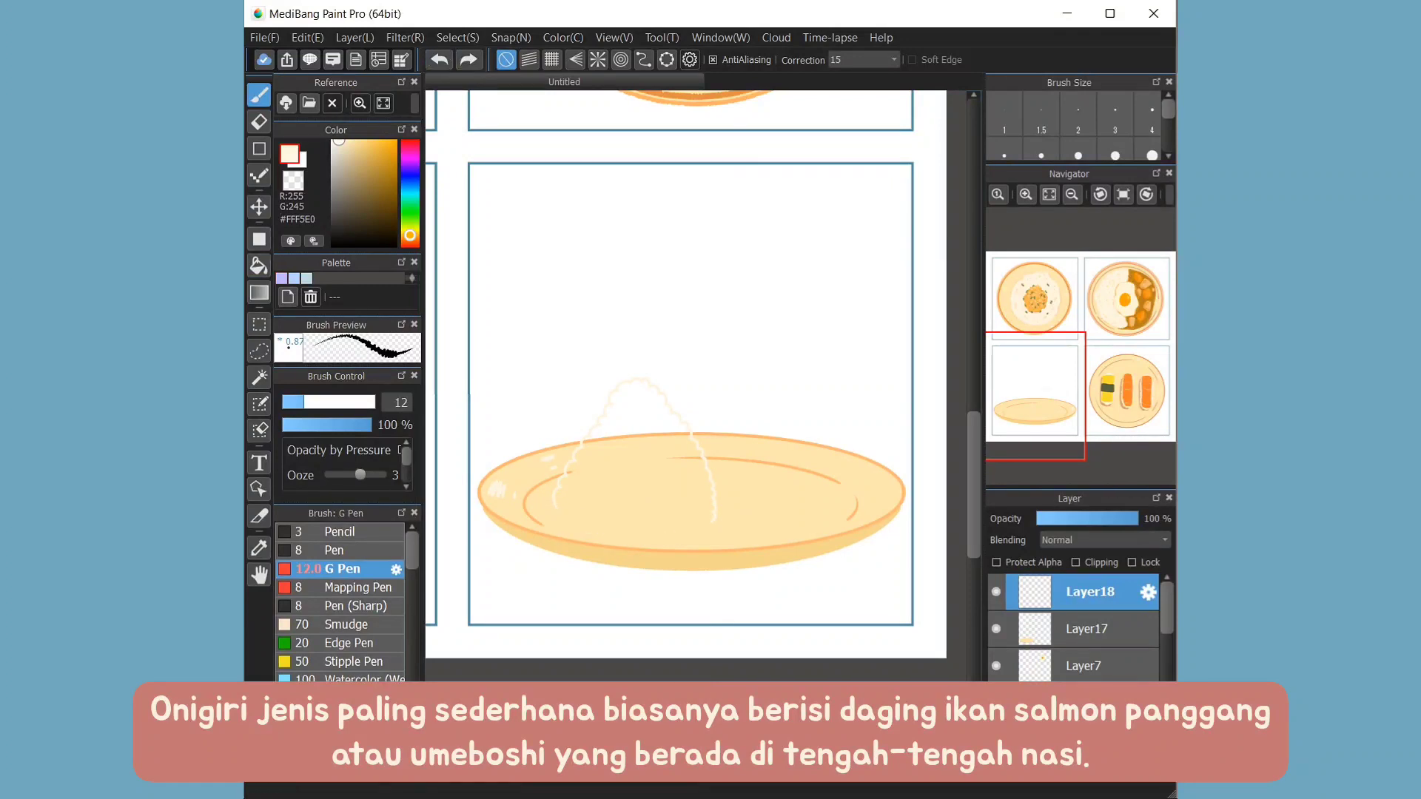
click(404, 37)
click(586, 481)
drag(557, 512, 685, 481)
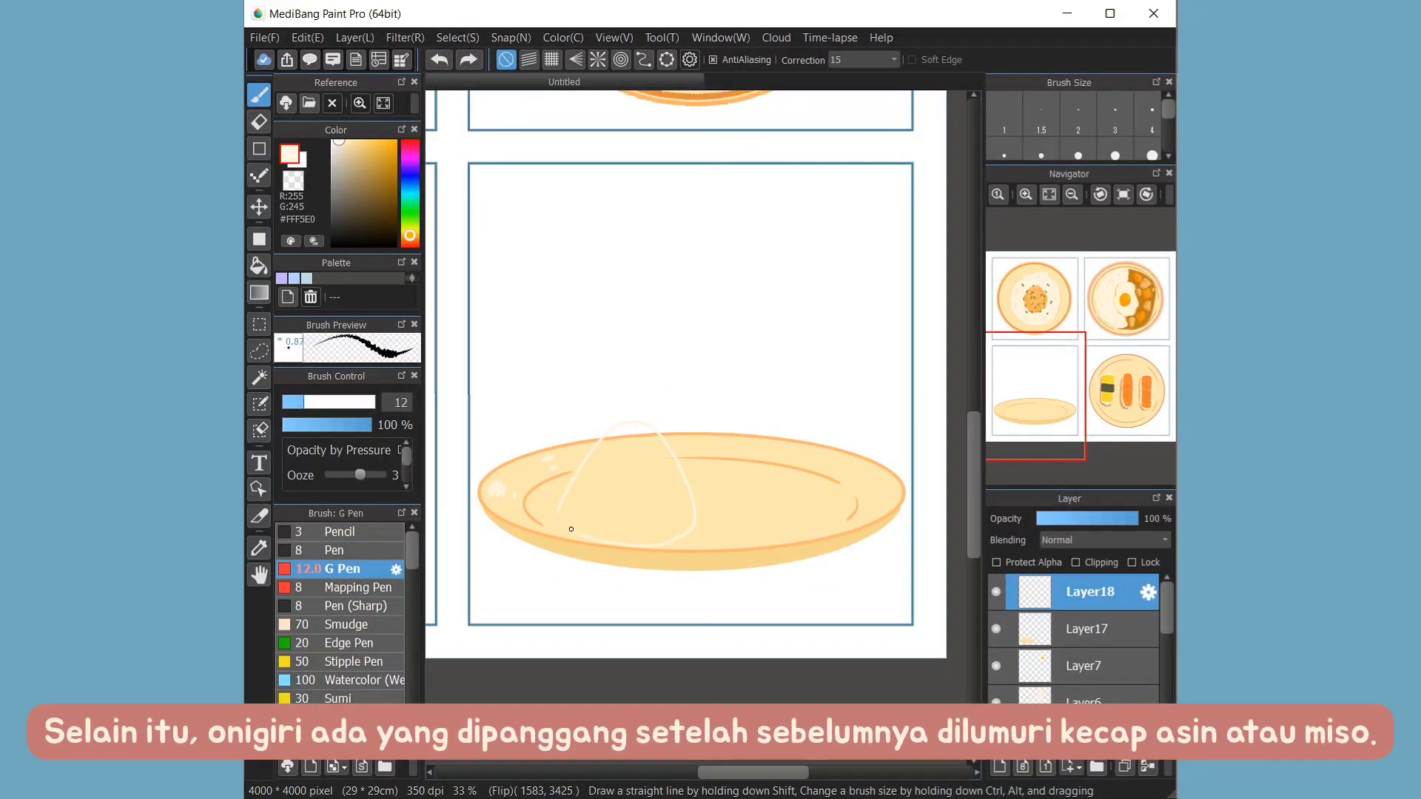
key(g)
click(622, 496)
key(b)
- Enlarge the onigiri on Layer18 so it rises well above the plate
scroll(595, 619, up, 3)
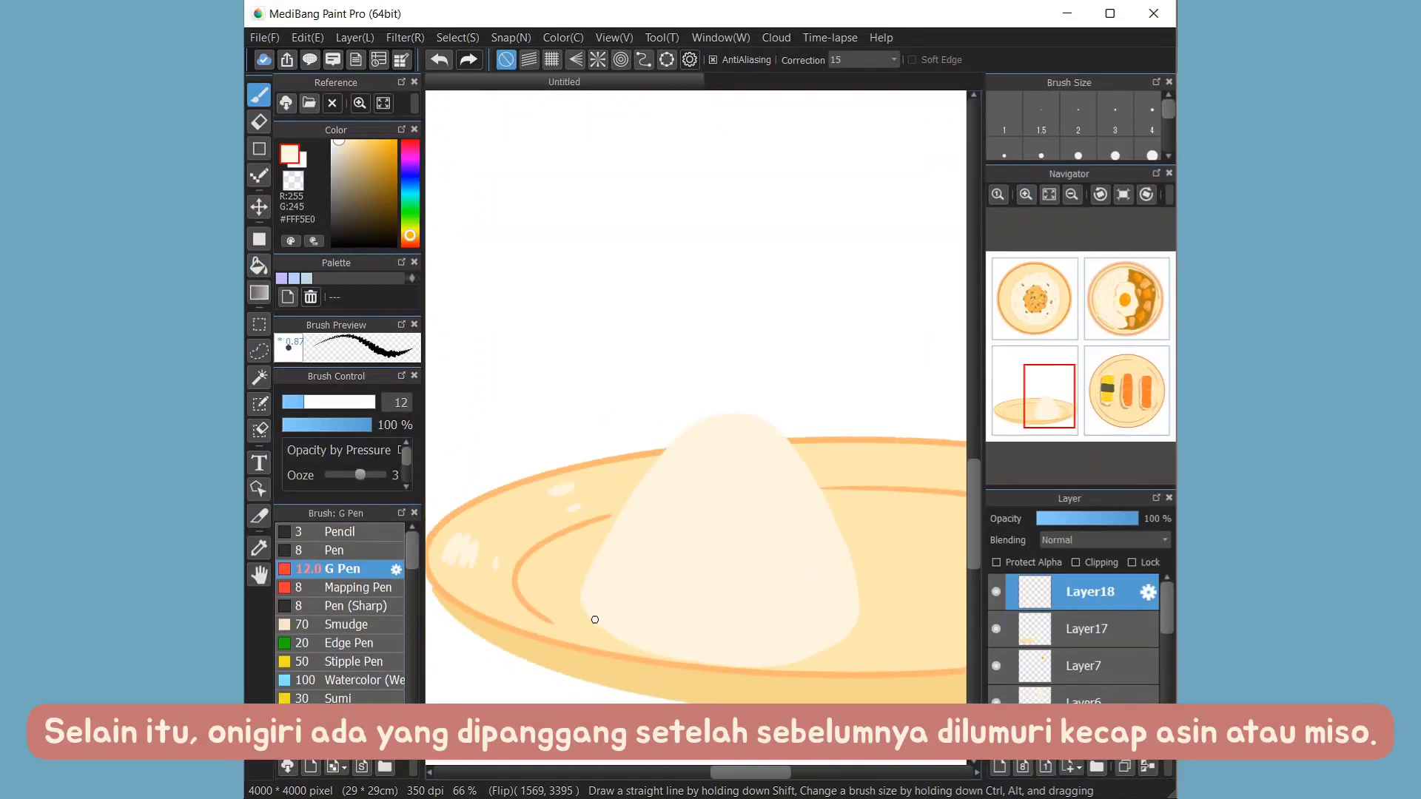
scroll(784, 491, down, 4)
key(ctrl+t)
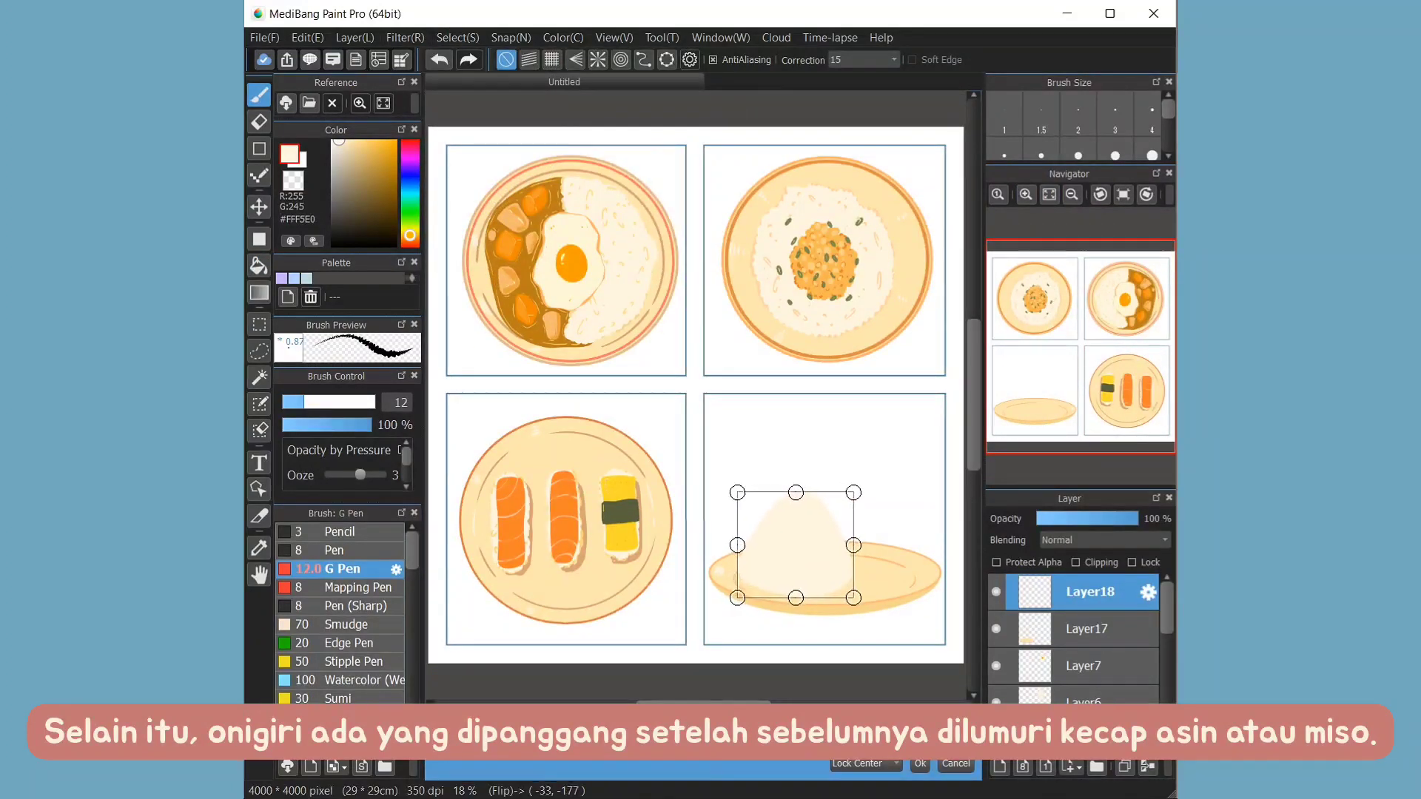
key(Return)
scroll(695, 384, up, 1)
- Adjust the plate's placement on Layer17 and resize and move the onigiri on Layer18 onto the plate's left half
click(1089, 628)
key(ctrl+t)
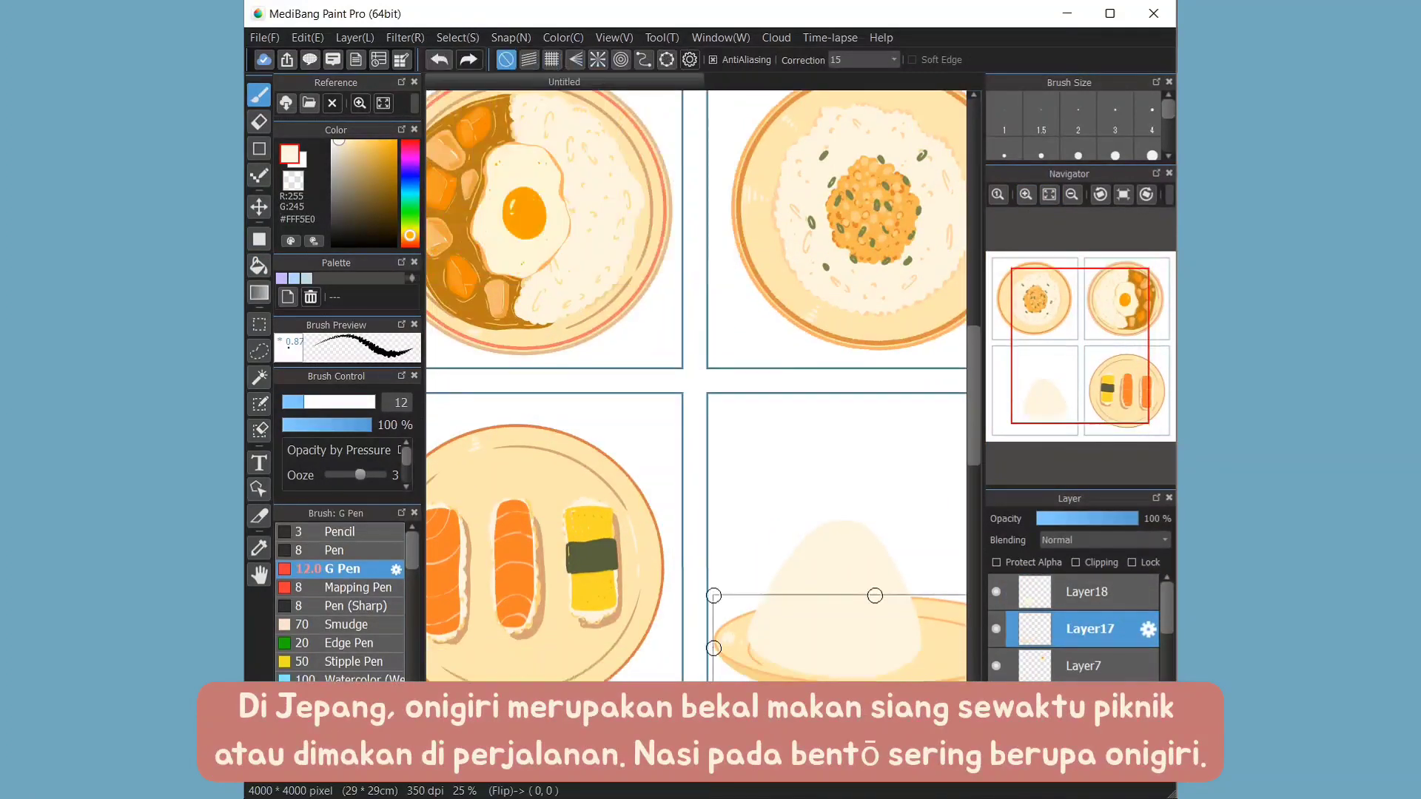
scroll(696, 385, down, 2)
key(Return)
click(1089, 592)
key(v)
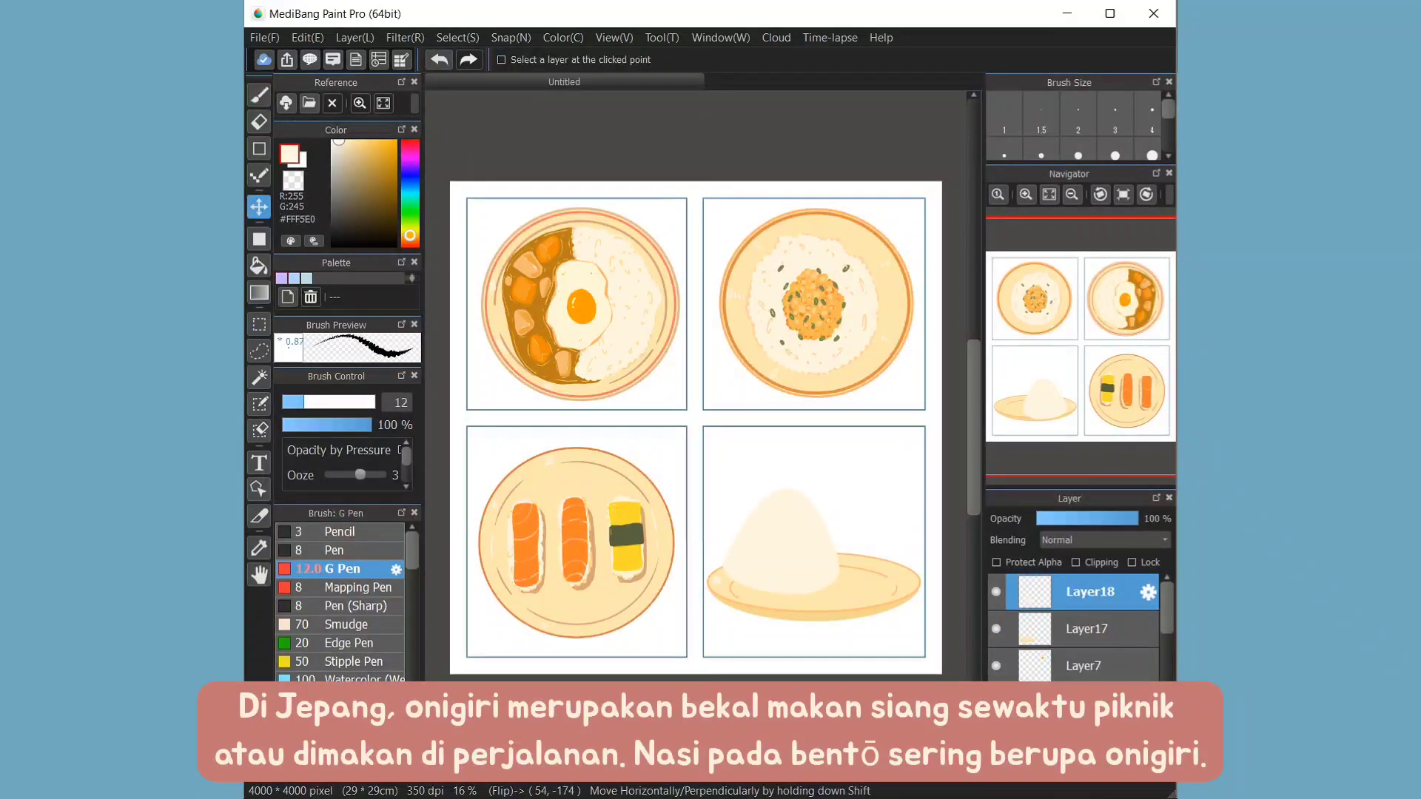
click(457, 37)
click(476, 301)
key(Return)
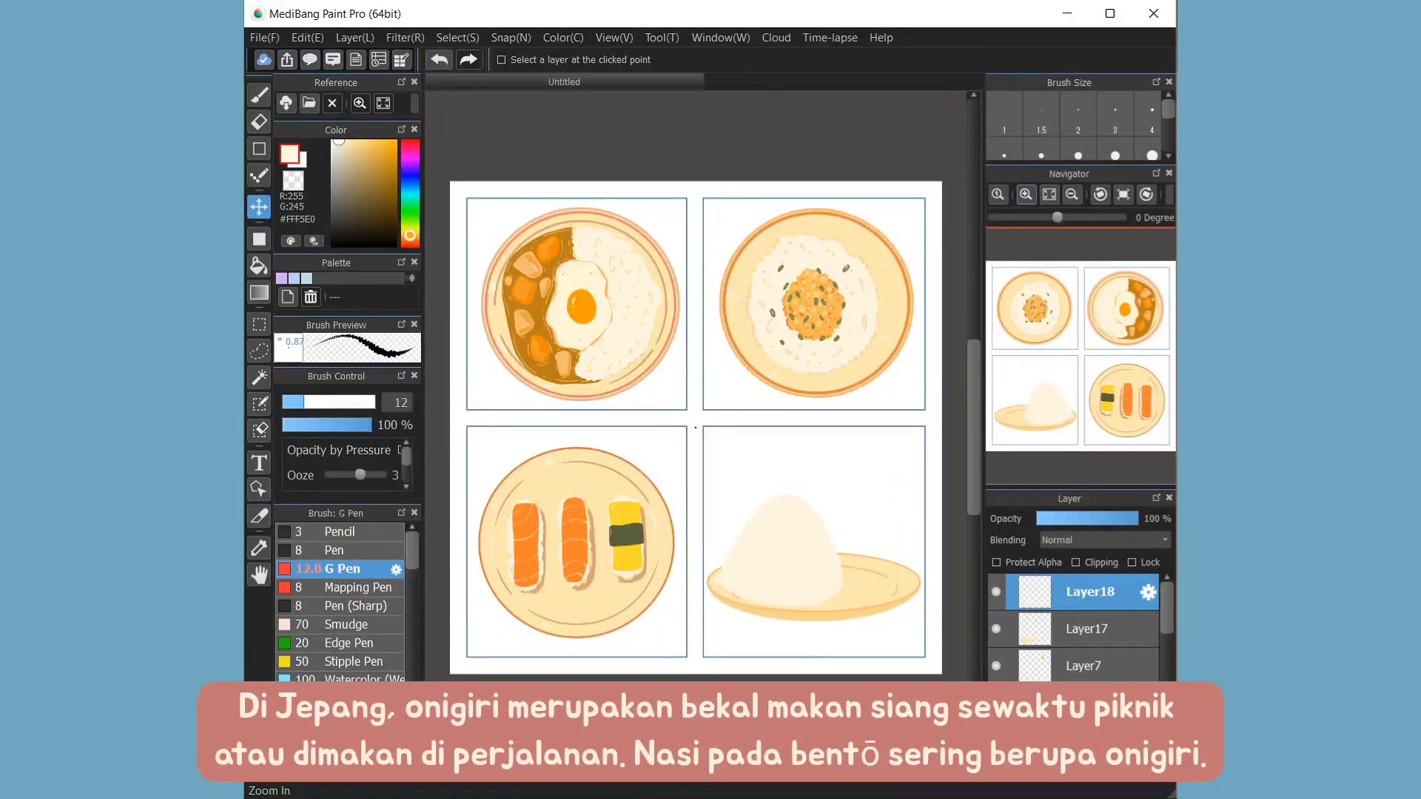
- Shade the onigiri's right side in #FFE59F on Layer18 with Protect Alpha on, and add rice-grain marks over the rice
scroll(695, 427, up, 3)
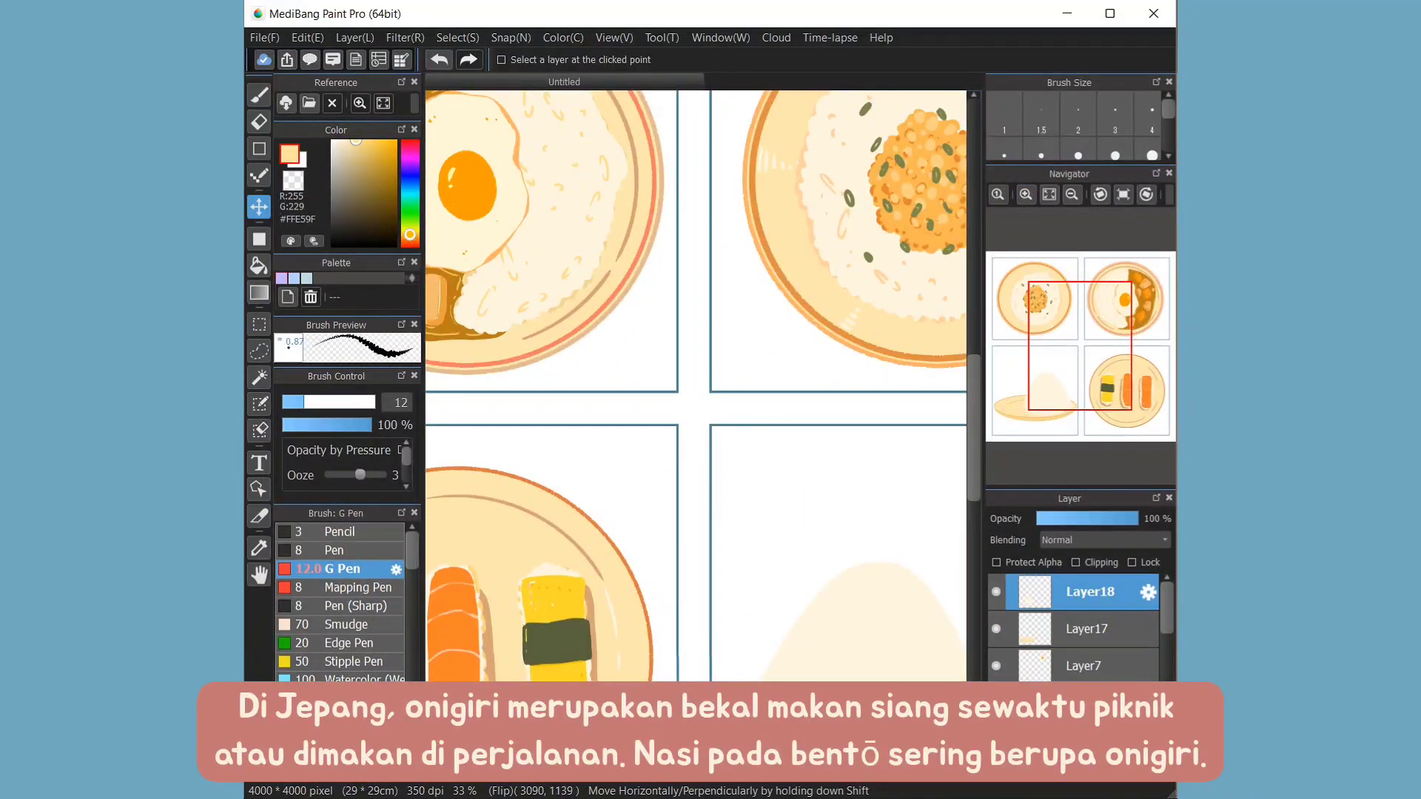
key(b)
scroll(696, 385, down, 3)
scroll(696, 385, right, 3)
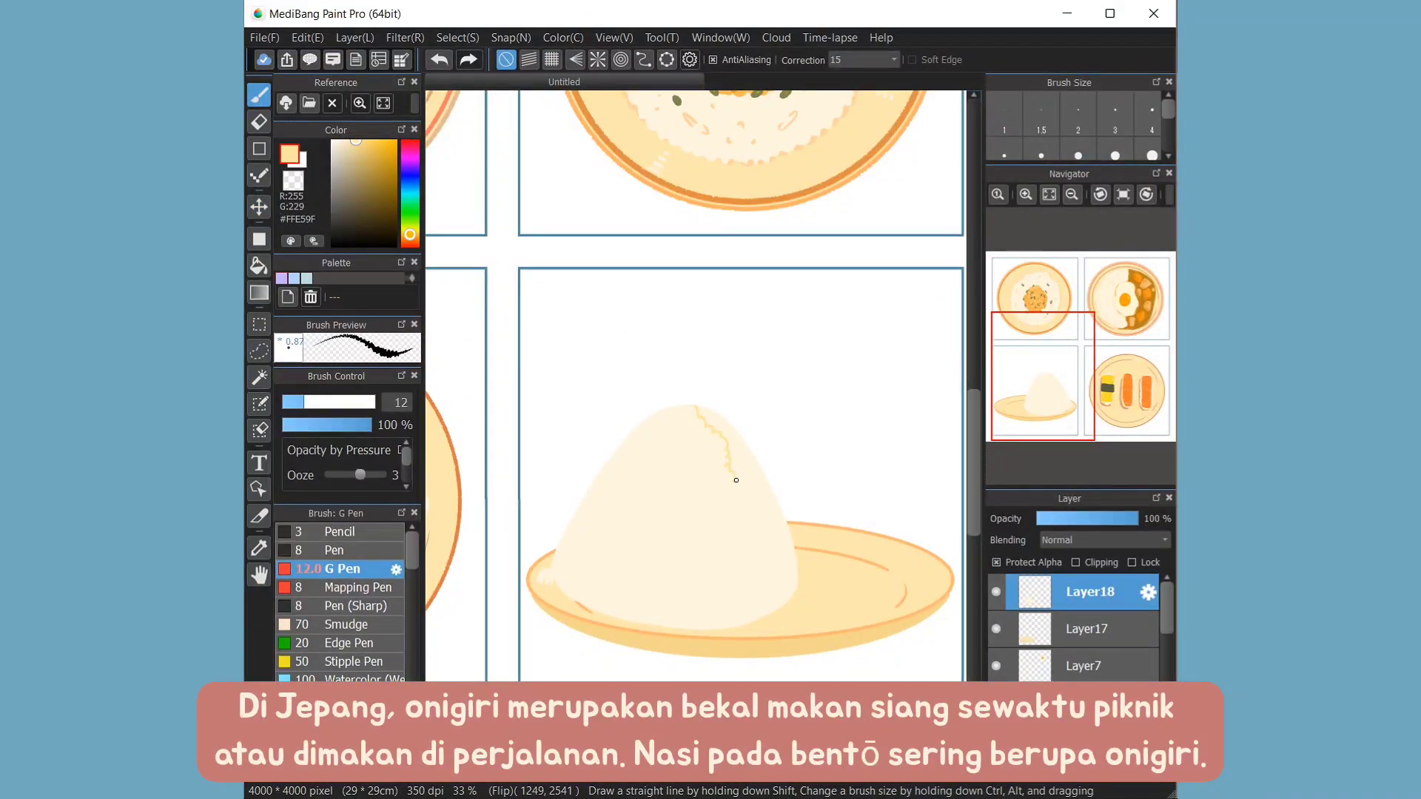
mouse_move(758, 577)
mouse_down()
mouse_move(757, 612)
mouse_move(803, 473)
mouse_up()
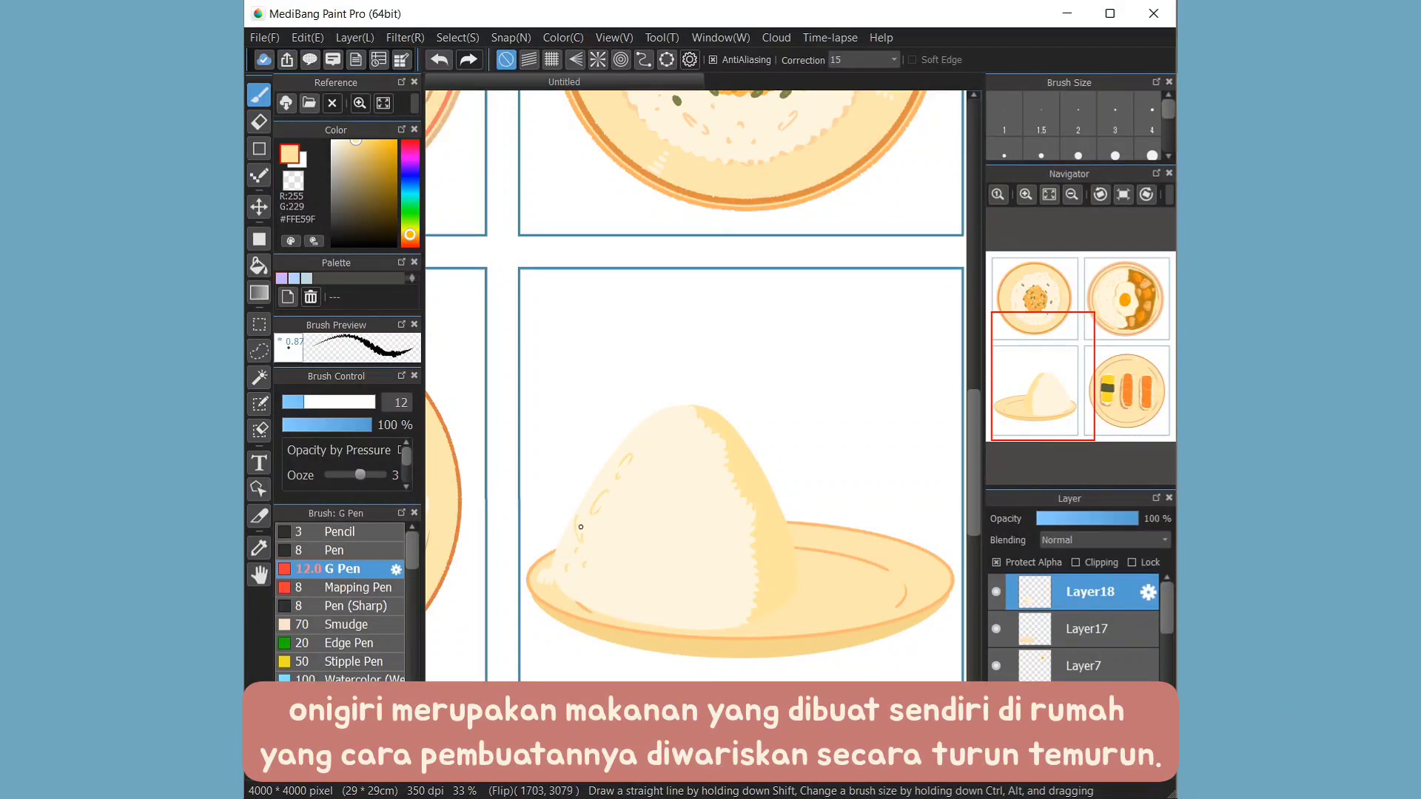
alt+click(742, 457)
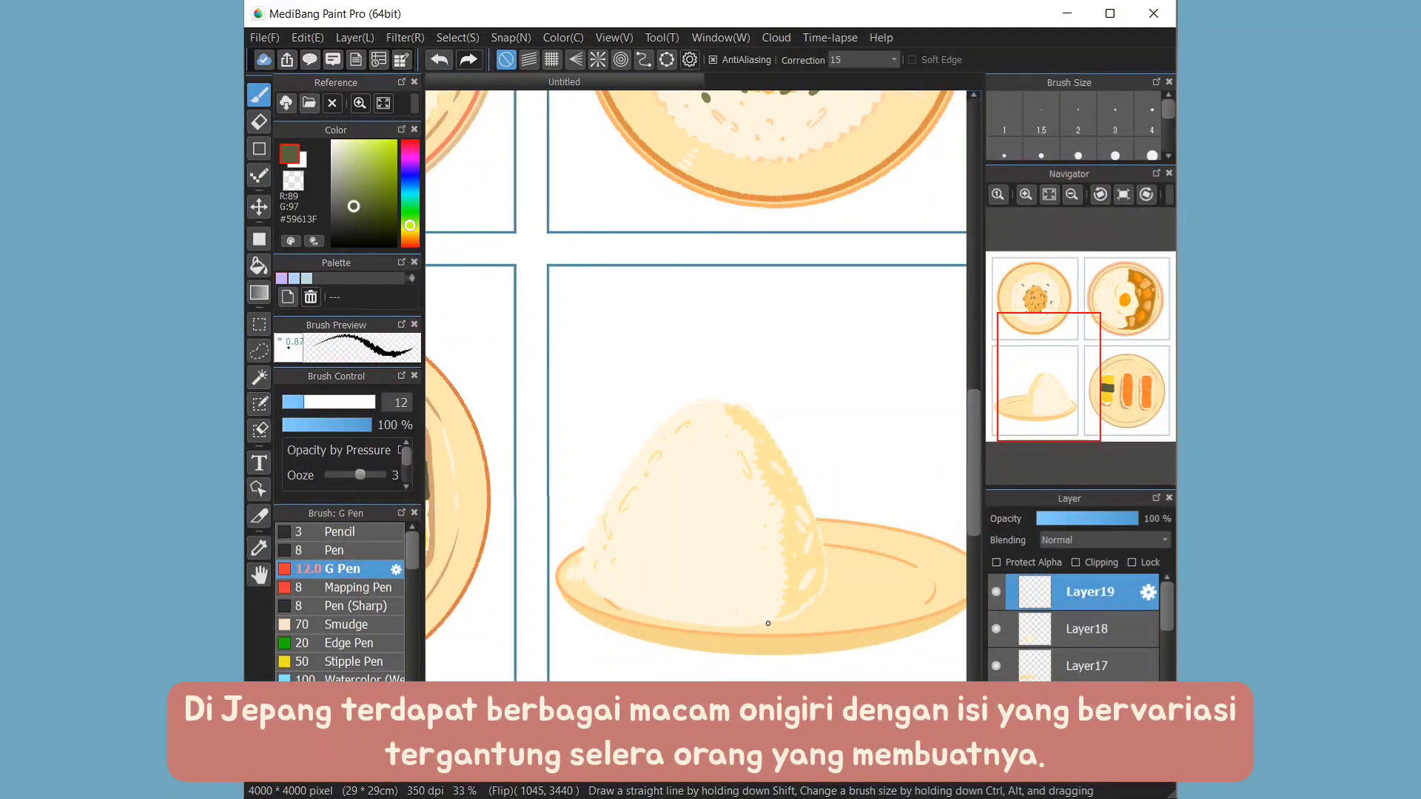
- Outline a nori sheet on the lower front of the onigiri in dark green #59613F on Layer19 and fill it
key(ctrl+z)
drag(650, 481, 747, 490)
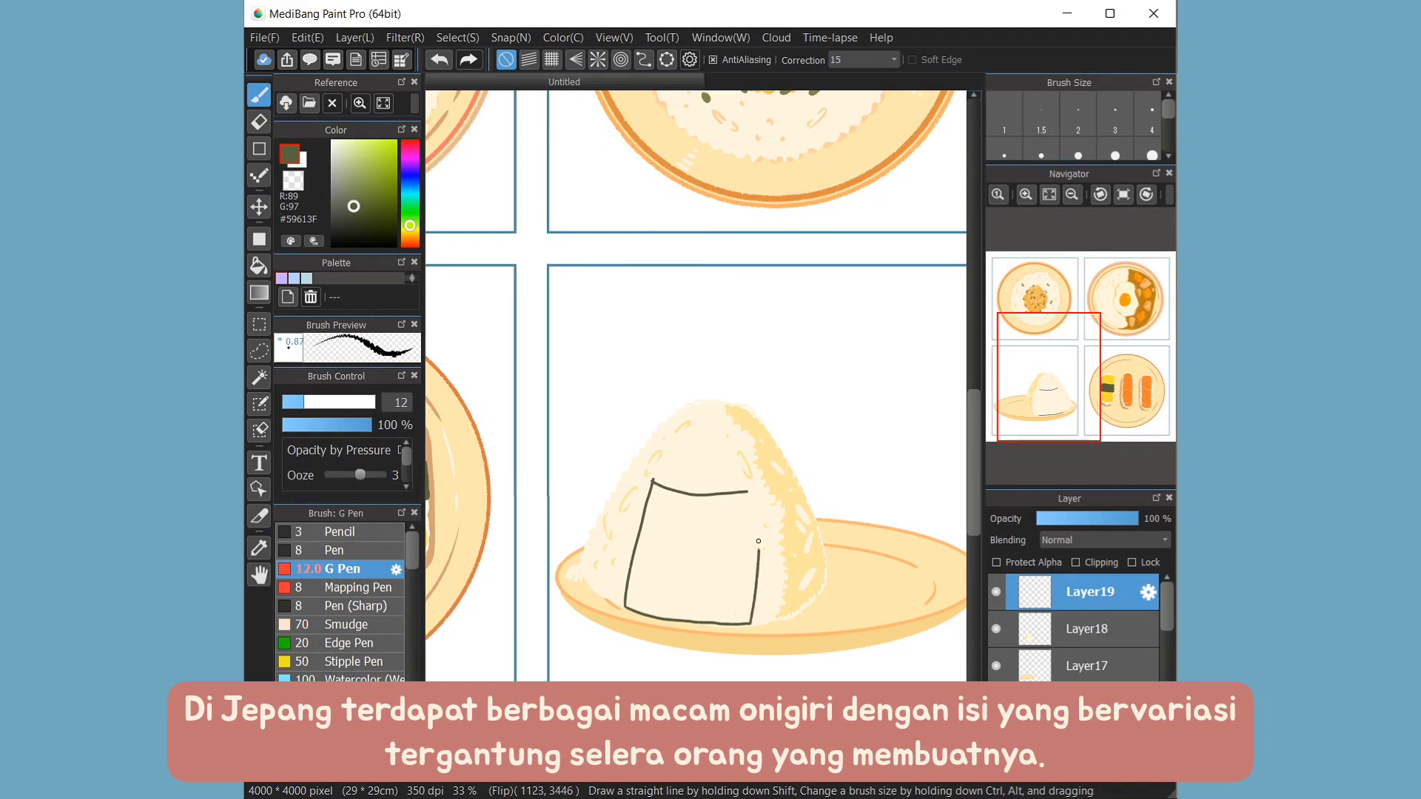
drag(758, 541, 747, 491)
key(g)
click(692, 555)
- Extend and fill the nori sheet's upper edge on Layer19, and speckle the sheet with yellow #FFD92E dots
key(b)
drag(652, 482, 751, 489)
key(g)
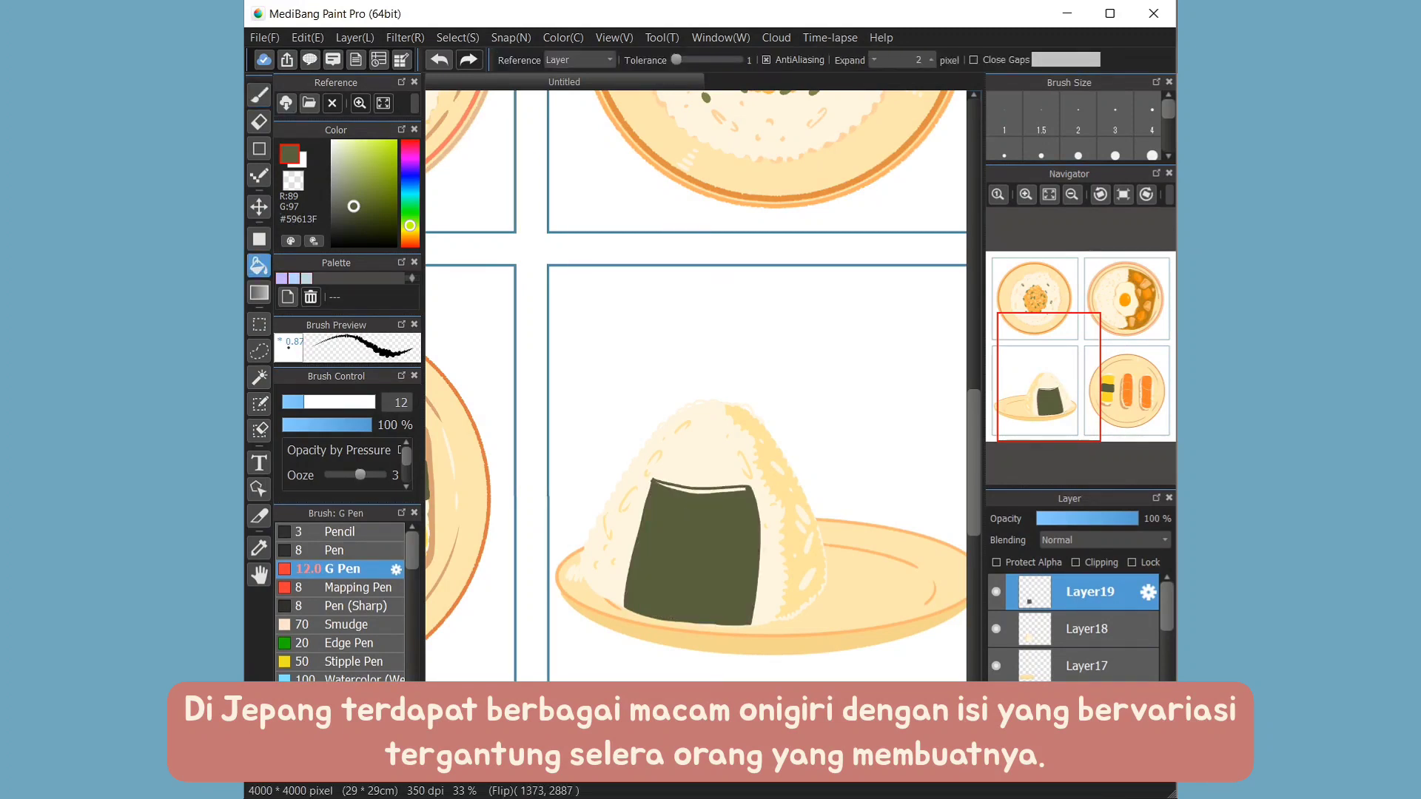
click(703, 487)
key(b)
drag(652, 490, 764, 490)
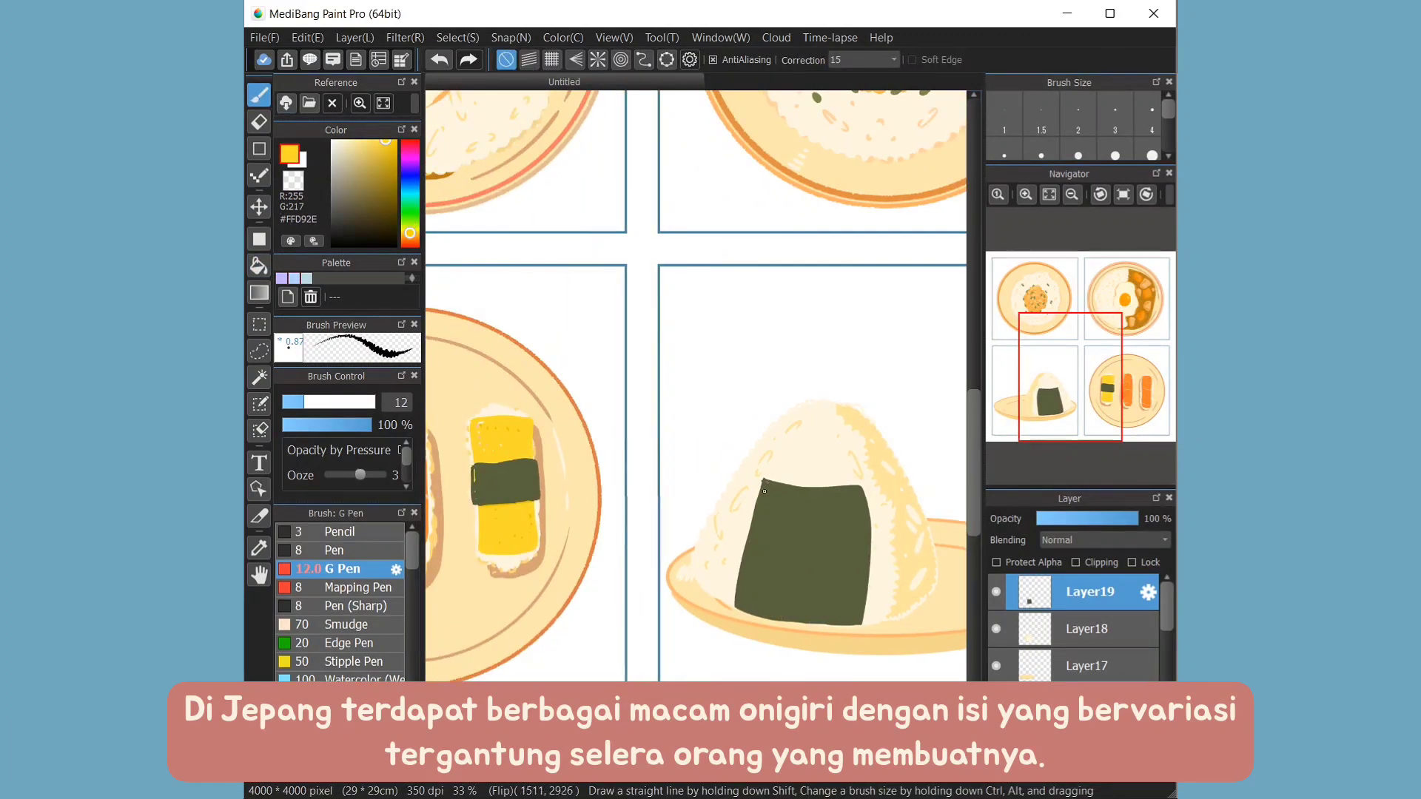
click(753, 551)
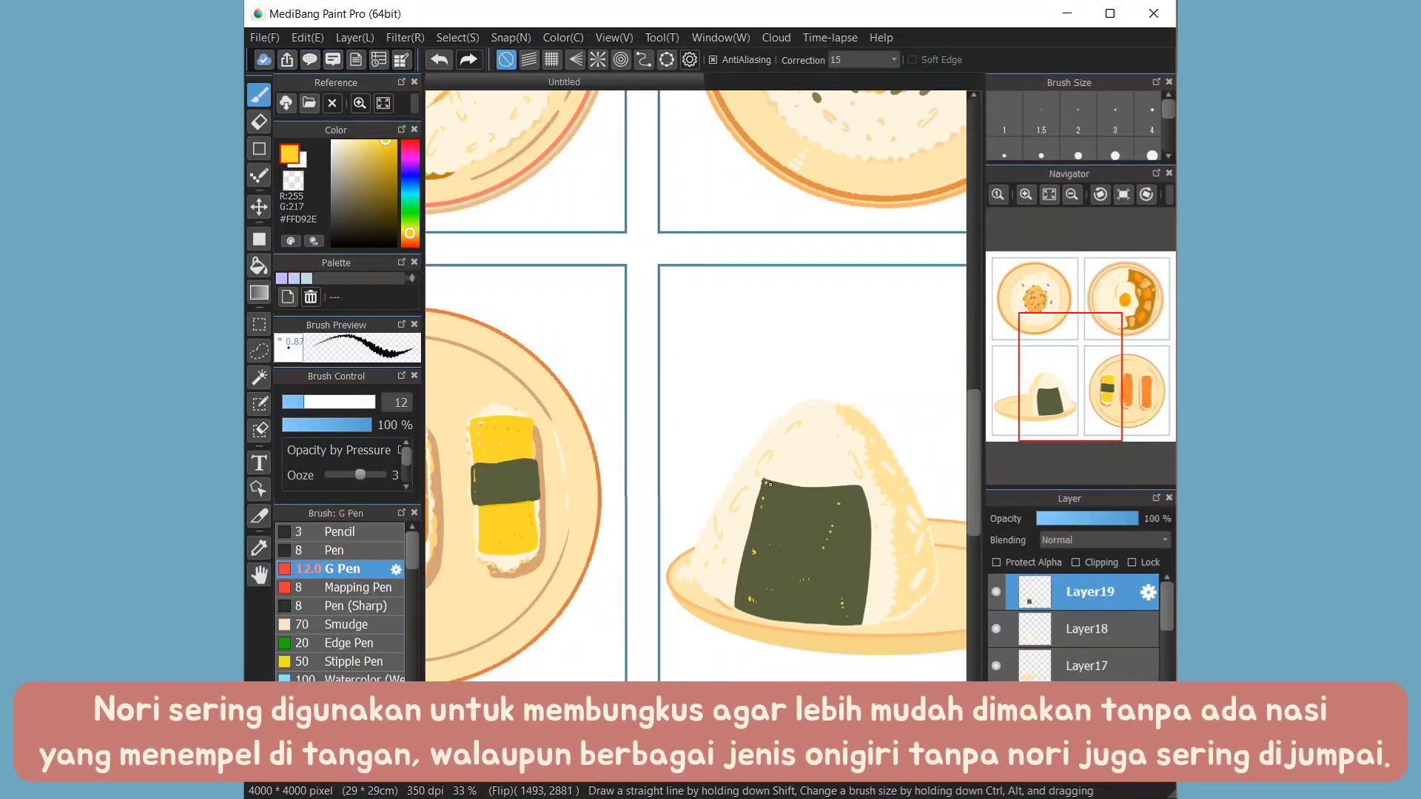
- Recolor the shaded side of the onigiri on Layer18 with the darker yellow #F5D57D
key(ctrl+Down)
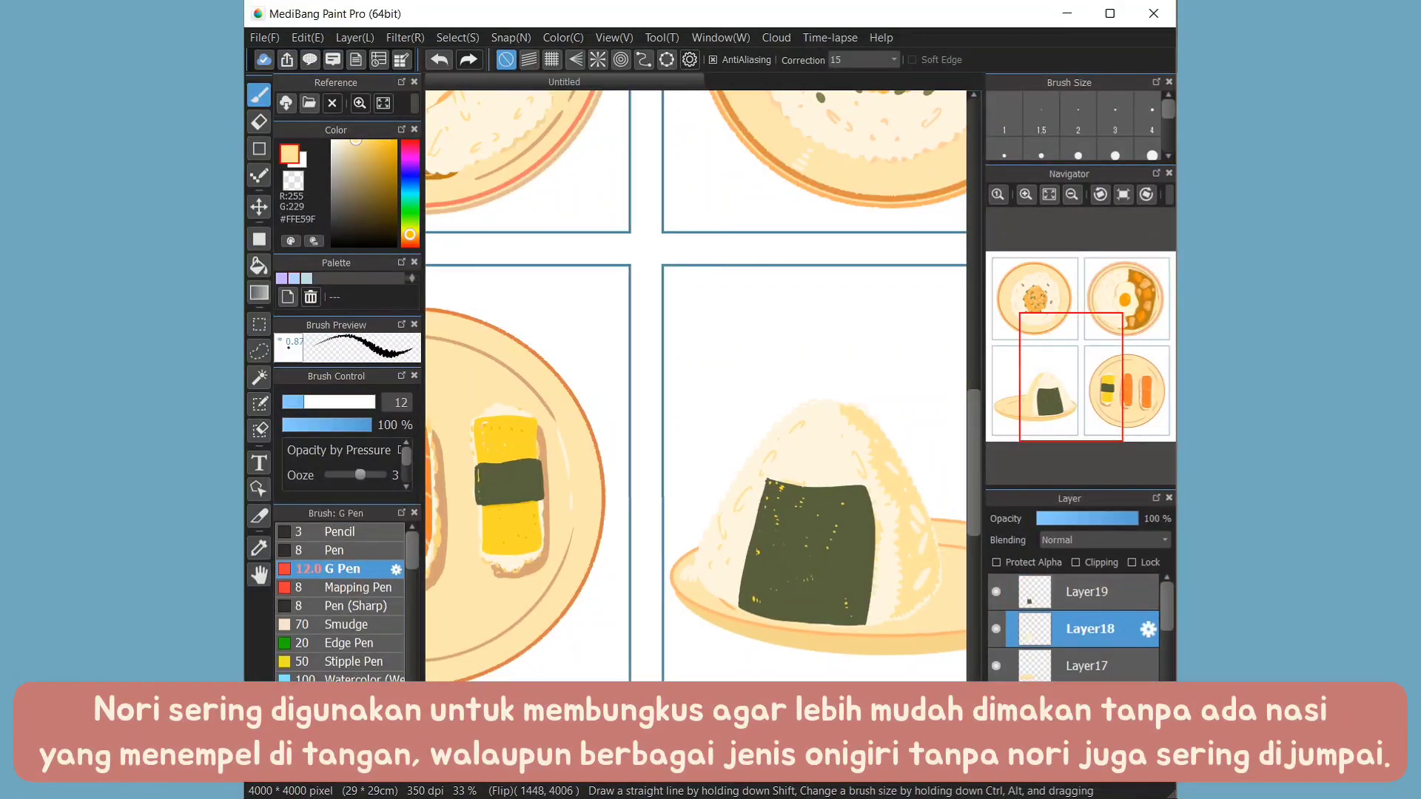
drag(865, 603, 728, 603)
alt+click(754, 481)
key(b)
click(754, 481)
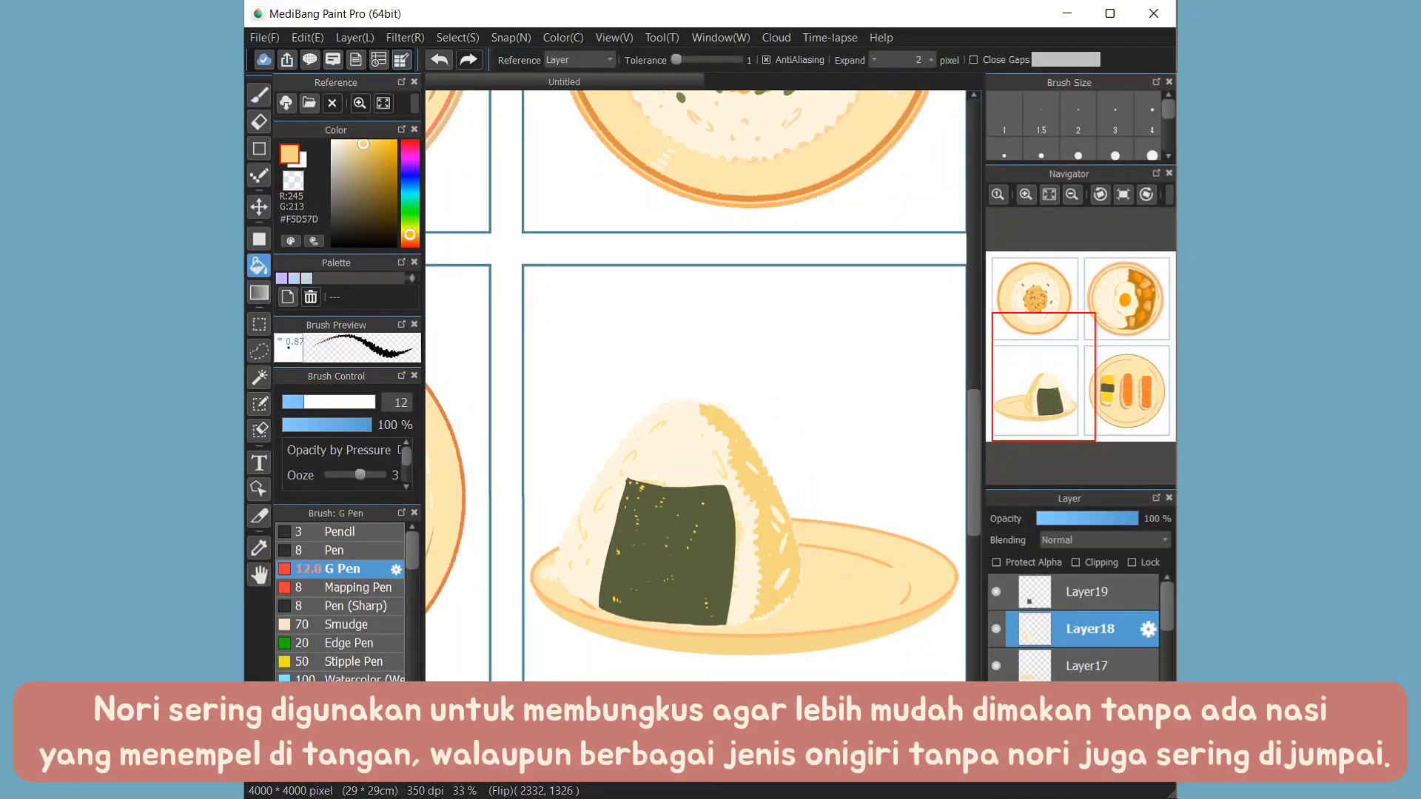
- Undo the last onigiri shading recolor, and fill the onigiri plate on Layer17 with orange #FF9E66 and its outer rim with #D27038
key(ctrl+z)
key(ctrl+Down)
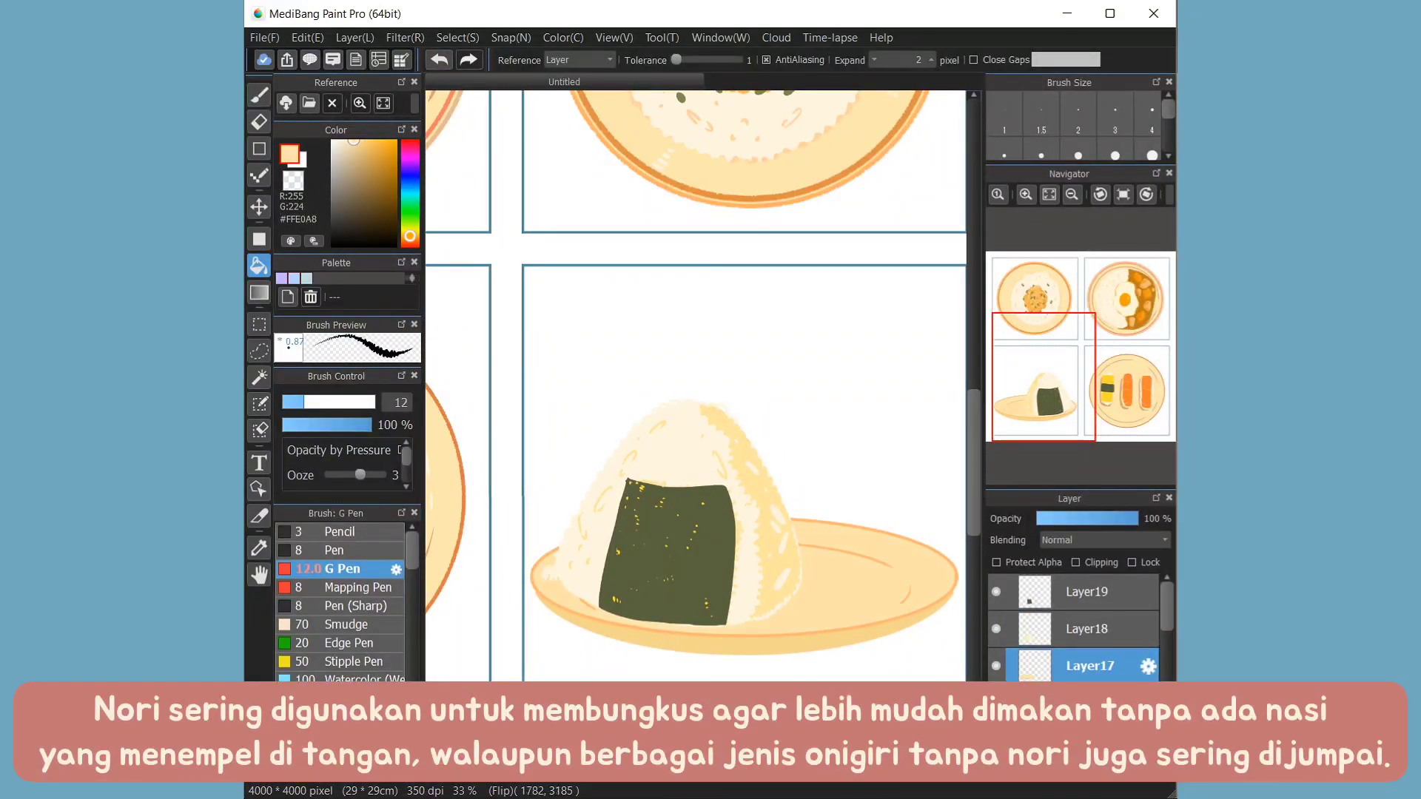
click(374, 153)
click(409, 241)
click(858, 563)
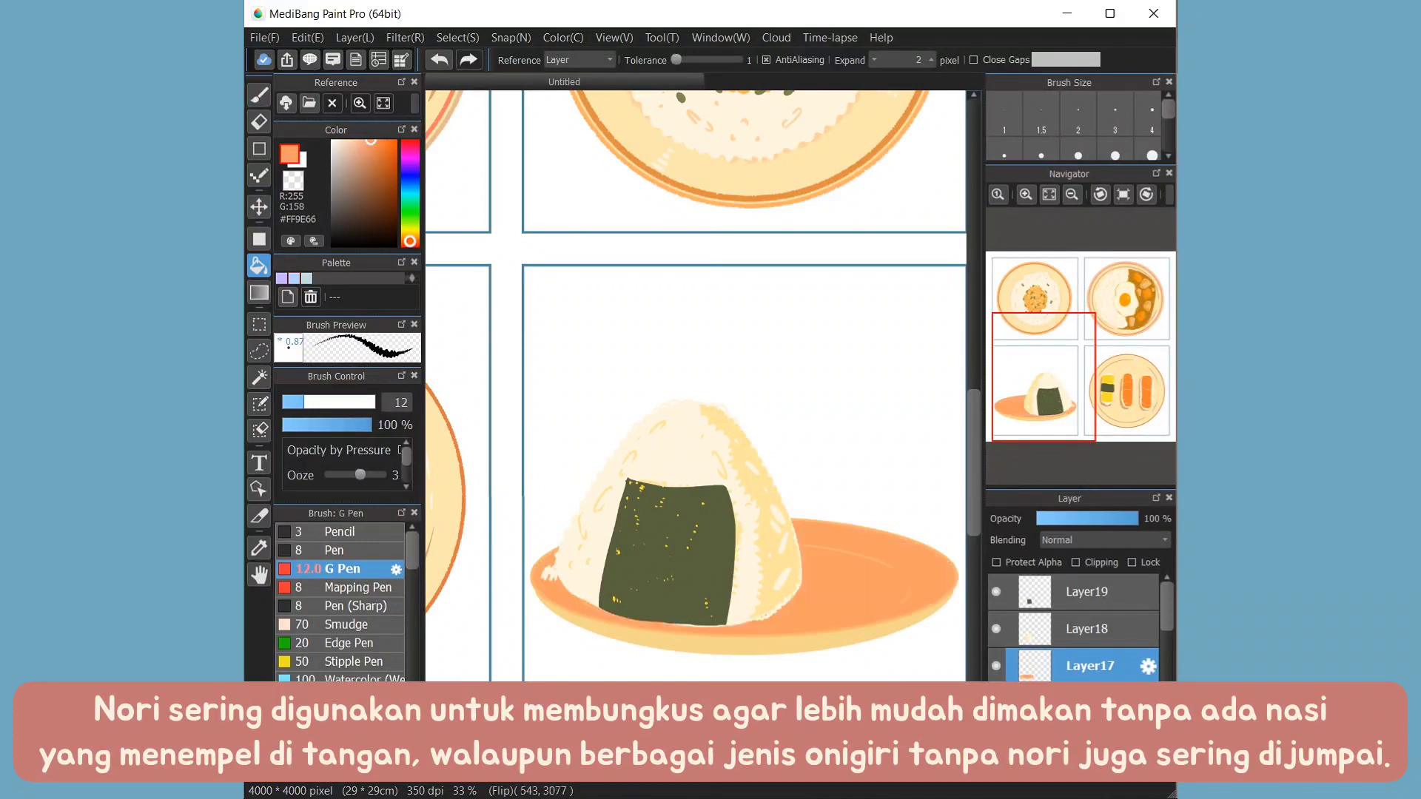
click(379, 158)
click(740, 635)
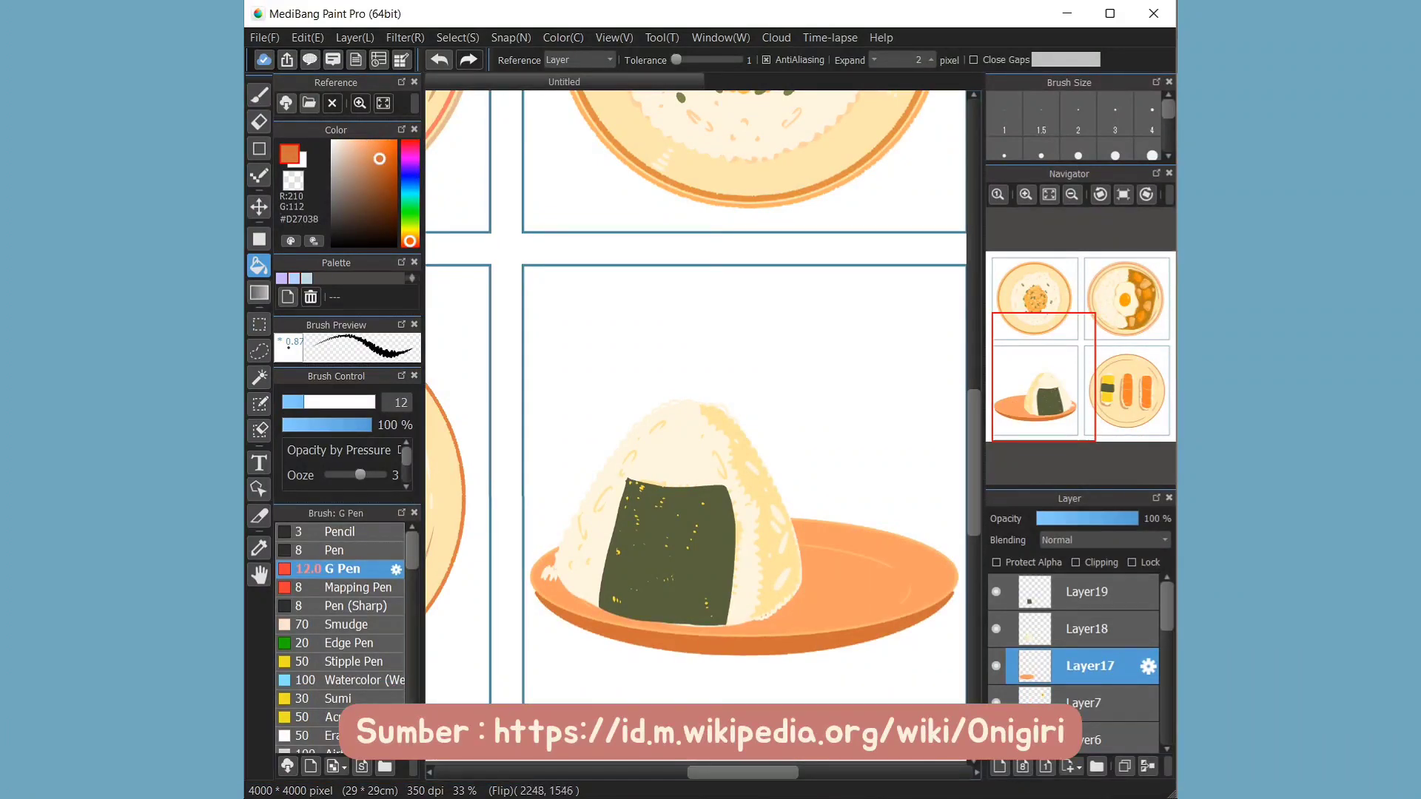
- Recolor the inner contour lines of the onigiri plate on Layer17 with dark orange #D27038
key(b)
scroll(916, 409, up, 6)
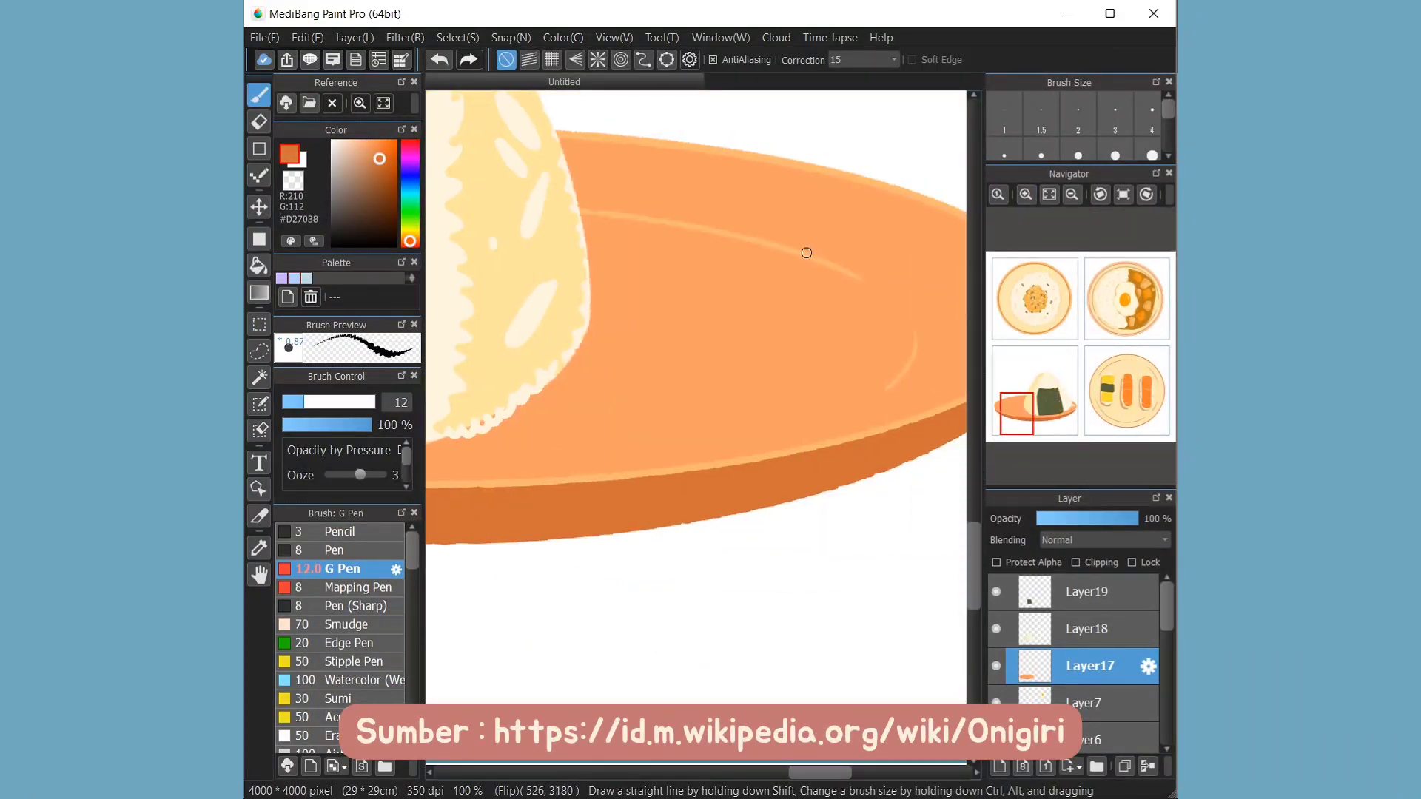
key(g)
scroll(594, 317, left, 5)
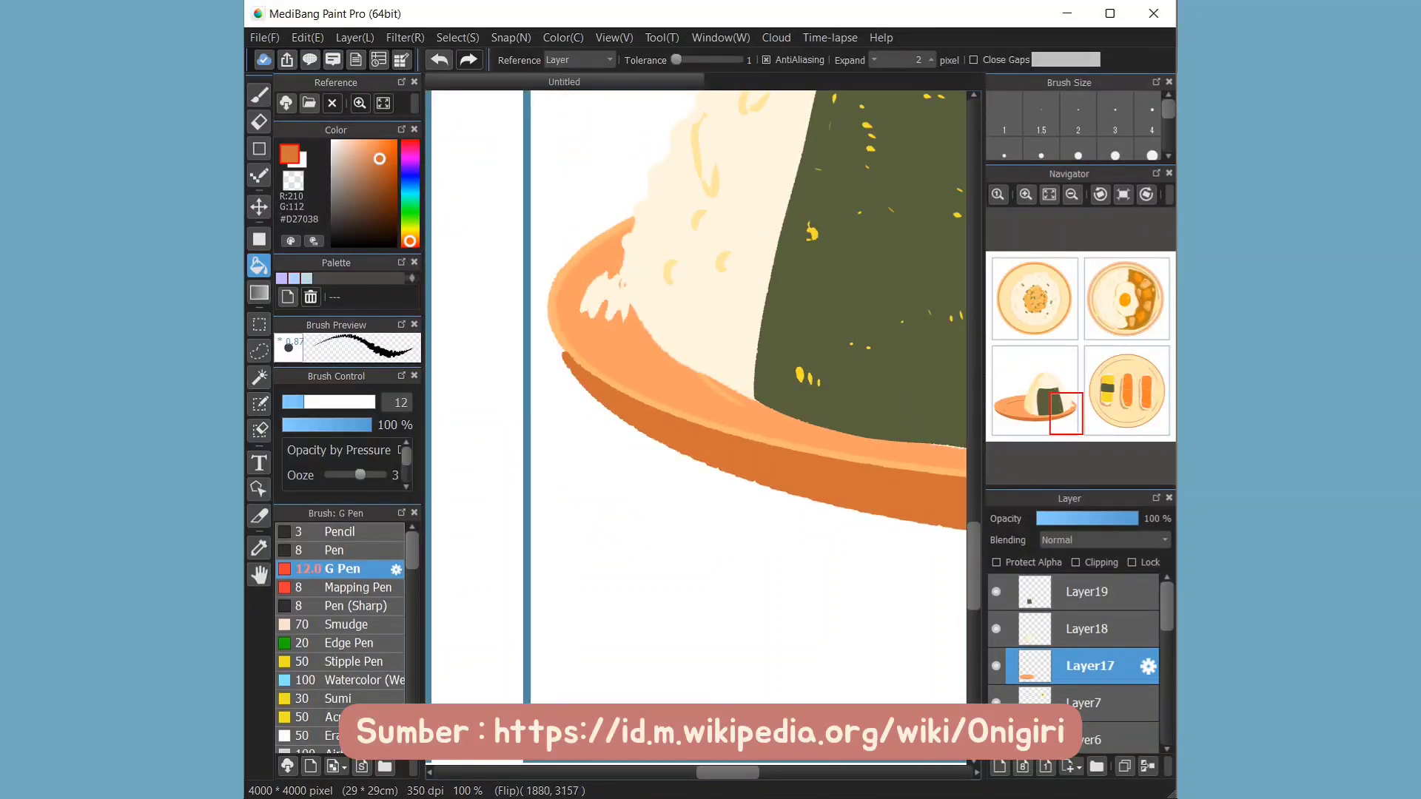
- Add thin cream #FFF5E0 highlight strokes along the orange plate's inner contour and upper edge on Layer17
alt+click(594, 316)
key(b)
scroll(794, 284, left, 5)
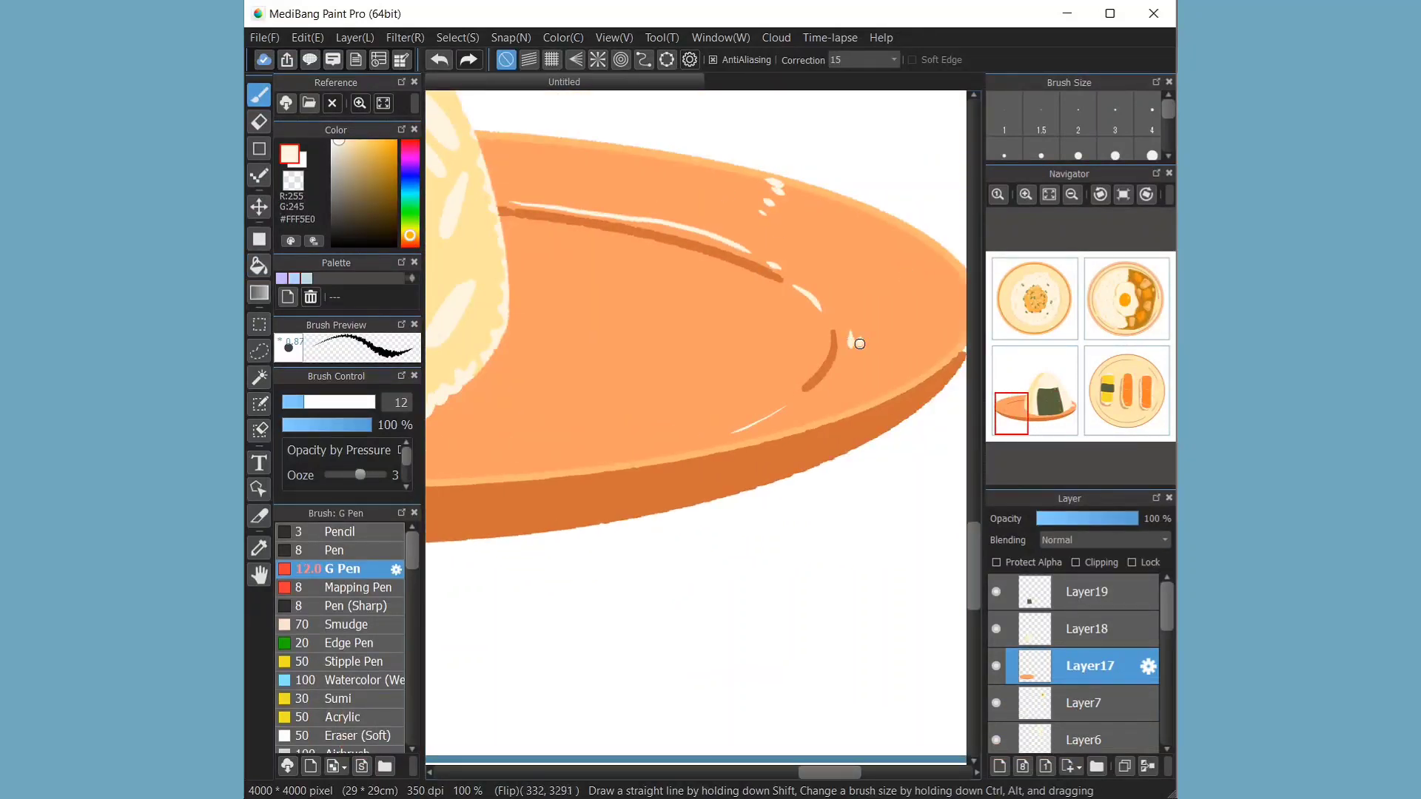
key(ctrl+0)
- Recolor the shaded side of the onigiri on Layer18 with peach #FED6A9
click(1088, 628)
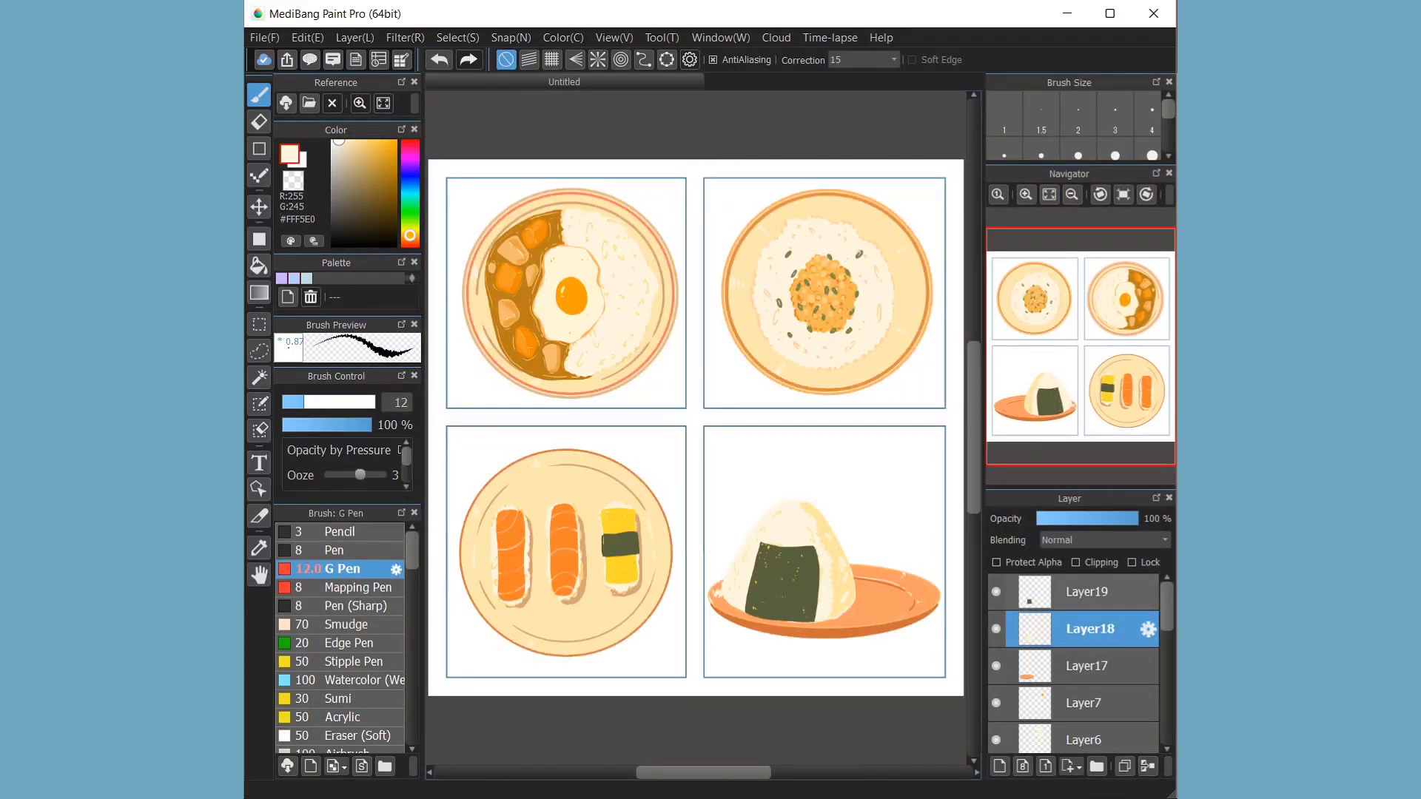
key(g)
scroll(967, 427, up, 3)
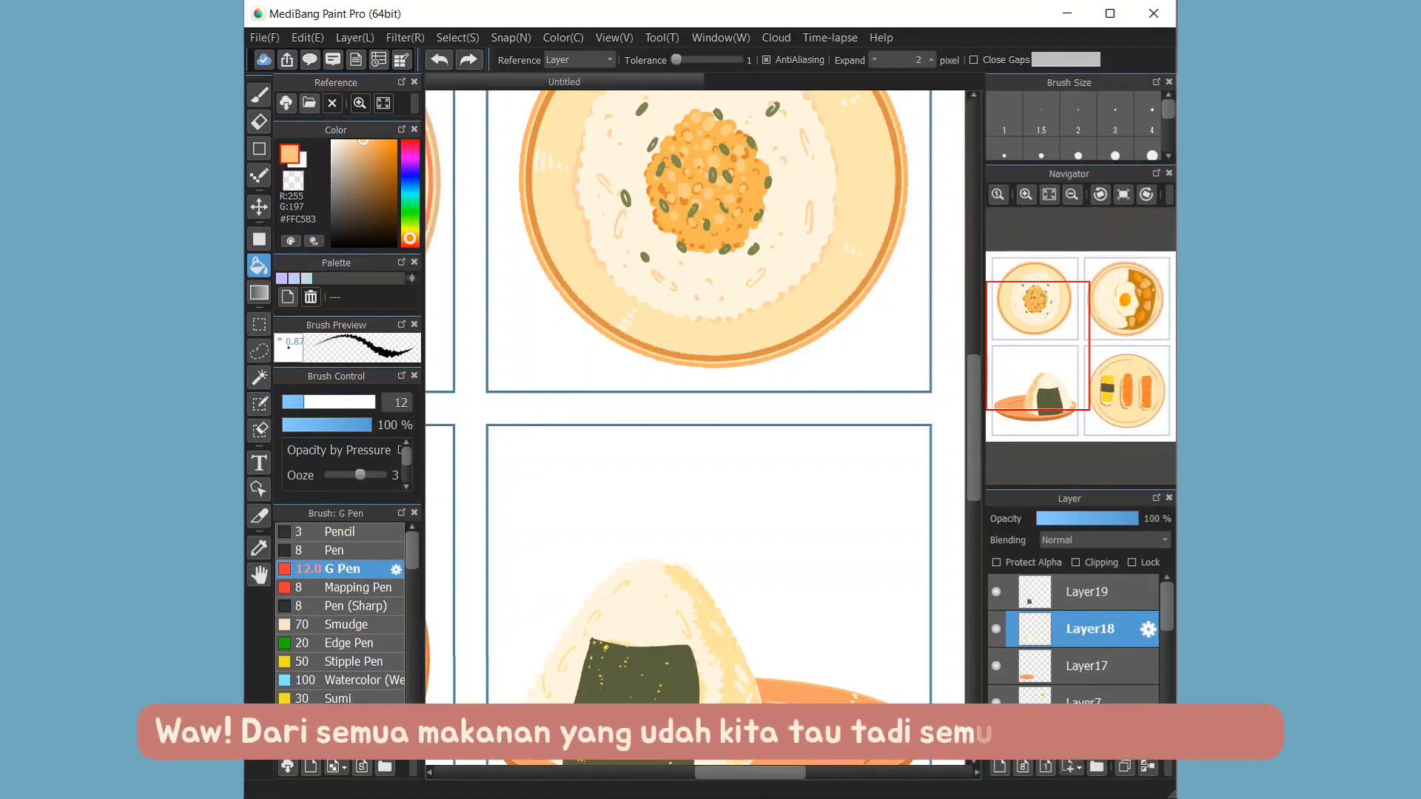
key(ctrl+0)
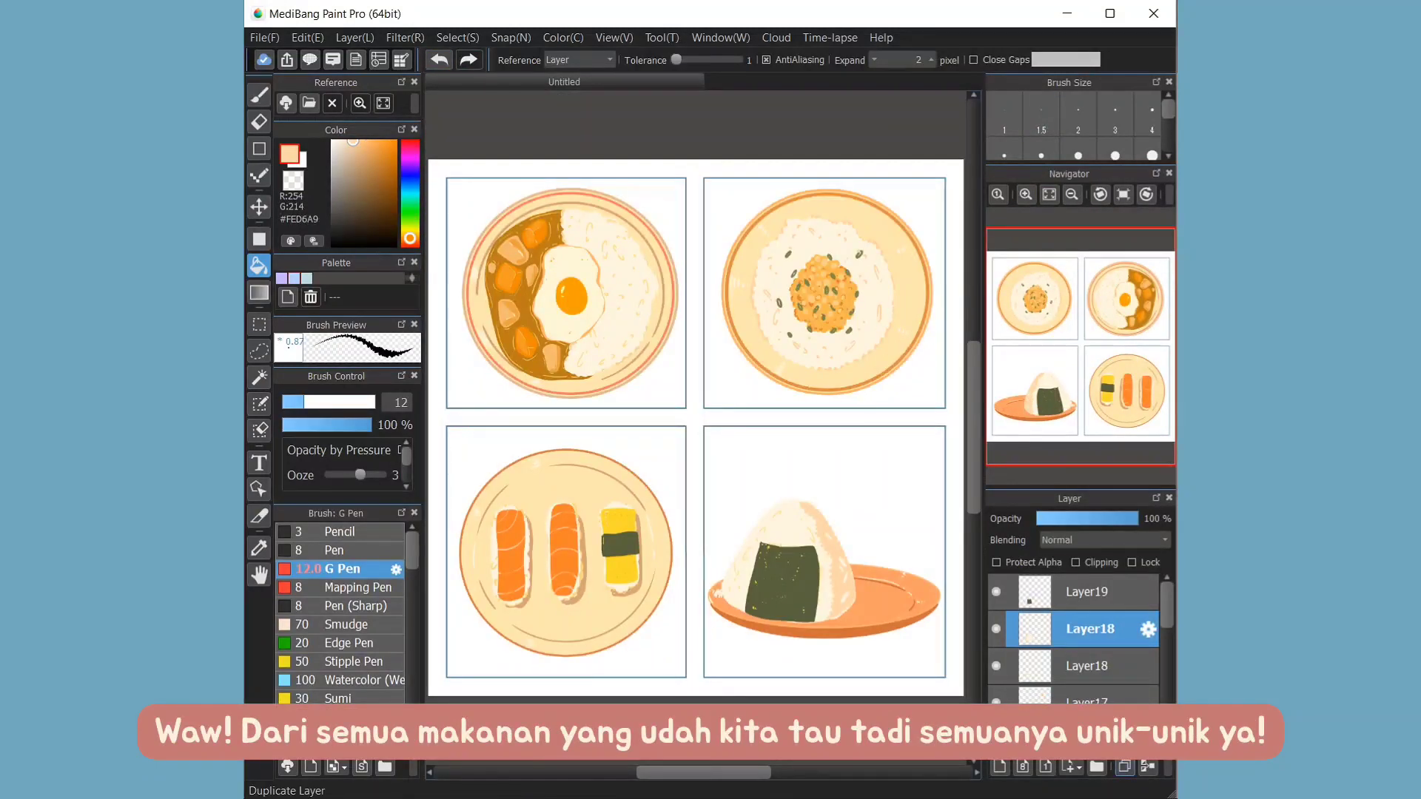
- Duplicate the onigiri and nori layers, shift the copies to the right on the plate, and order them behind the first onigiri
key(v)
click(1087, 665)
drag(784, 562, 848, 559)
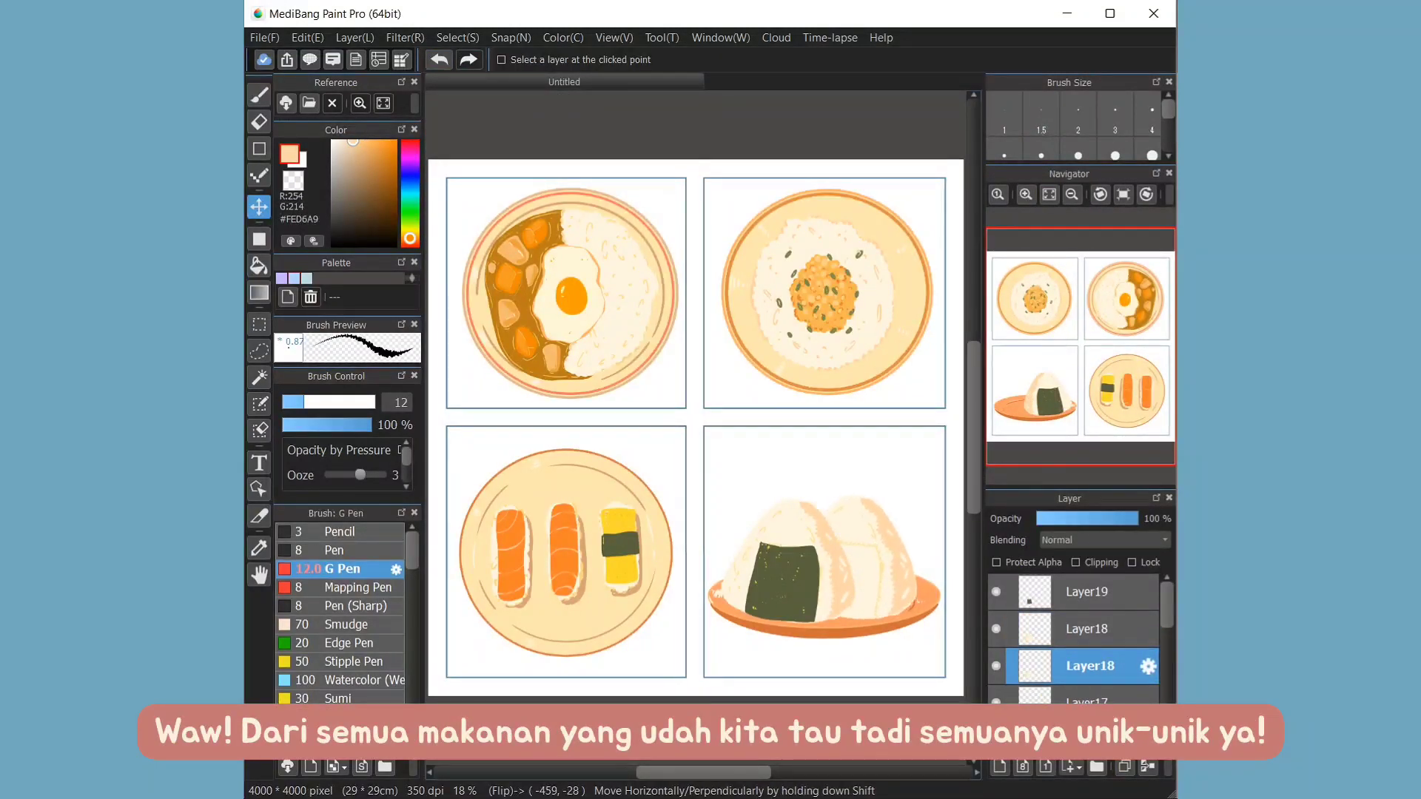
key(ctrl+y)
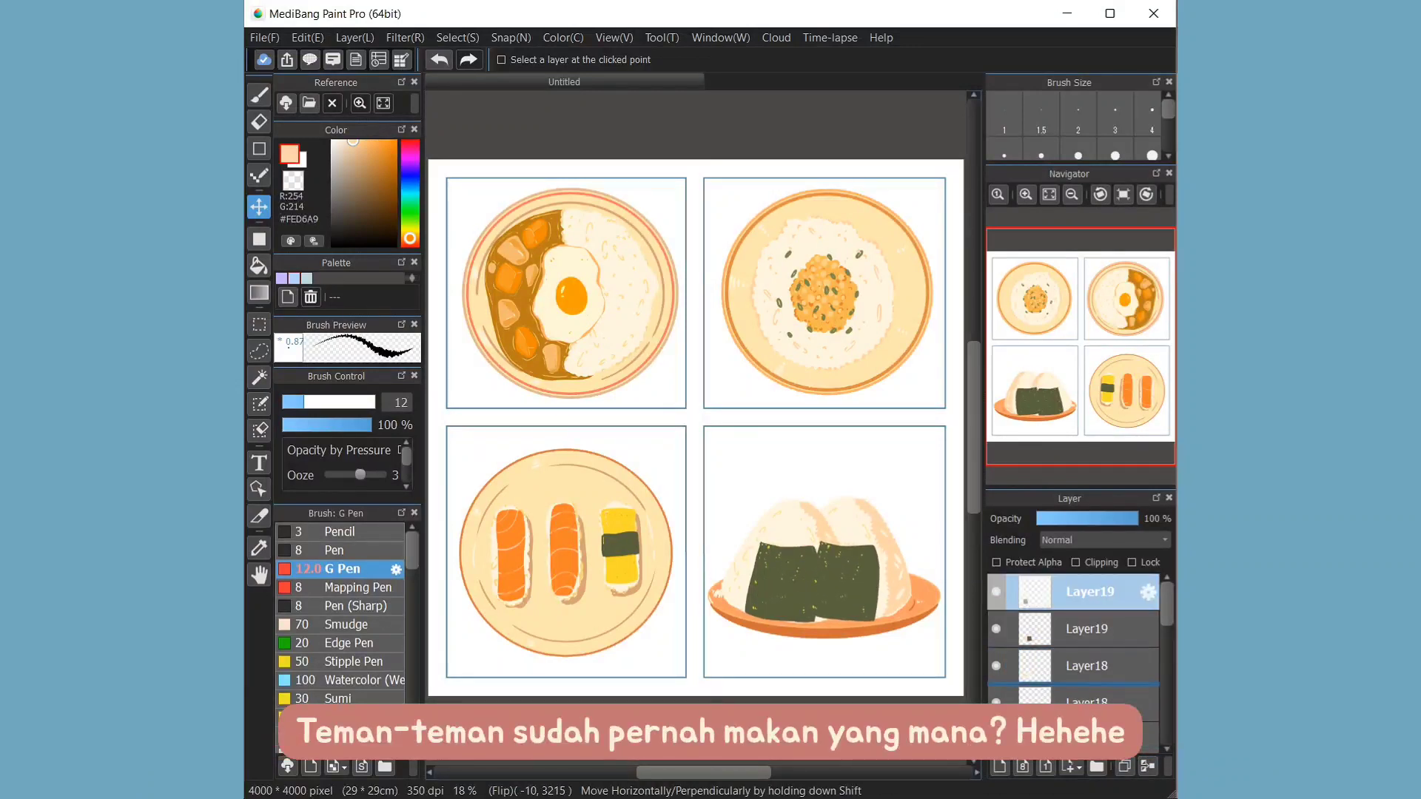
key(b)
click(1088, 628)
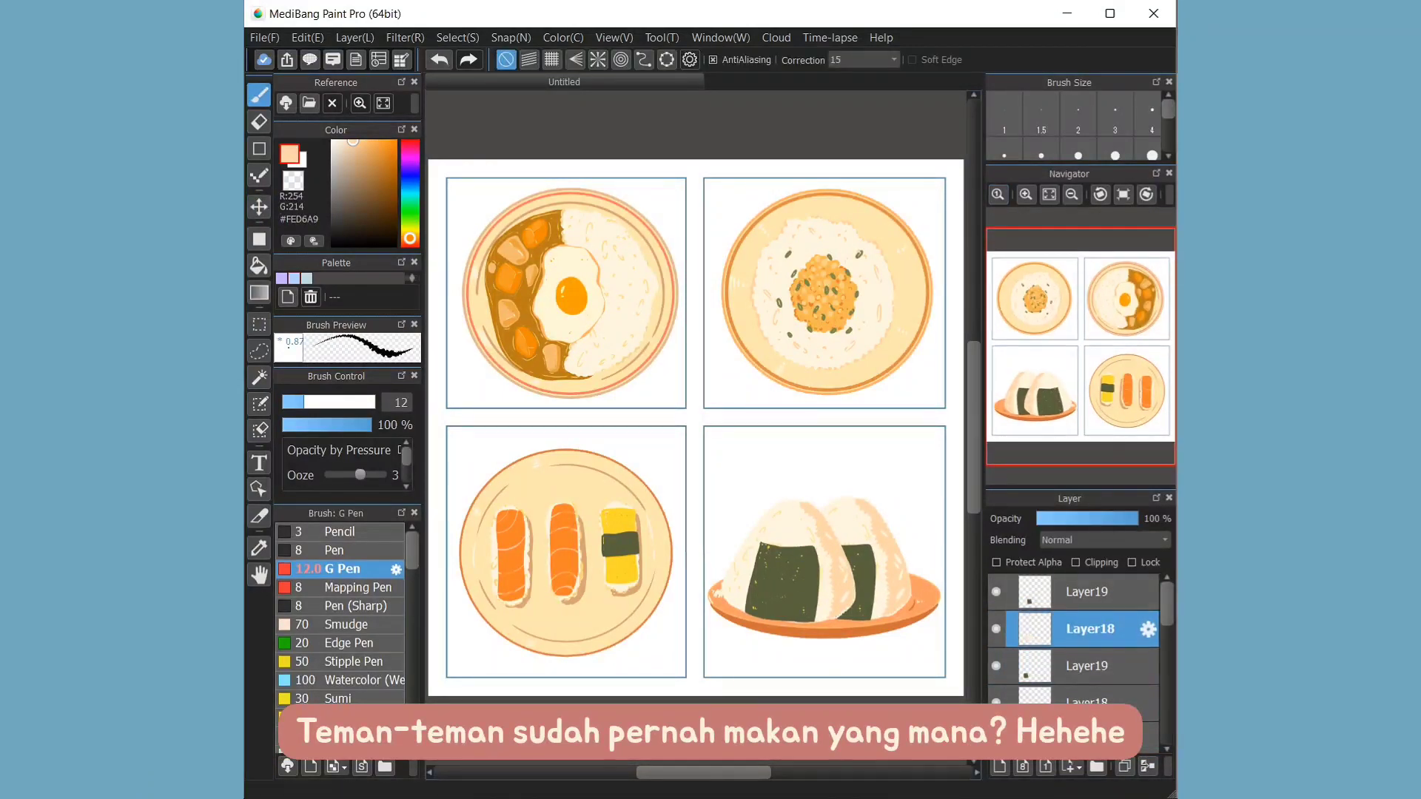
- Stipple the tops of both onigiri in #D9974D with the Stipple 2 brush at size 337, keeping Protect Alpha on for both Layer18 layers
click(1087, 703)
scroll(340, 603, down, 15)
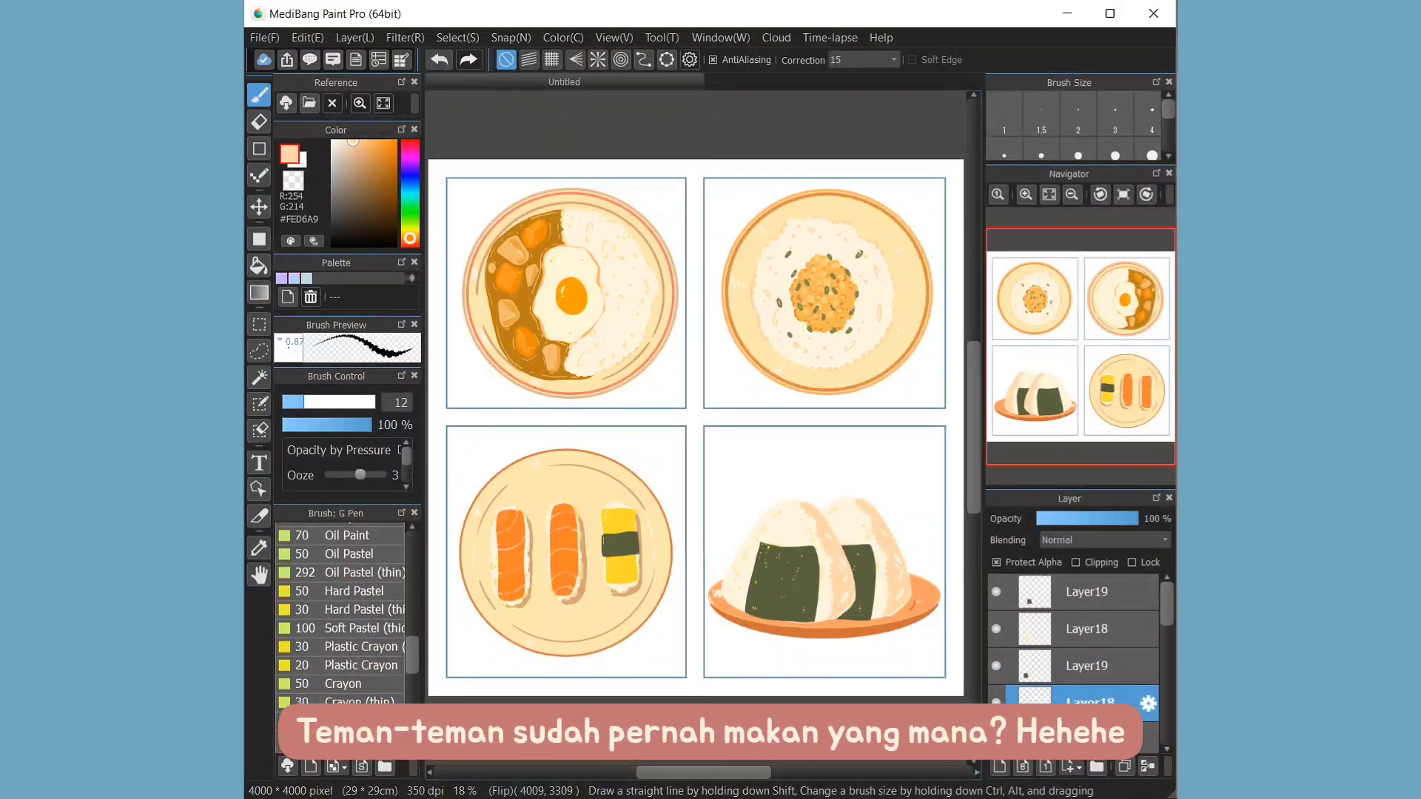
click(348, 617)
key(ctrl+plus)
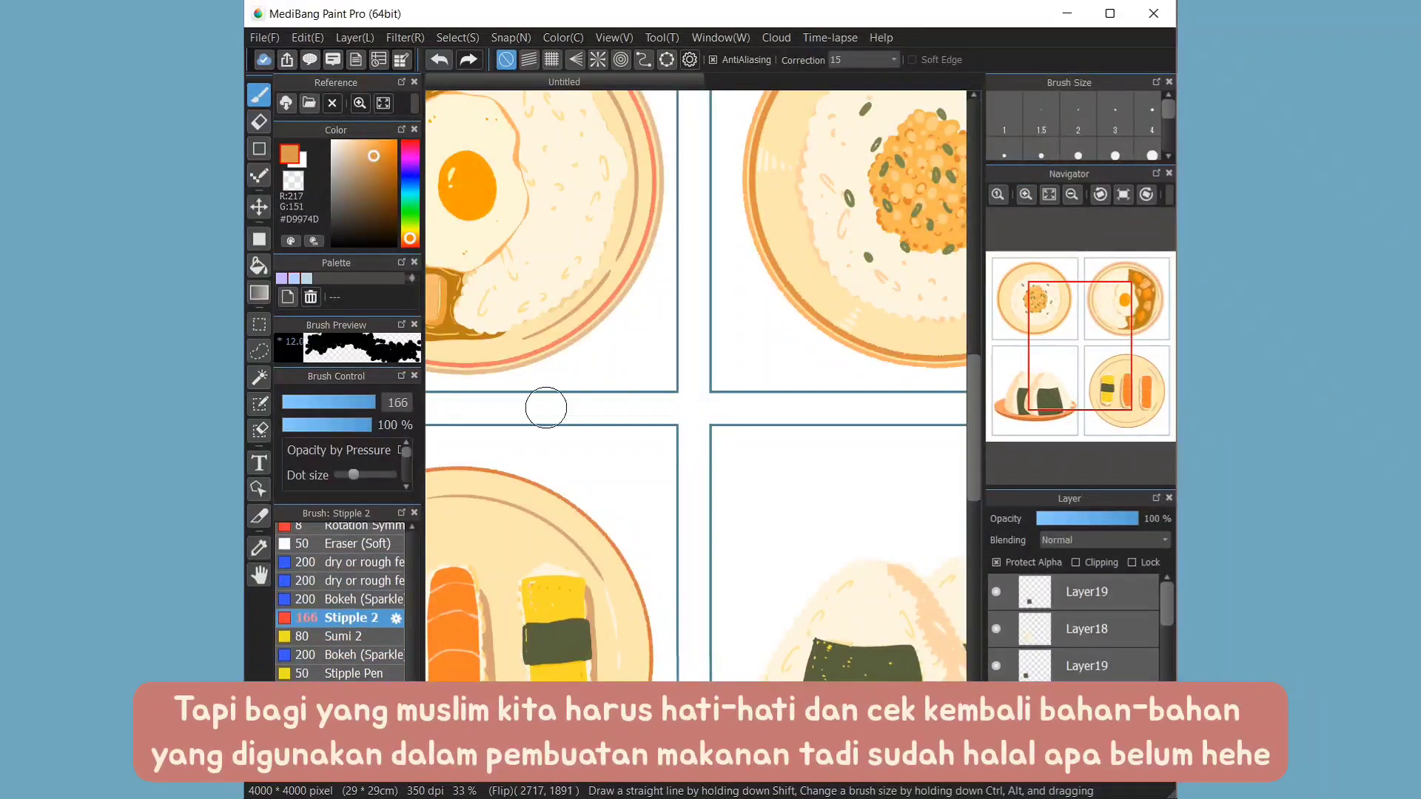
scroll(957, 516, right, 5)
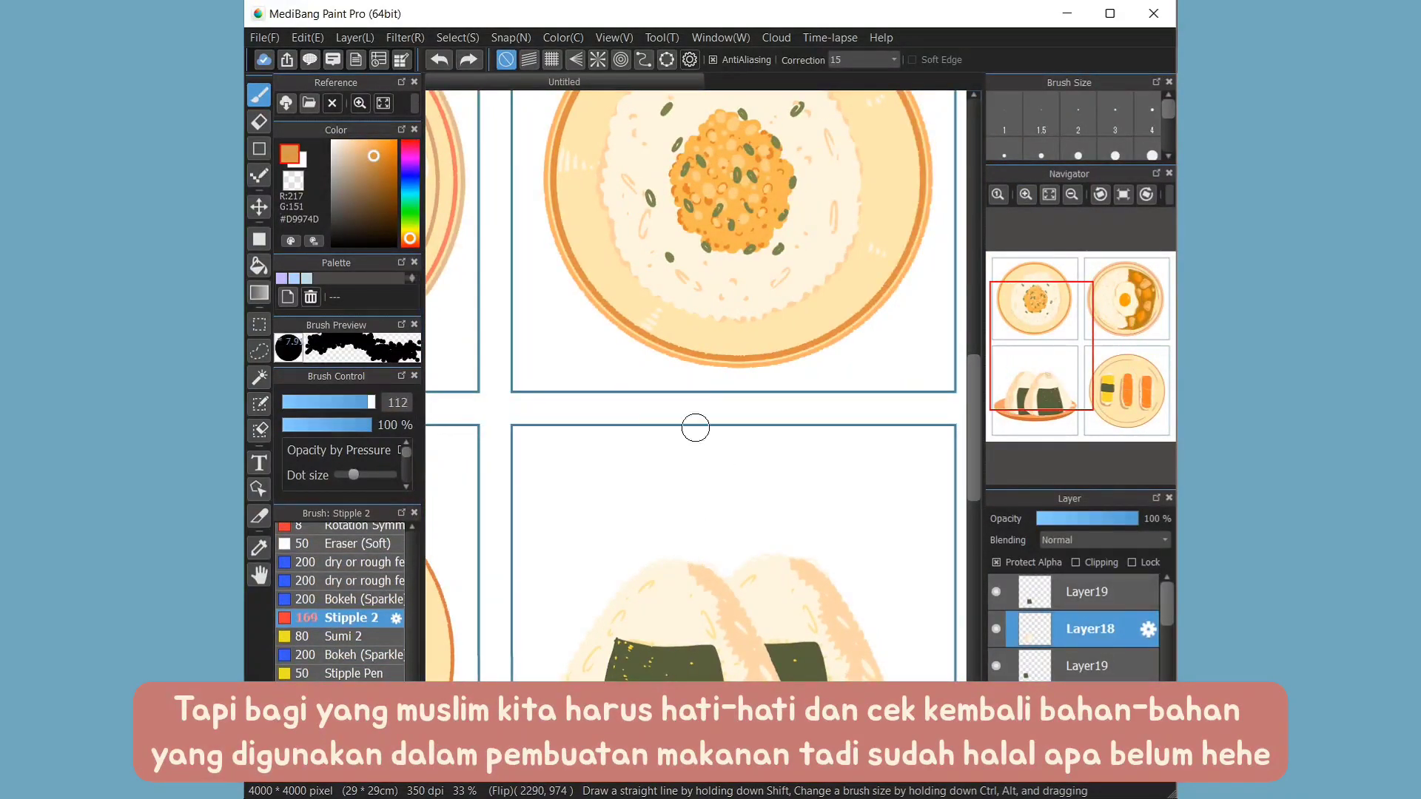
drag(695, 425, 637, 543)
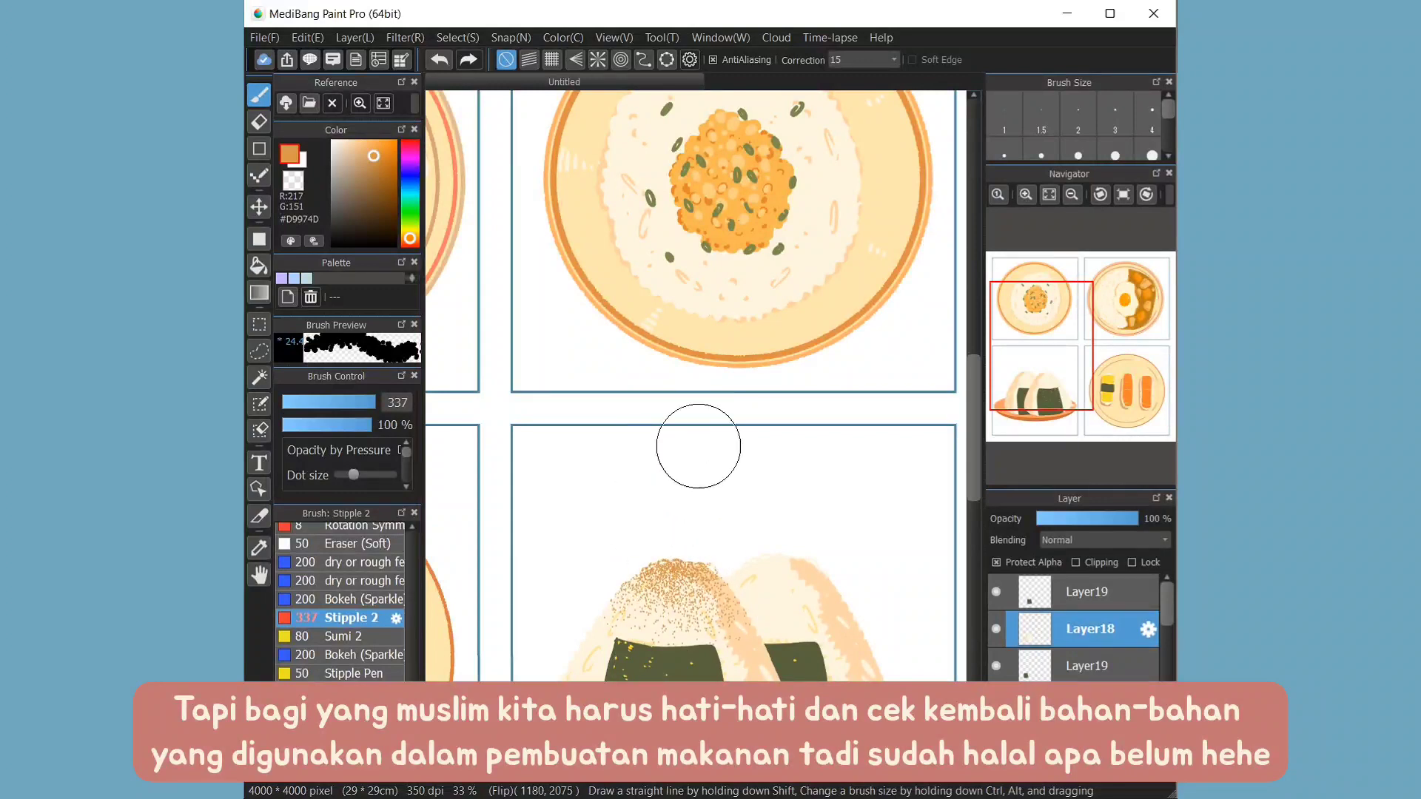
mouse_move(770, 501)
mouse_down()
mouse_move(743, 555)
mouse_move(784, 564)
mouse_up()
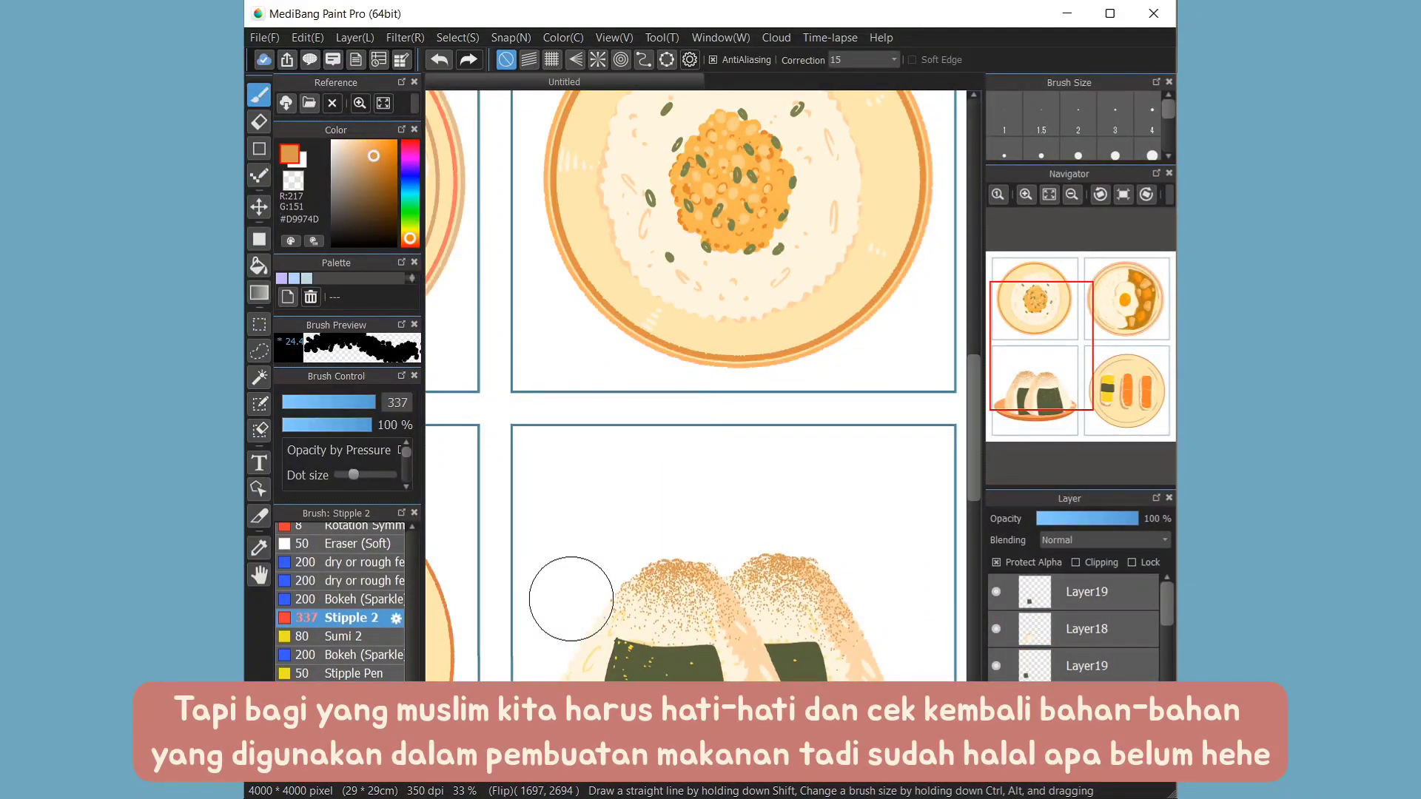
- Undo the dense stippling and sprinkle the onigiri tops more lightly with the same Stipple 2 brush
key(ctrl+z)
key(ctrl+z)
key(ctrl+z)
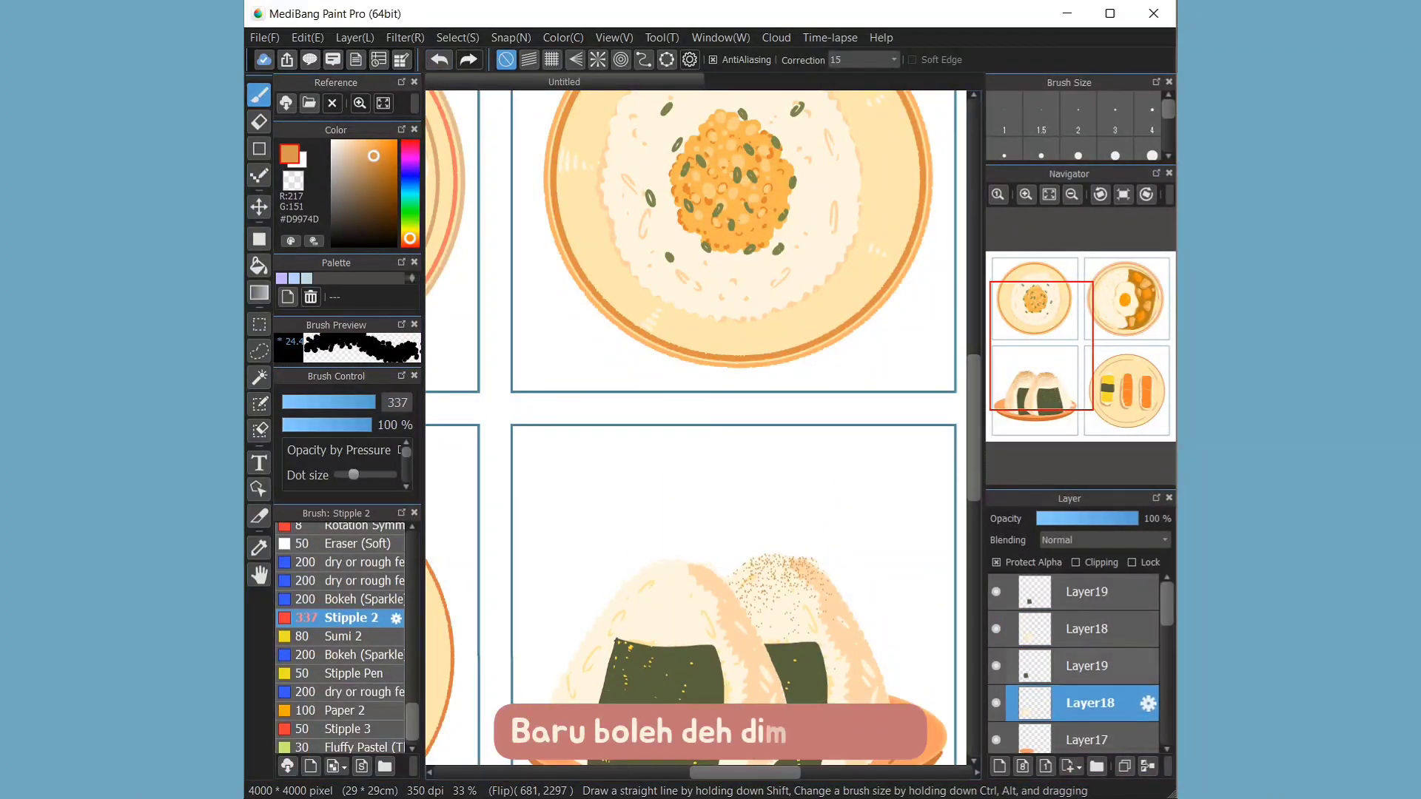
drag(644, 581, 703, 491)
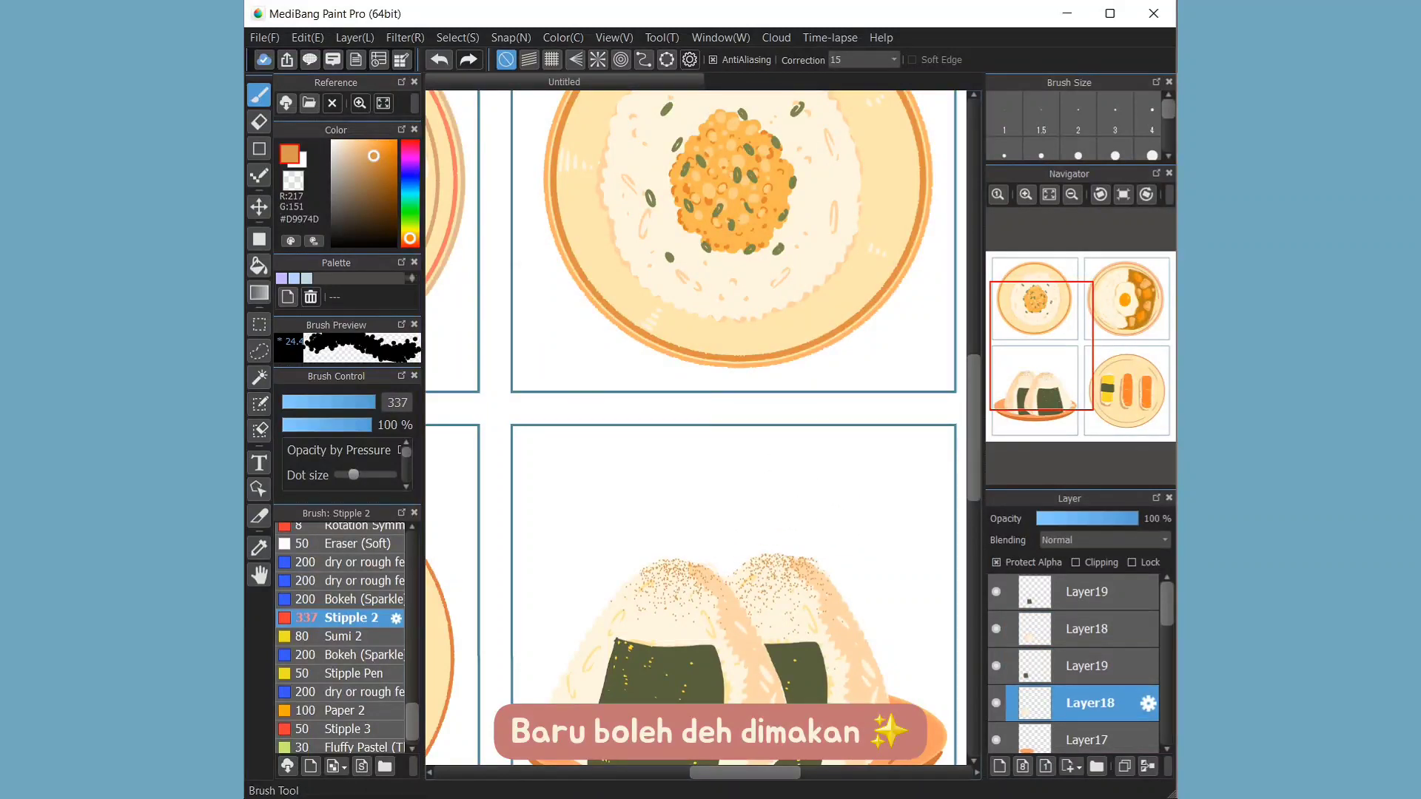
- Touch up the stippled onigiri tops in #D9974D with the G Pen 2 brush at size 15
scroll(340, 640, up, 10)
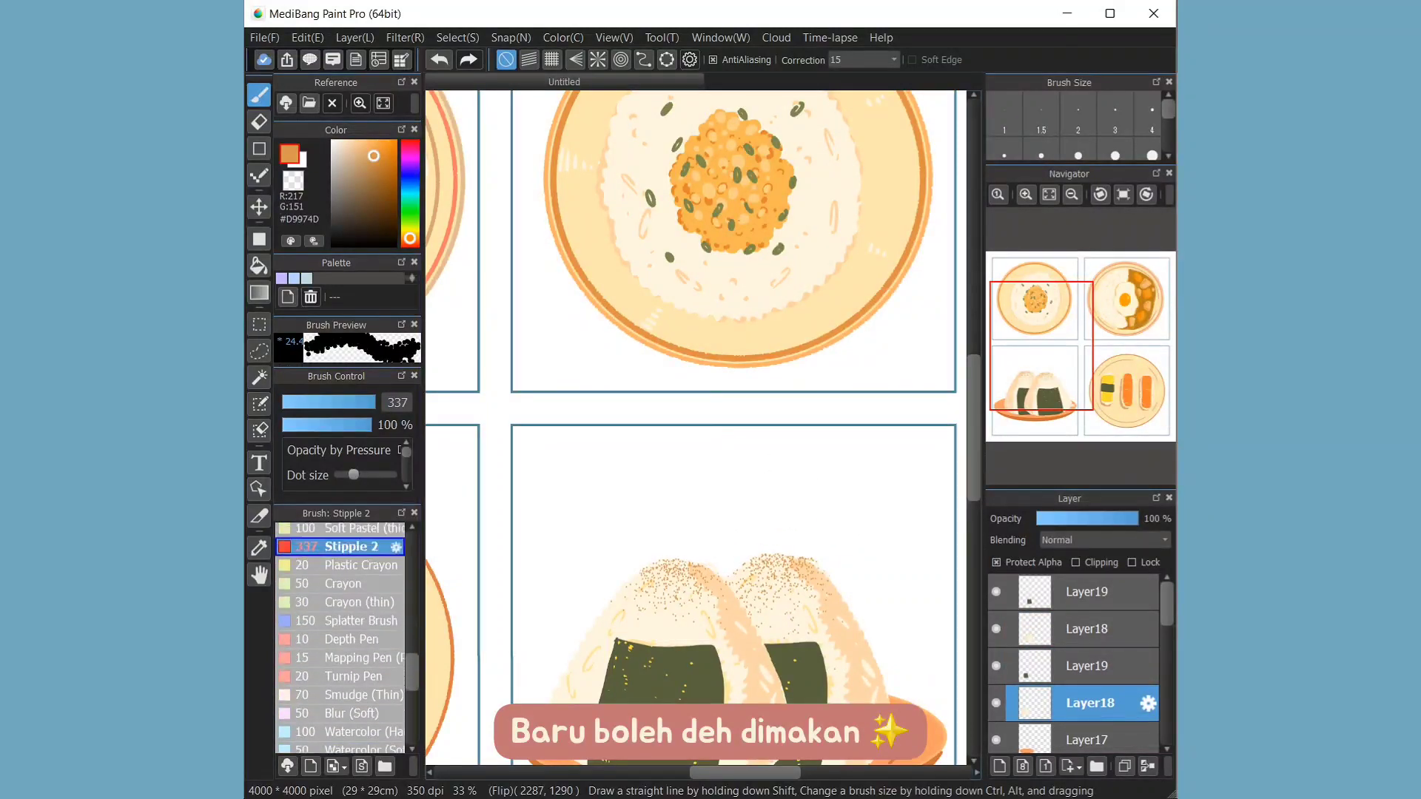
click(348, 613)
scroll(580, 480, up, 3)
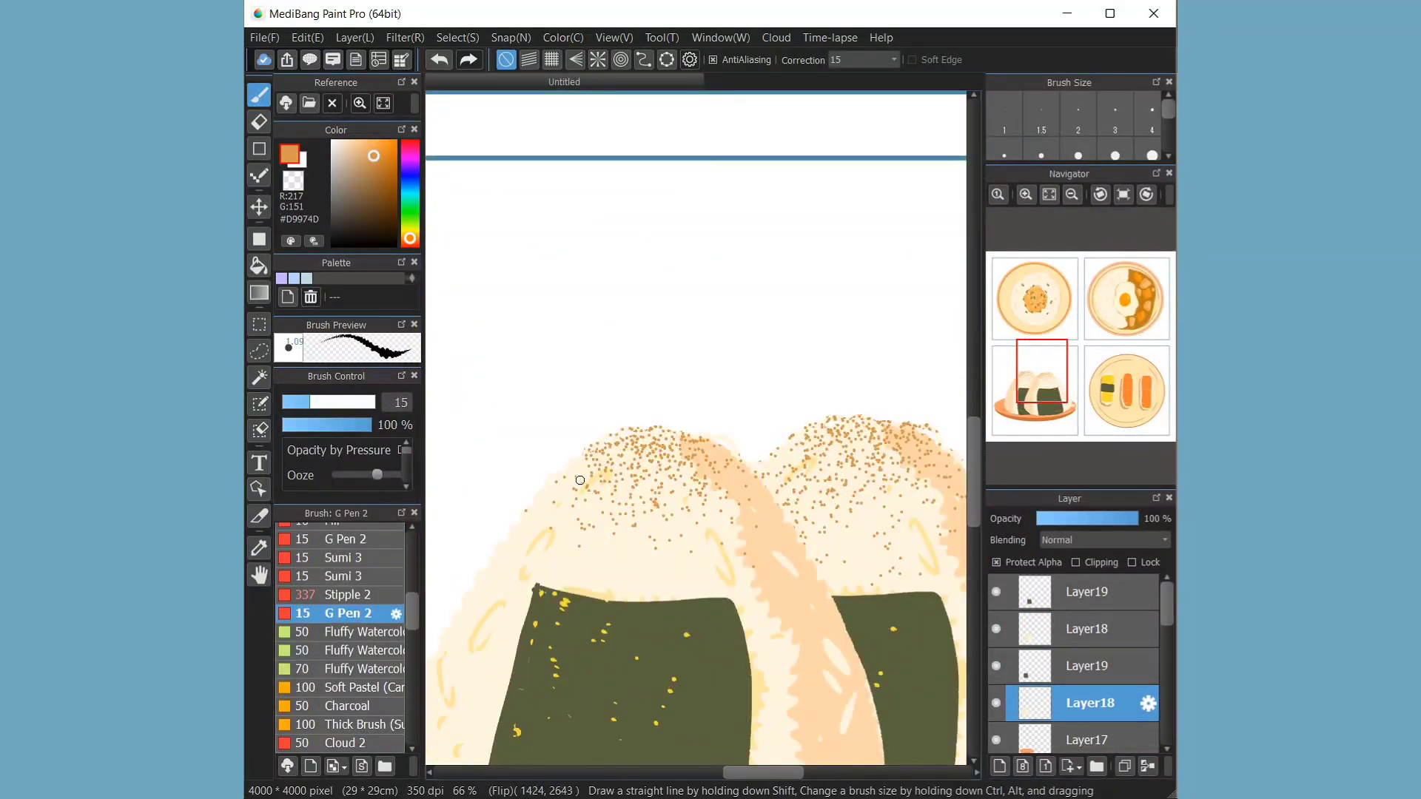
key(ctrl+Up)
key(ctrl+Up)
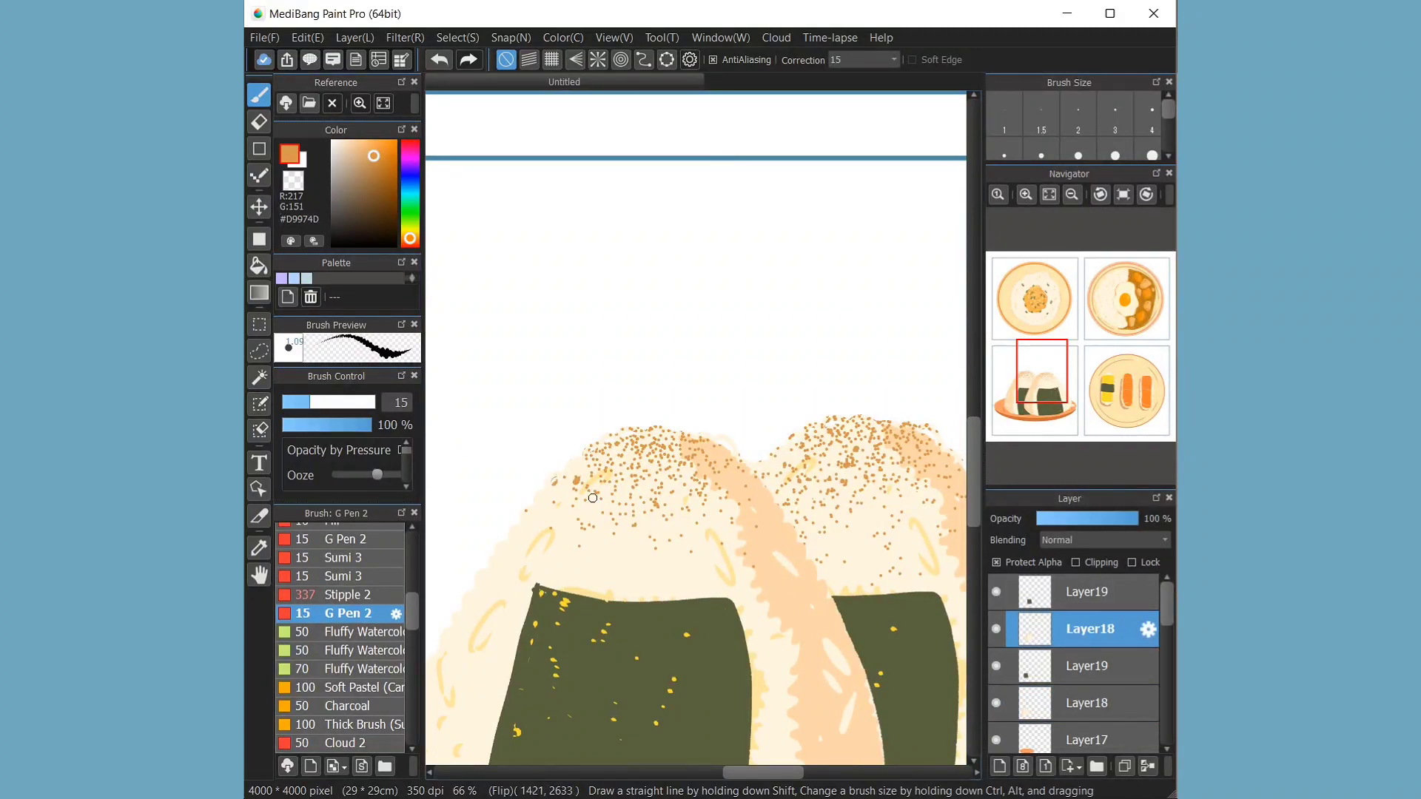
- Add a new layer at the bottom of the stack and fill all four panel backgrounds with teal #7FADB2, using Canvas as fill reference
scroll(629, 460, down, 3)
key(ctrl+Down)
key(ctrl+Down)
key(ctrl+Down)
key(ctrl+Down)
key(ctrl+Down)
key(ctrl+Down)
key(ctrl+Down)
key(ctrl+Down)
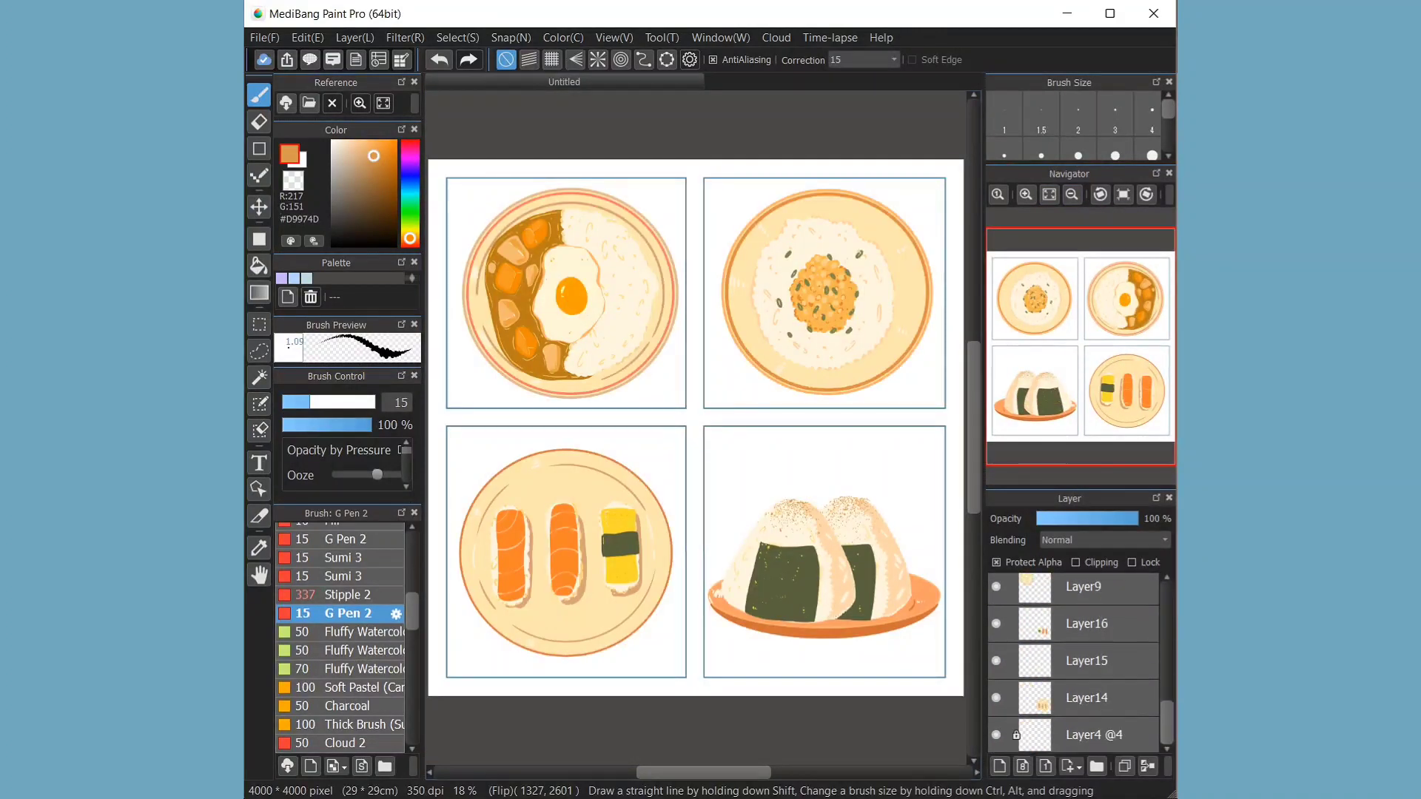
key(g)
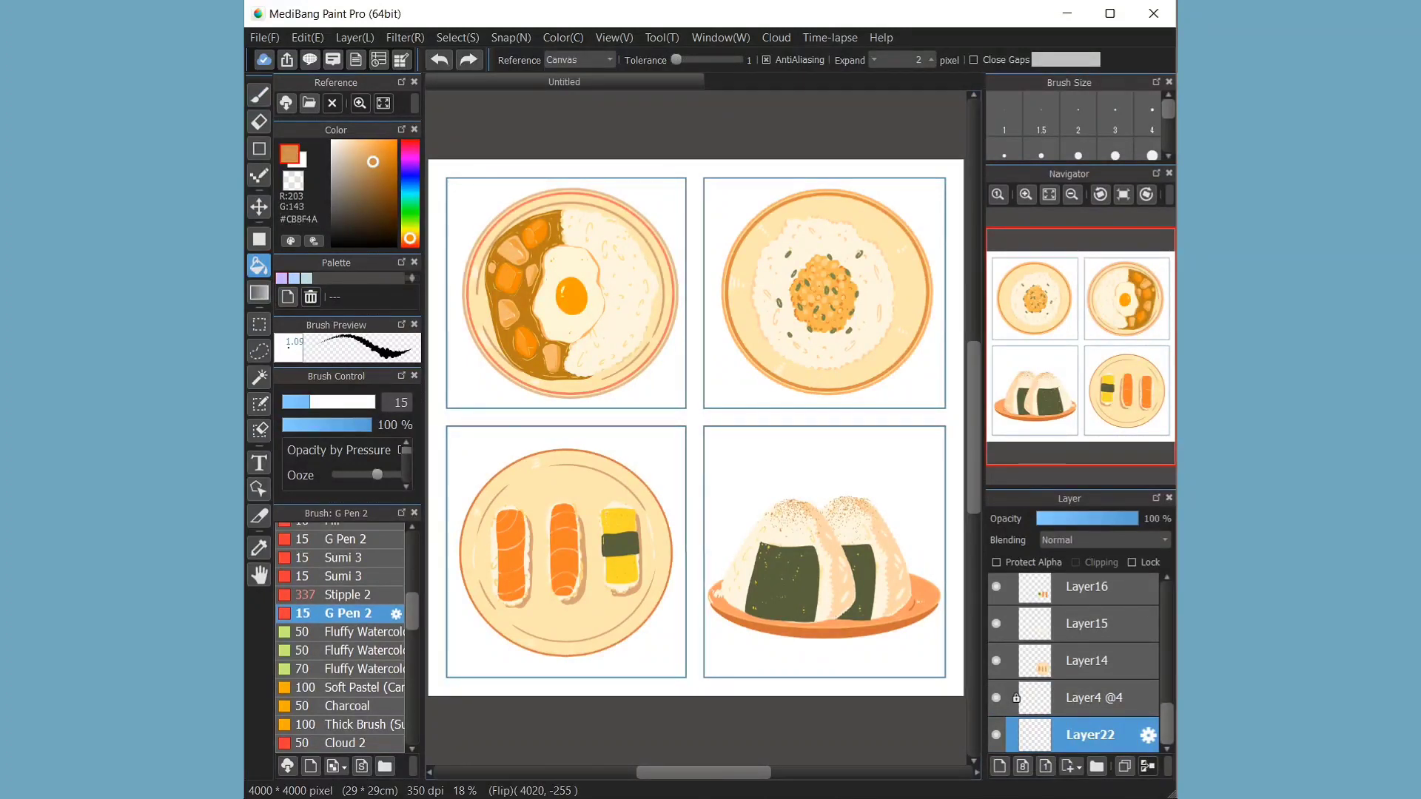
click(462, 220)
click(934, 222)
click(934, 444)
click(647, 442)
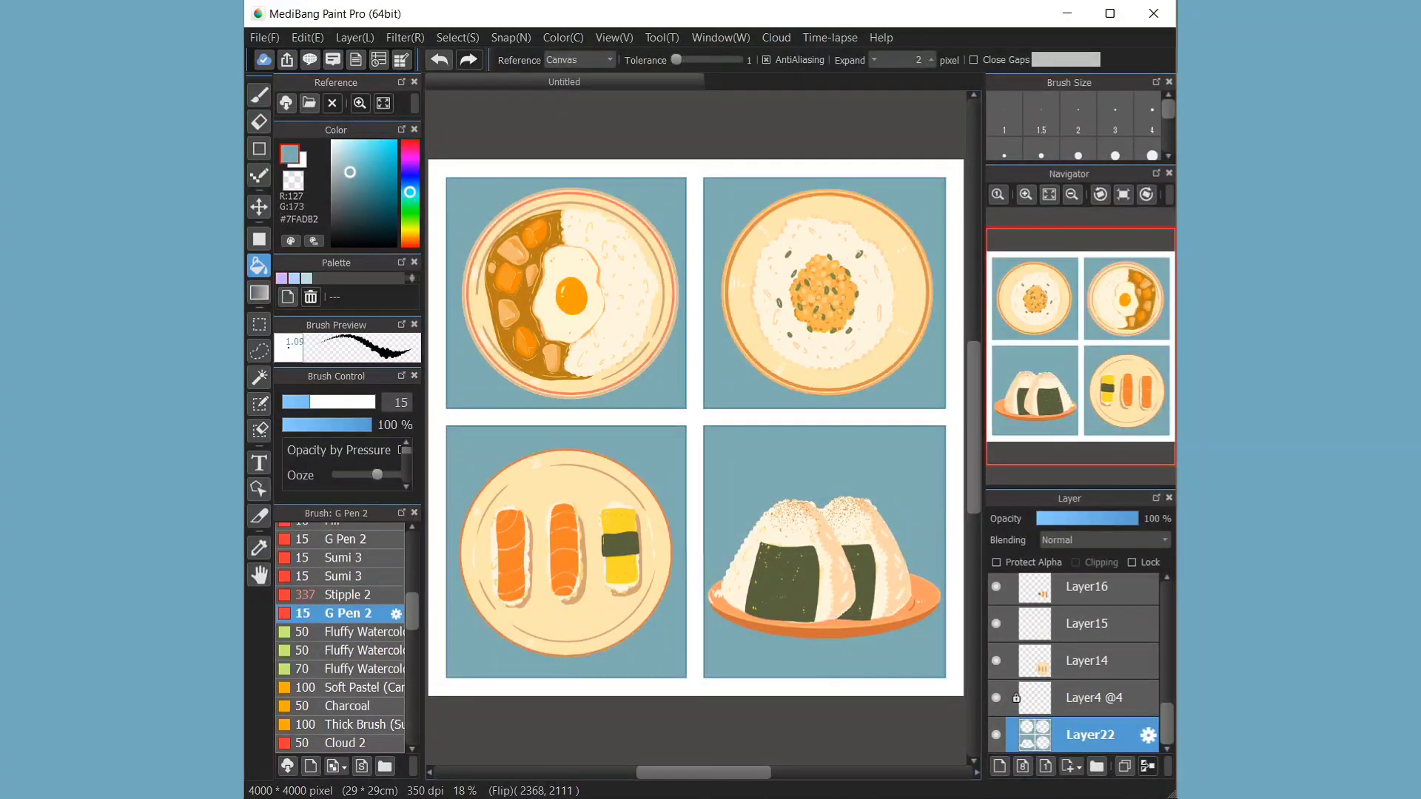
- Touch up the rice edges of both onigiri in cream #FFF5E0 on the two Layer18 layers with Protect Alpha off
click(1026, 194)
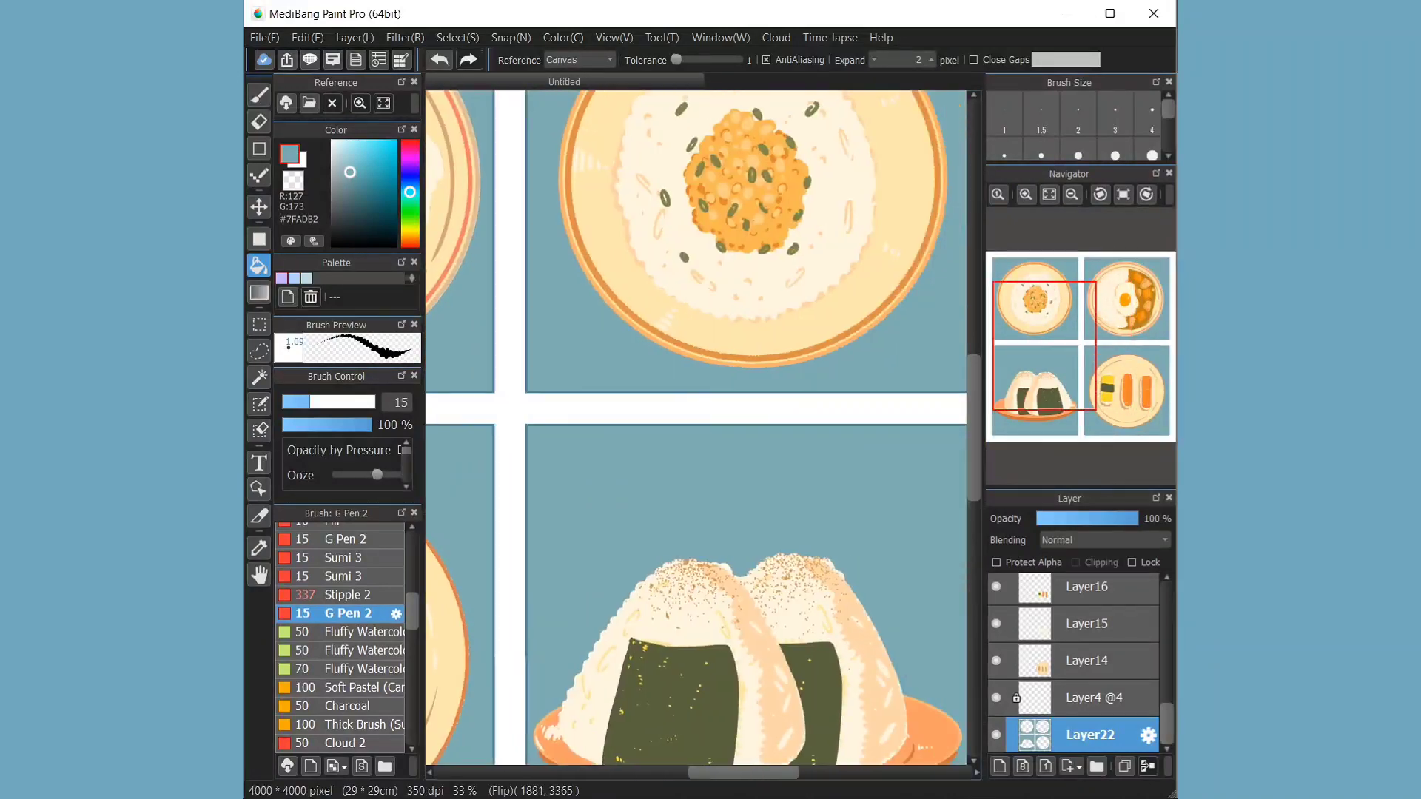
click(1026, 194)
key(e)
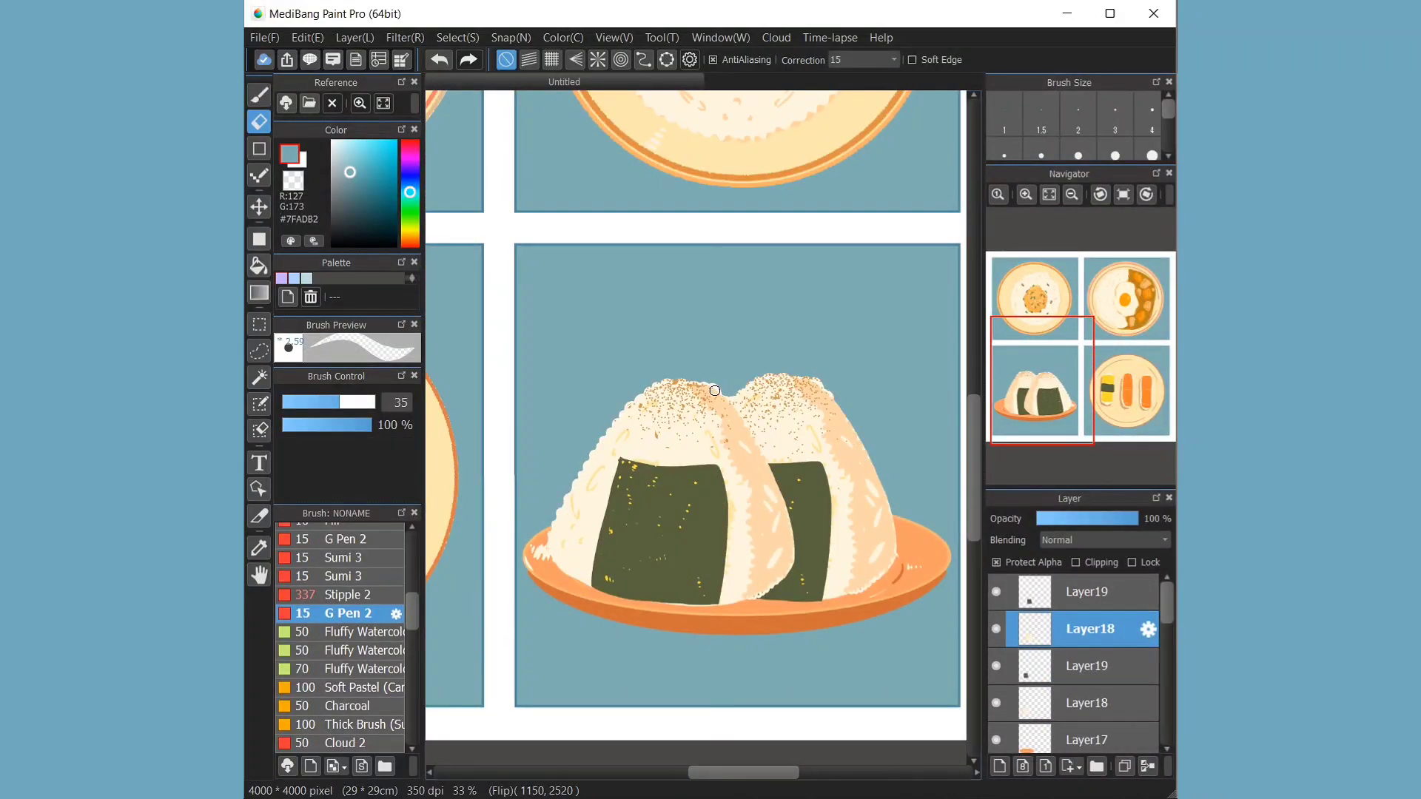
click(259, 238)
click(439, 59)
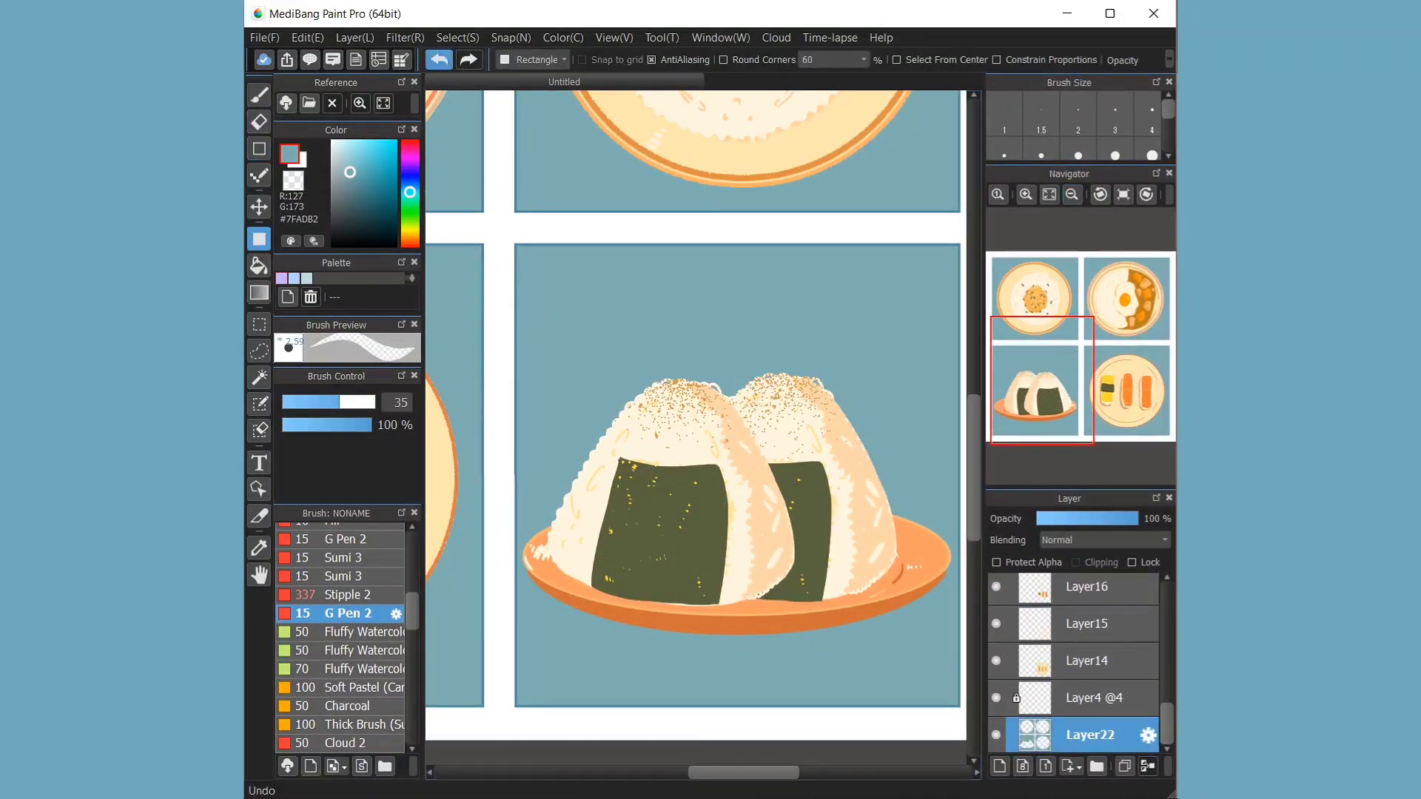
key(ctrl+z)
key(b)
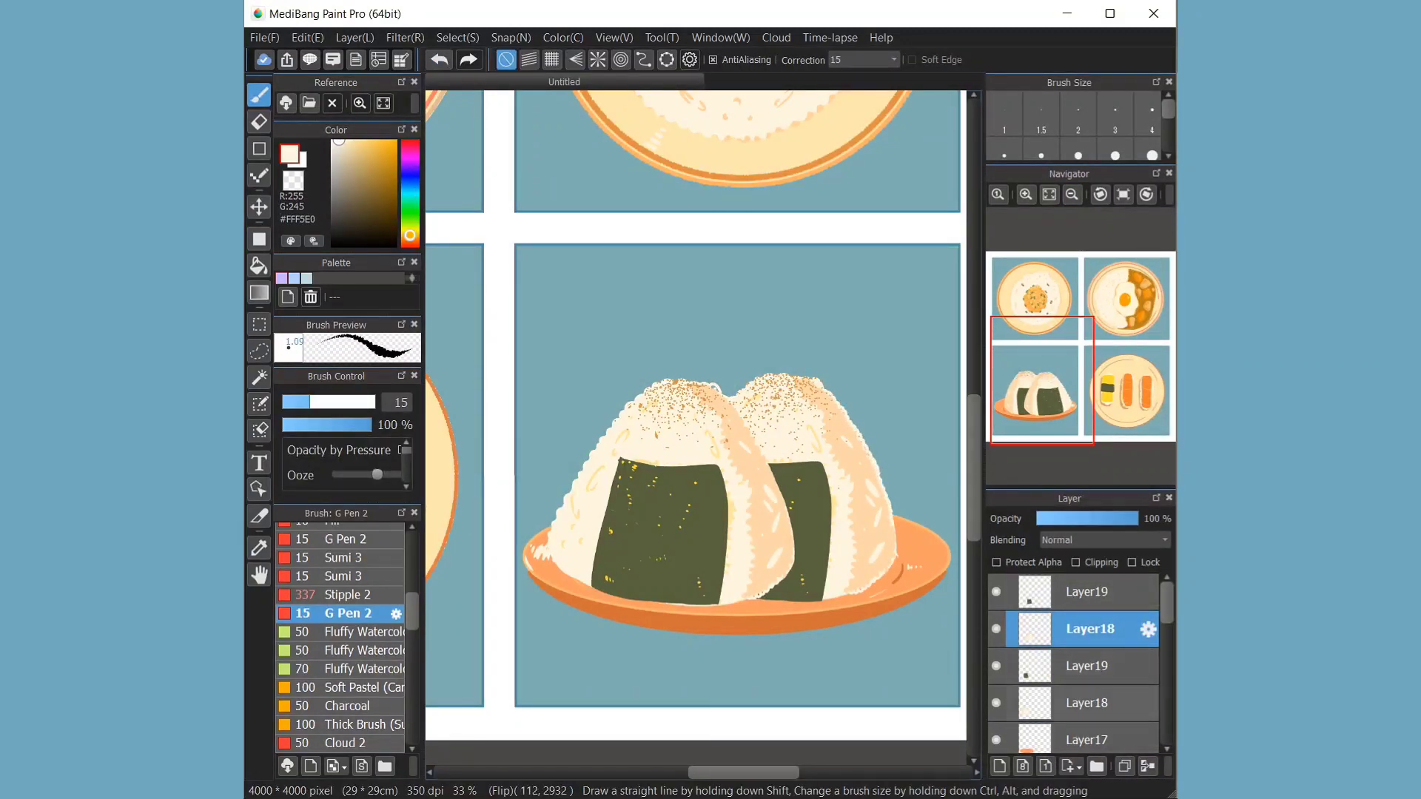
click(1087, 703)
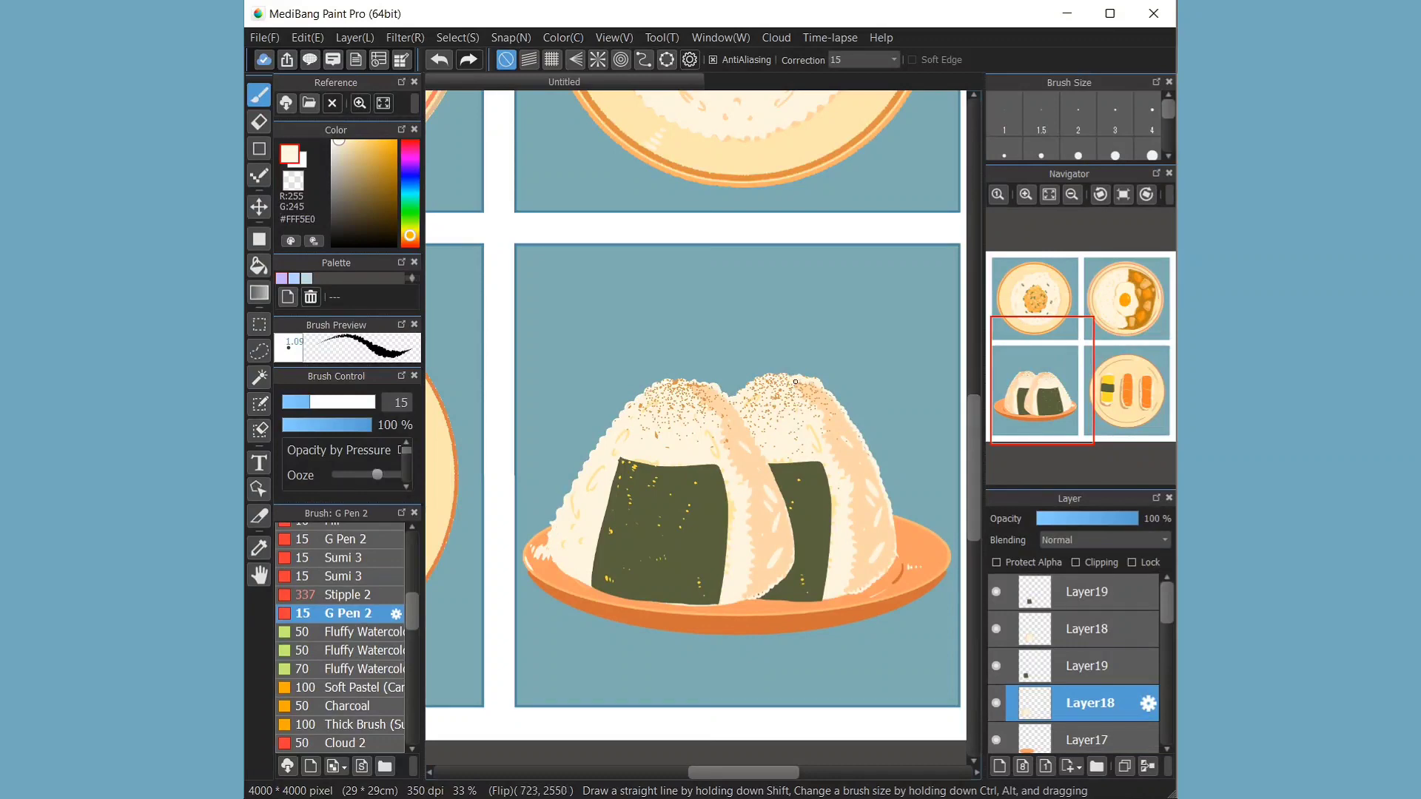
- Draw three wavy cream #FFF5E0 steam lines above the onigiri on a new top layer
click(999, 766)
mouse_move(729, 275)
mouse_down()
mouse_move(722, 352)
mouse_move(698, 348)
mouse_up()
drag(752, 321, 748, 339)
scroll(748, 340, left, 3)
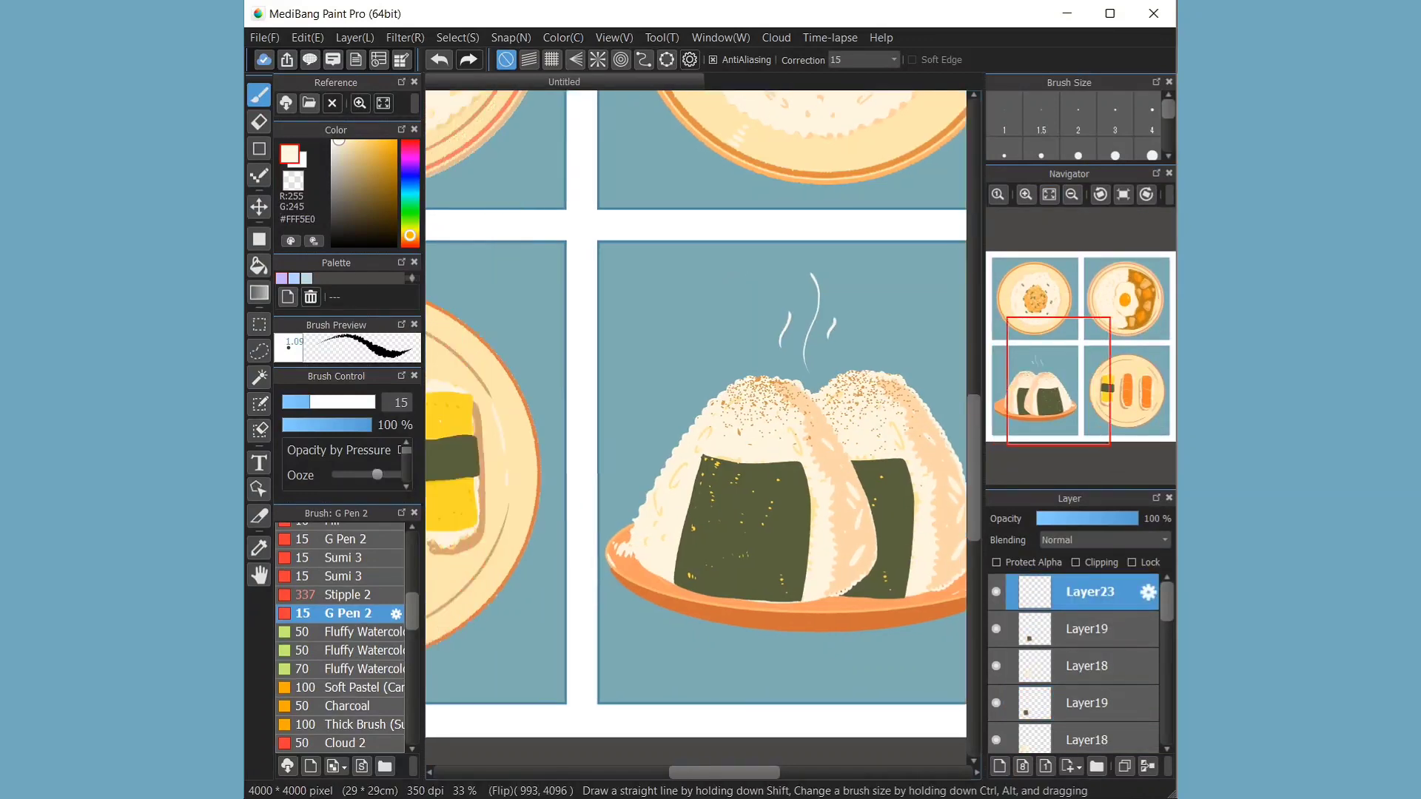
- On a new layer clipped to the teal background, outline and fill a #3B9098 shadow beside the curry plate using the ellipse snap
key(ctrl+0)
alt+click(448, 308)
click(666, 59)
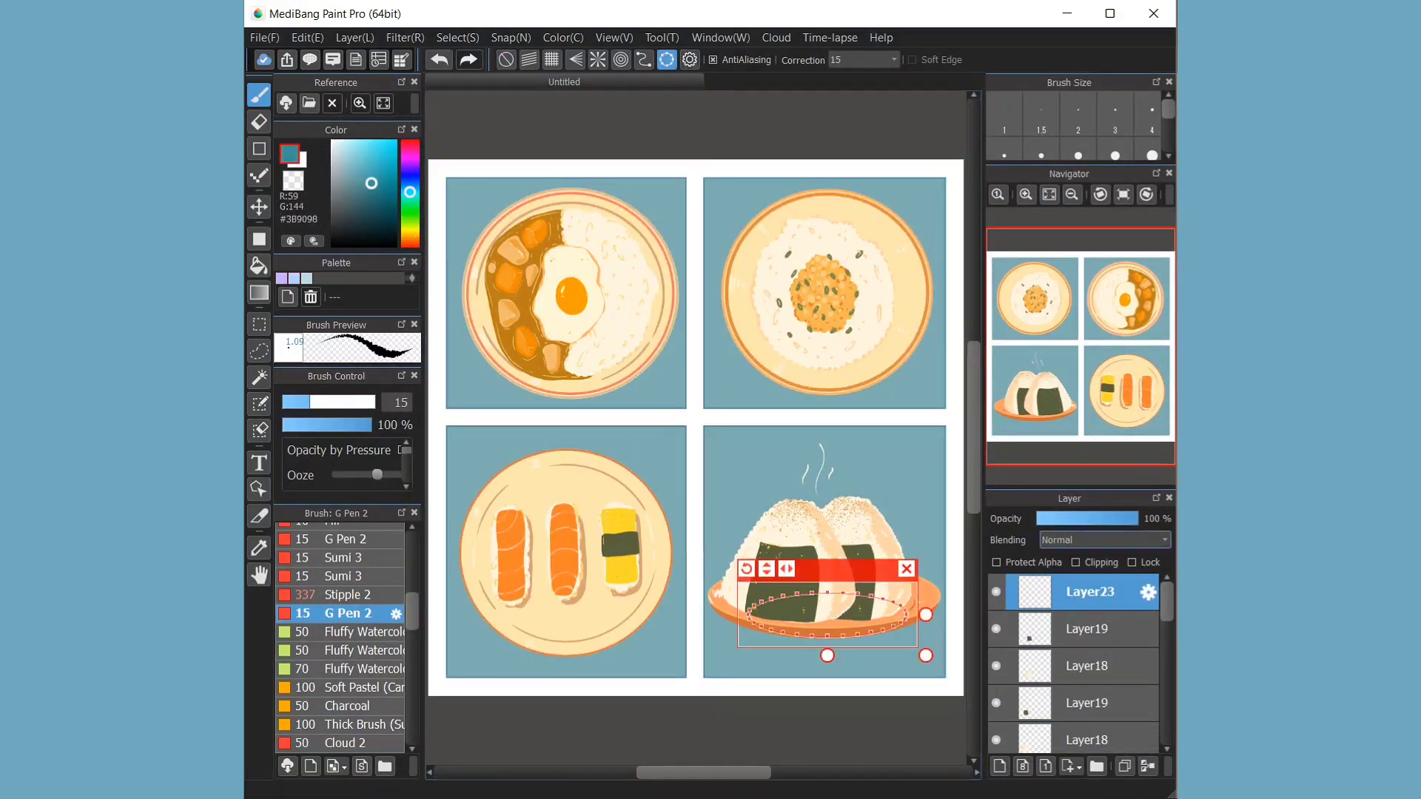
click(999, 766)
drag(828, 573, 569, 281)
drag(651, 406, 705, 432)
mouse_move(710, 348)
mouse_down()
mouse_move(688, 385)
mouse_move(660, 222)
mouse_move(907, 214)
mouse_move(642, 407)
mouse_up()
key(g)
- Outline and fill a matching #3B9098 shadow along the right side of the second panel's rice plate
key(b)
key(g)
click(934, 296)
- Outline and fill a #3B9098 shadow along the right side of the sushi plate with the ellipse snap
key(b)
drag(669, 462, 666, 625)
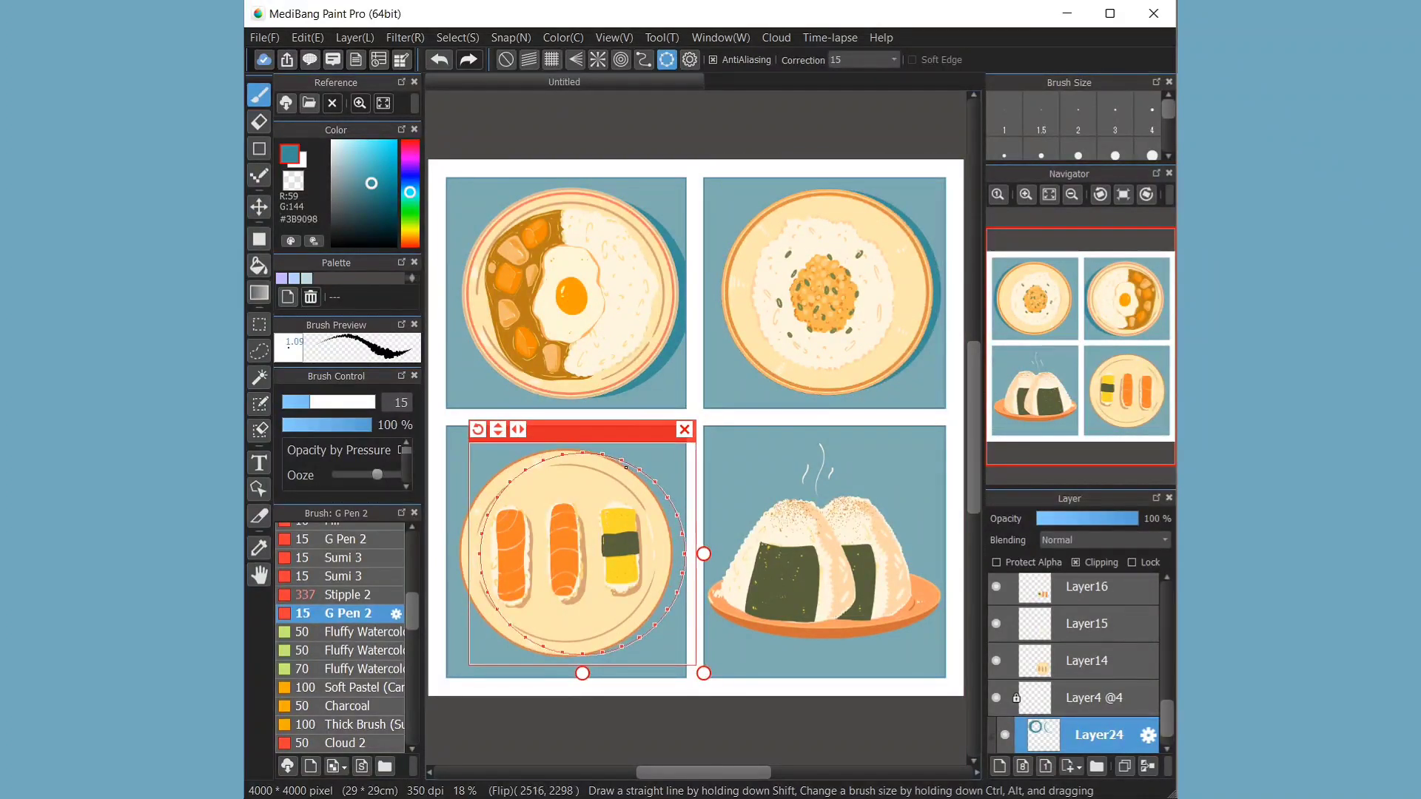
key(g)
- Fit the ellipse snap to the onigiri plate, and outline and fill its #3B9098 shadow with the fill reference set to Layer
drag(643, 407, 879, 440)
drag(828, 652, 871, 660)
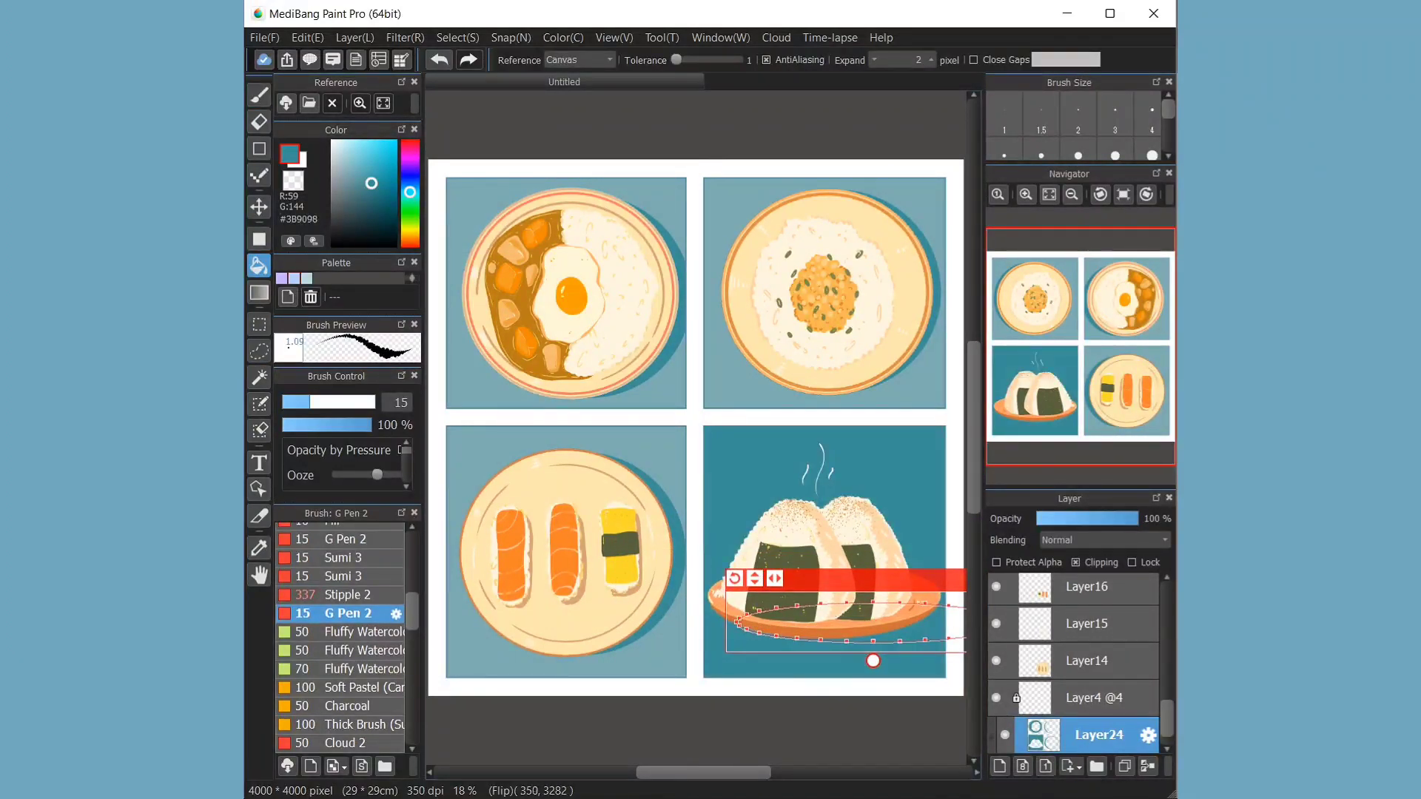
key(b)
key(g)
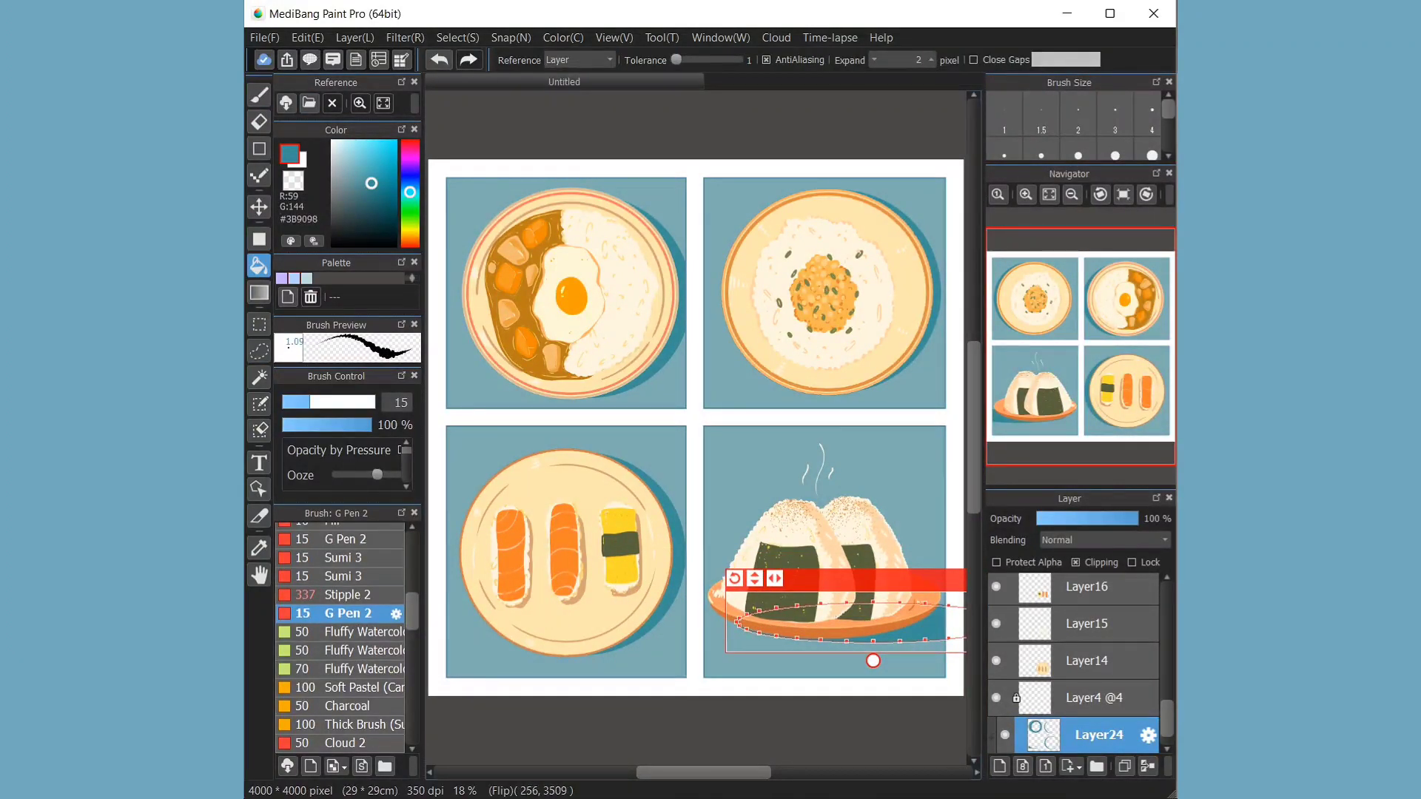